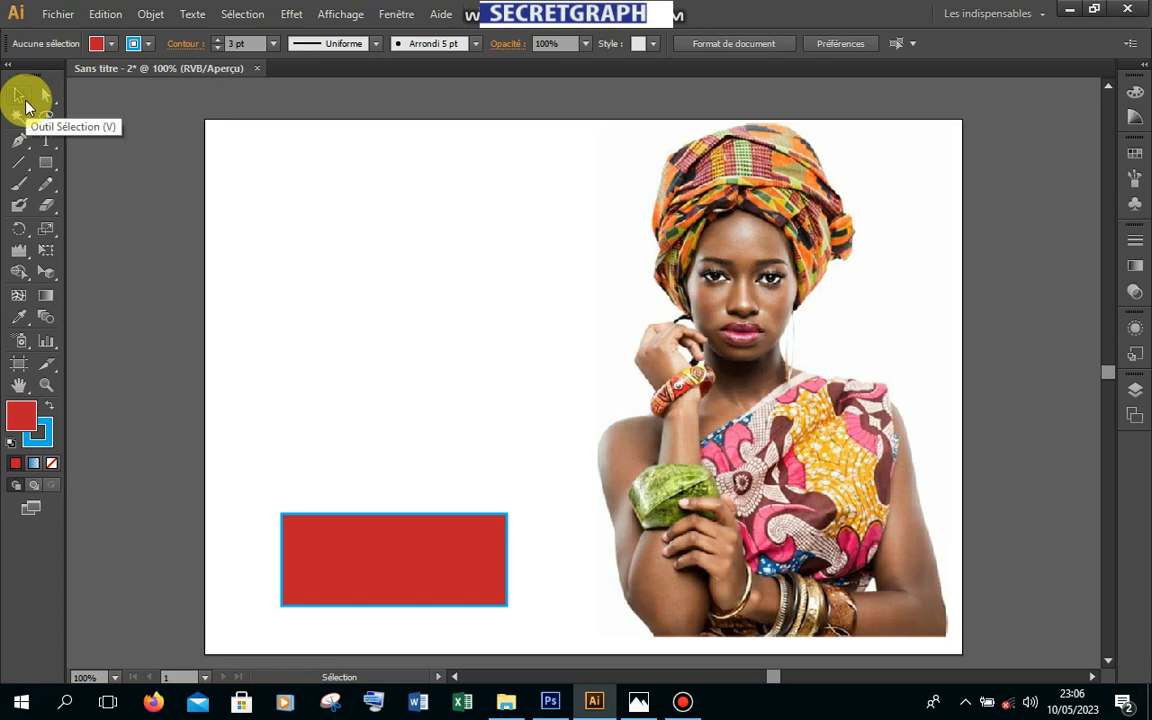
- Move the woman's photo leftward over the artboard and back against the artboard's right edge
{"action": "left_click", "coordinate": [19, 95]}
{"action": "left_click", "coordinate": [755, 505]}
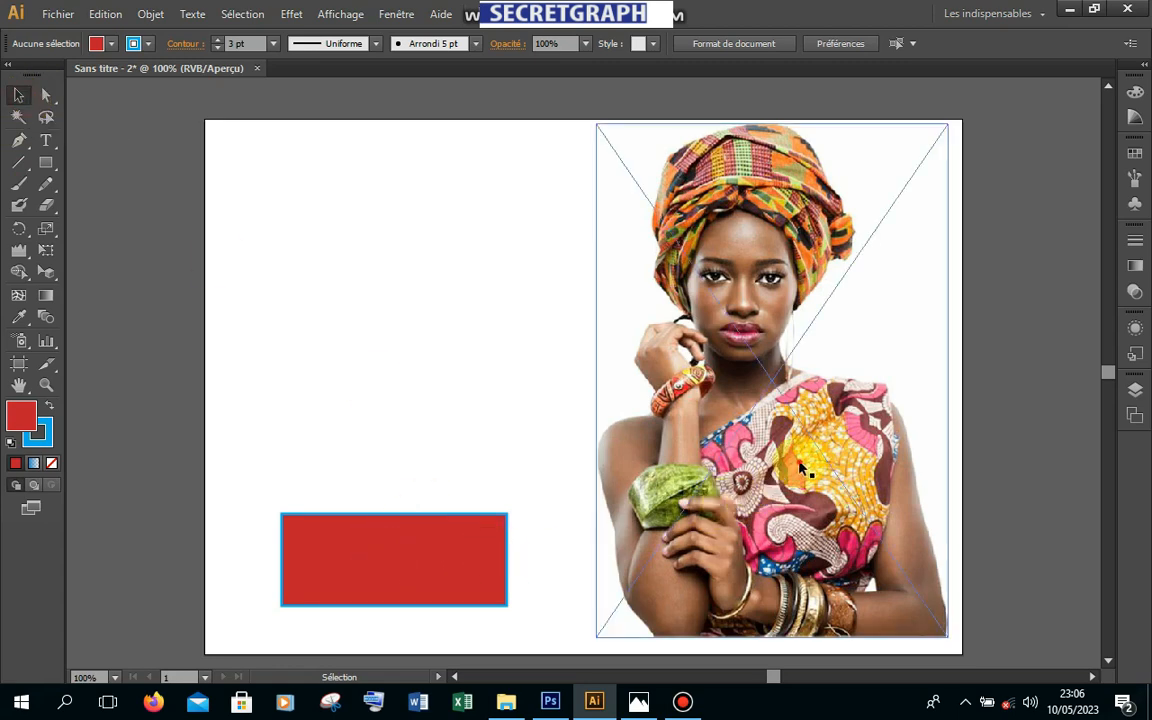
{"action": "left_click_drag", "start_coordinate": [799, 466], "coordinate": [564, 470]}
{"action": "left_click_drag", "start_coordinate": [488, 444], "coordinate": [730, 438]}
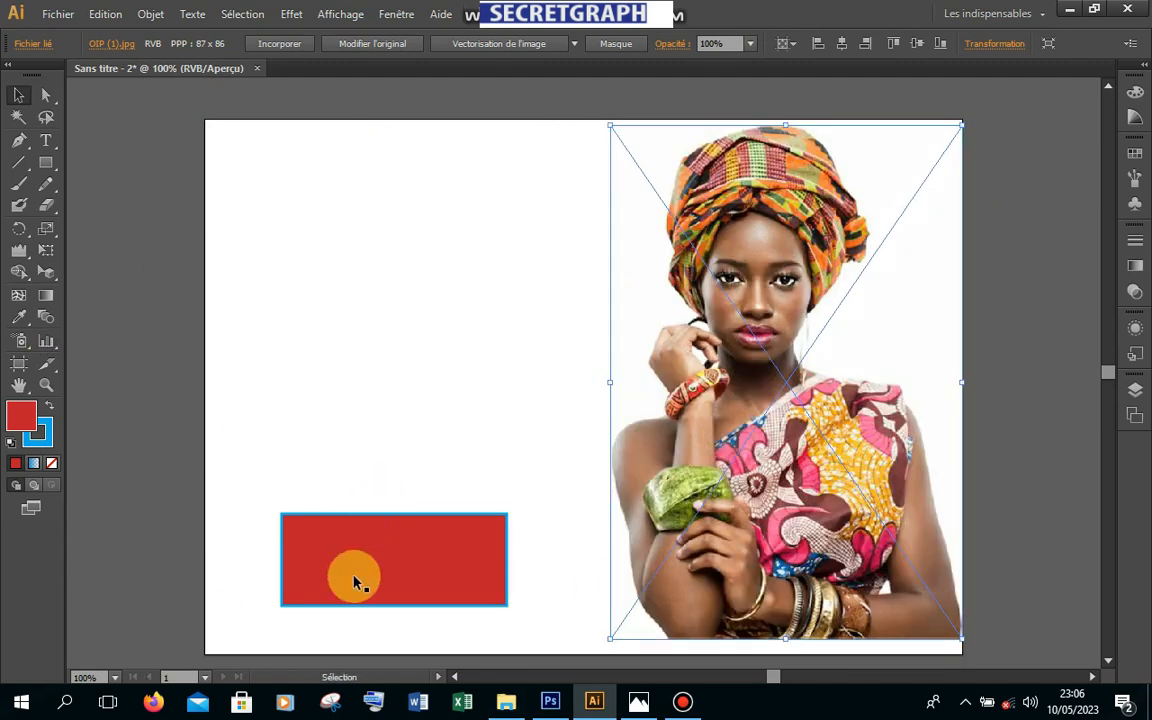
- Move the red rectangle up and back down to the lower-left area of the artboard, using Selection and Direct Selection
{"action": "left_click_drag", "start_coordinate": [355, 582], "coordinate": [353, 380]}
{"action": "left_click_drag", "start_coordinate": [300, 316], "coordinate": [285, 380]}
{"action": "left_click_drag", "start_coordinate": [340, 422], "coordinate": [334, 553]}
{"action": "left_click", "coordinate": [46, 94]}
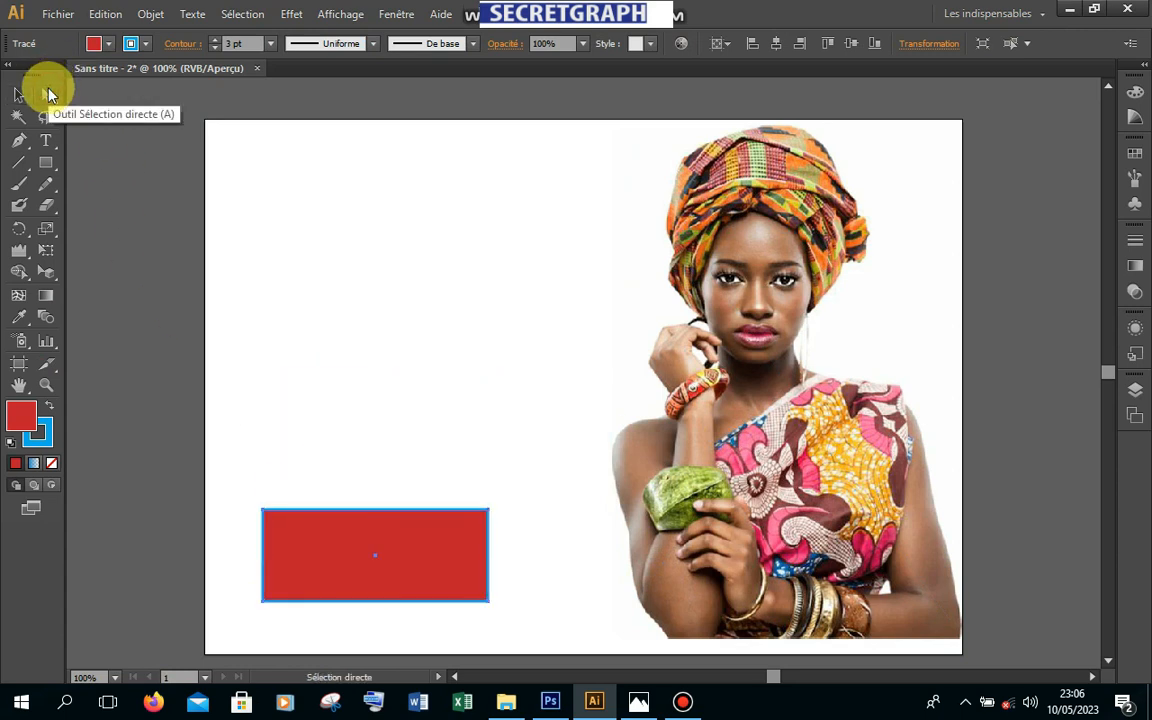
{"action": "left_click_drag", "start_coordinate": [304, 537], "coordinate": [369, 540]}
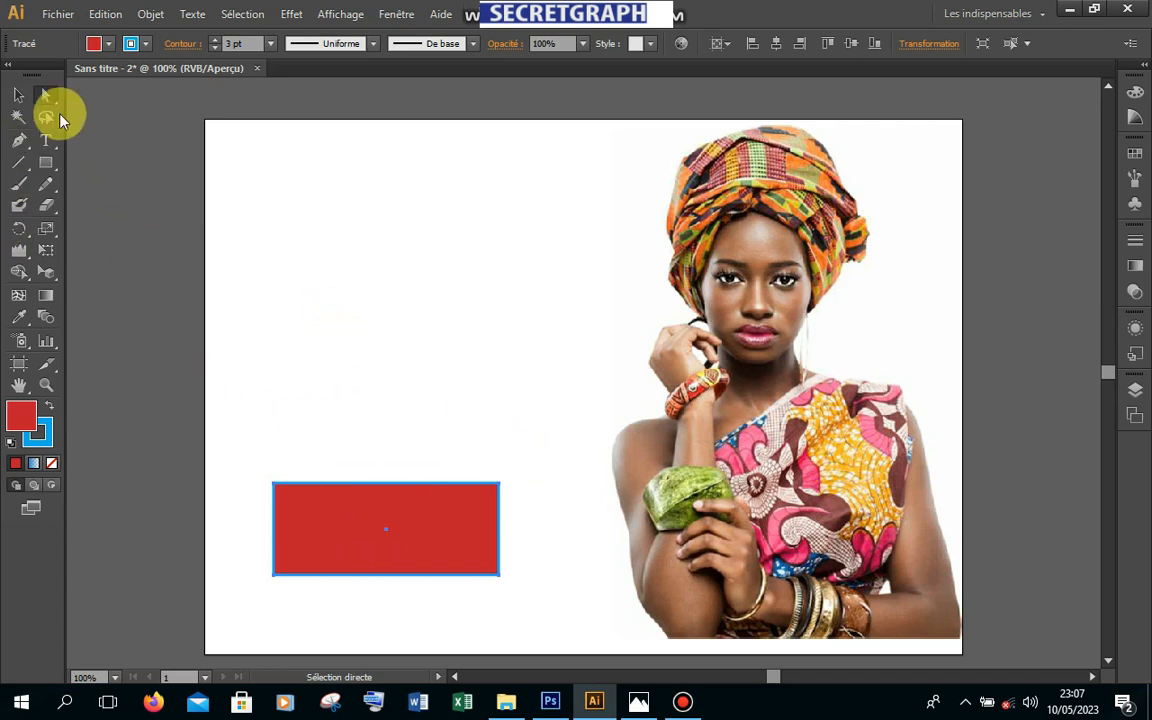
- Reshape the red rectangle into an irregular quadrilateral, wider at its upper edge, by moving its corner anchor points, and shift it slightly up
{"action": "left_click", "coordinate": [497, 486]}
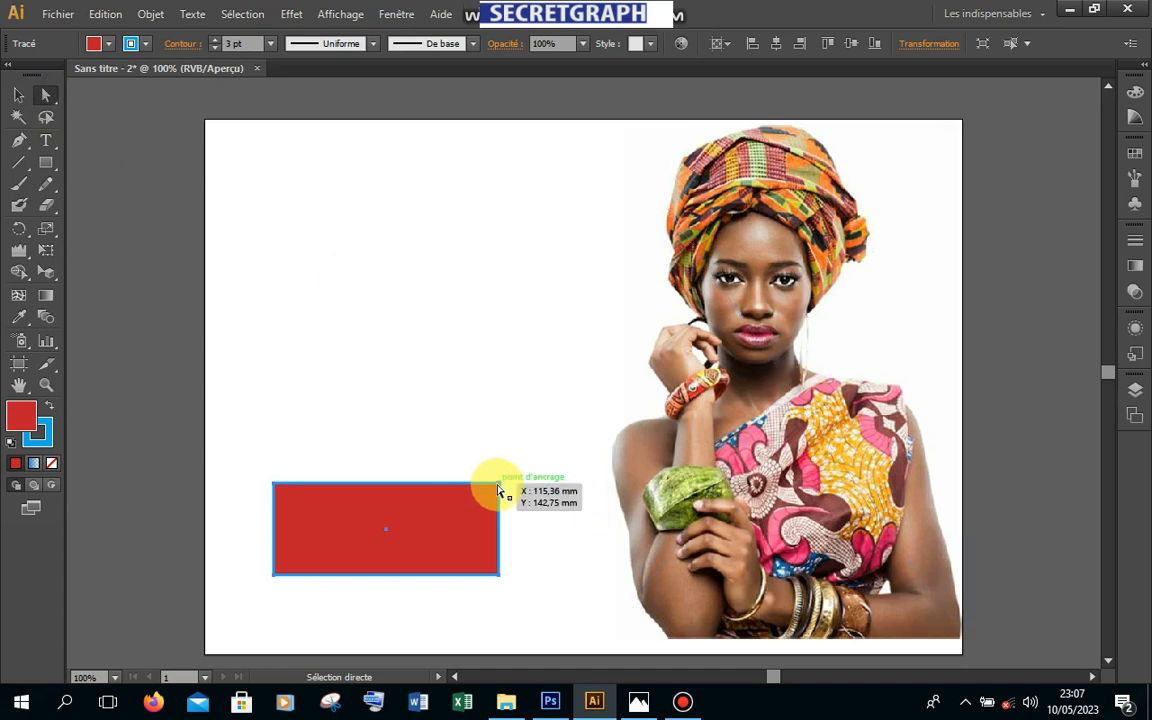
{"action": "mouse_move", "coordinate": [499, 484]}
{"action": "left_mouse_down"}
{"action": "mouse_move", "coordinate": [517, 230]}
{"action": "mouse_move", "coordinate": [496, 443]}
{"action": "mouse_move", "coordinate": [504, 483]}
{"action": "left_mouse_up"}
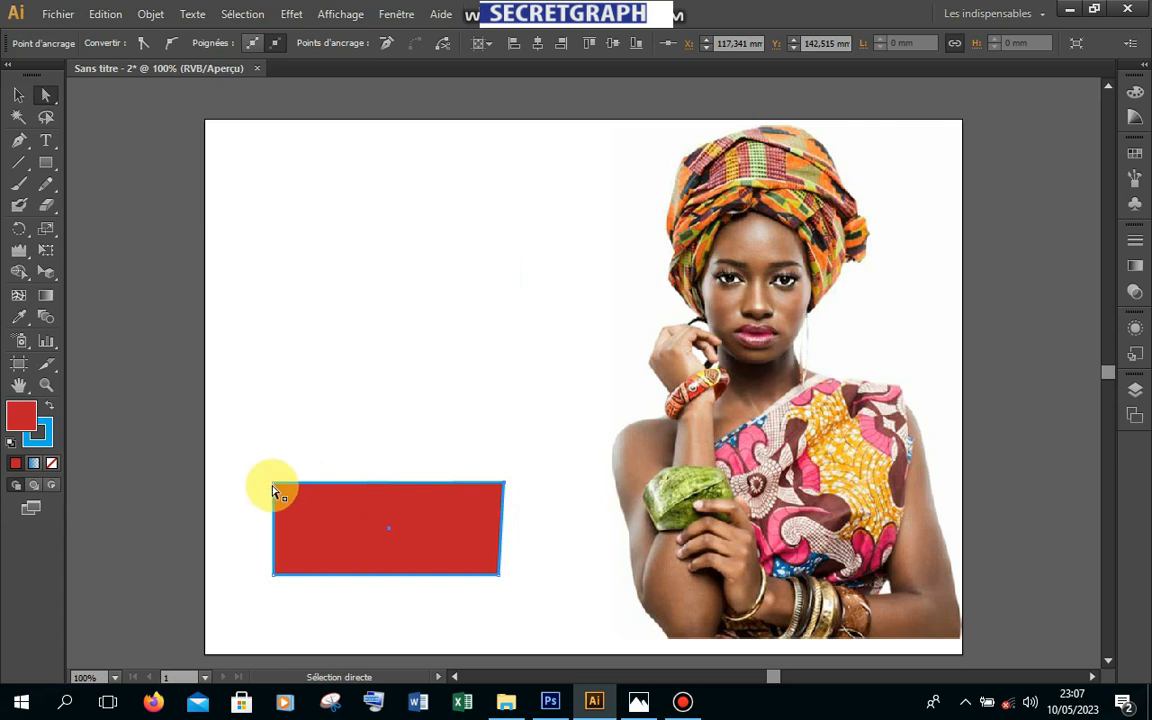
{"action": "left_click_drag", "start_coordinate": [273, 487], "coordinate": [221, 424]}
{"action": "left_click_drag", "start_coordinate": [504, 488], "coordinate": [536, 610]}
{"action": "left_click_drag", "start_coordinate": [274, 578], "coordinate": [396, 581]}
{"action": "left_click_drag", "start_coordinate": [554, 418], "coordinate": [583, 403]}
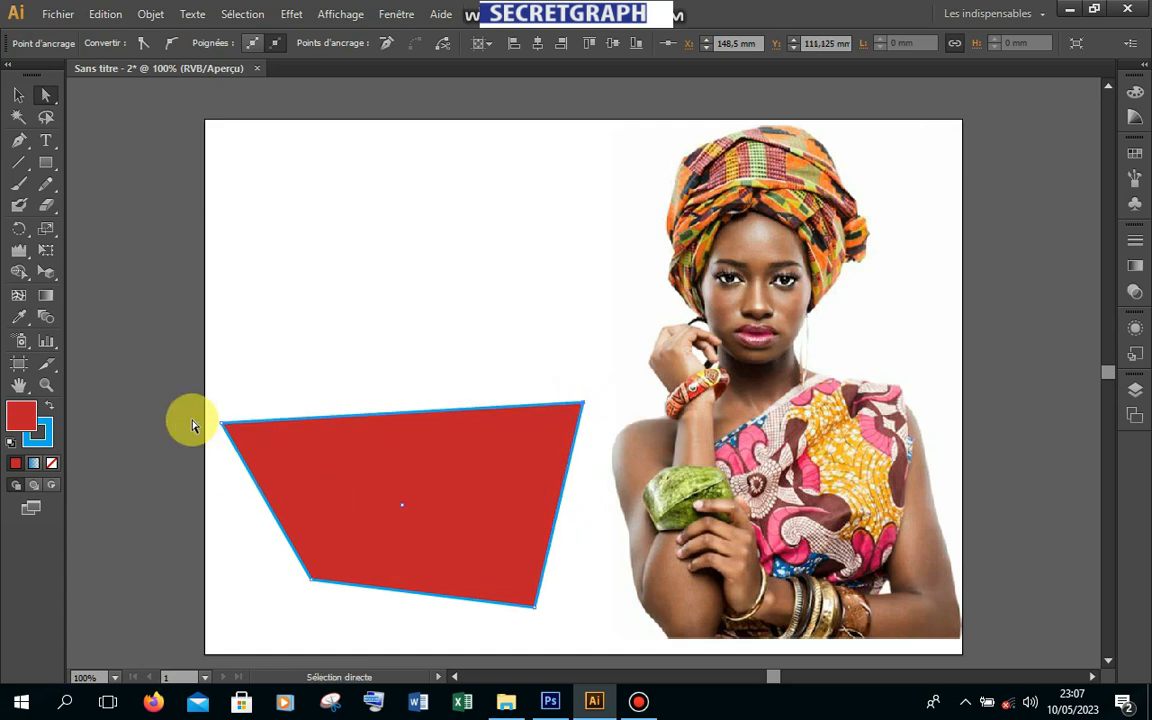
{"action": "left_click_drag", "start_coordinate": [222, 423], "coordinate": [256, 414]}
{"action": "left_click", "coordinate": [563, 612]}
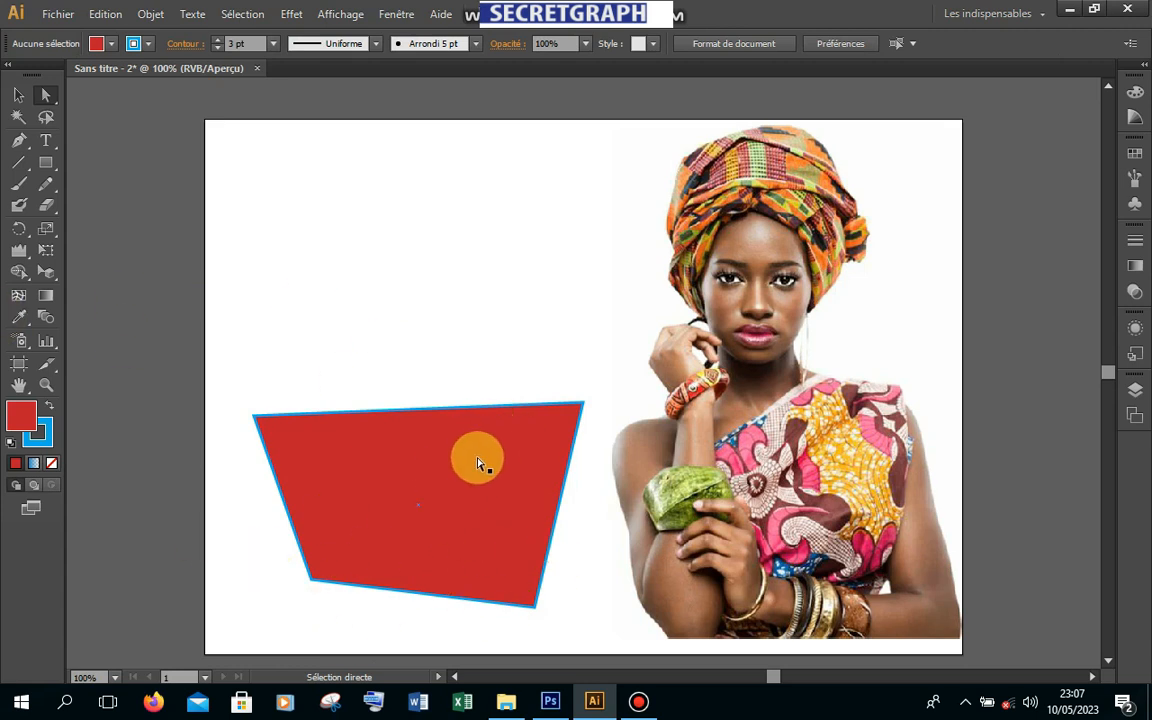
{"action": "left_click_drag", "start_coordinate": [457, 497], "coordinate": [455, 469]}
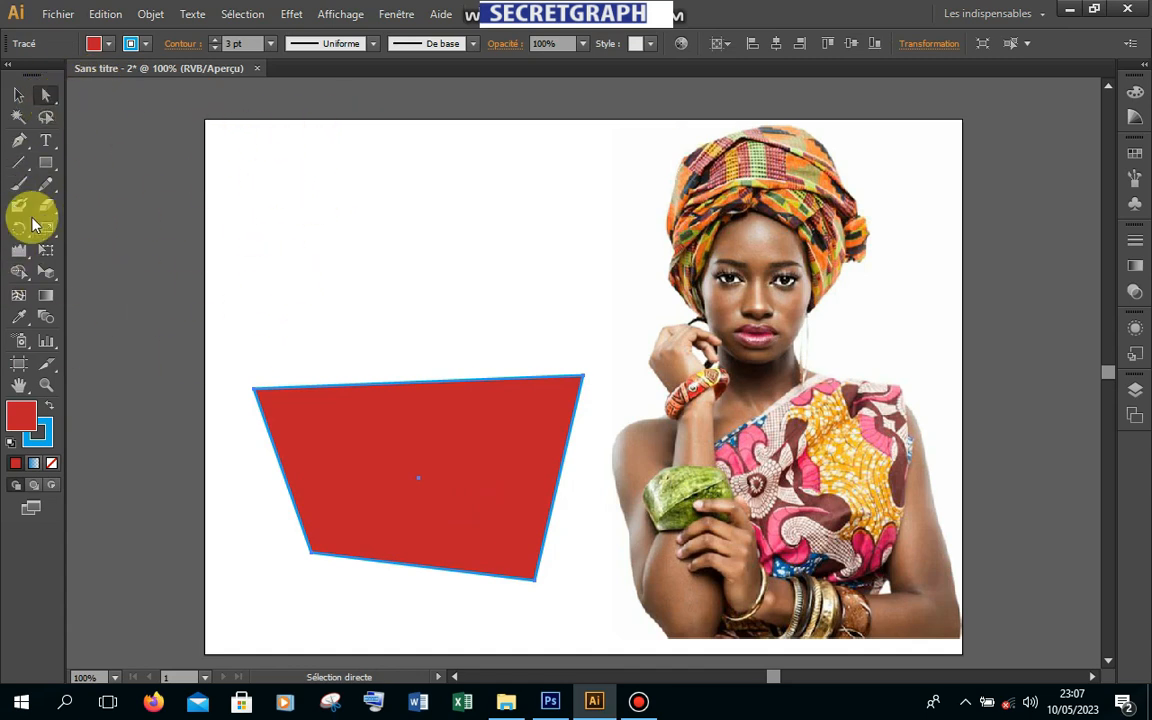
- Draw a straight horizontal line with the Pen tool in the empty area above the red shape, and deselect it
{"action": "left_click", "coordinate": [18, 143]}
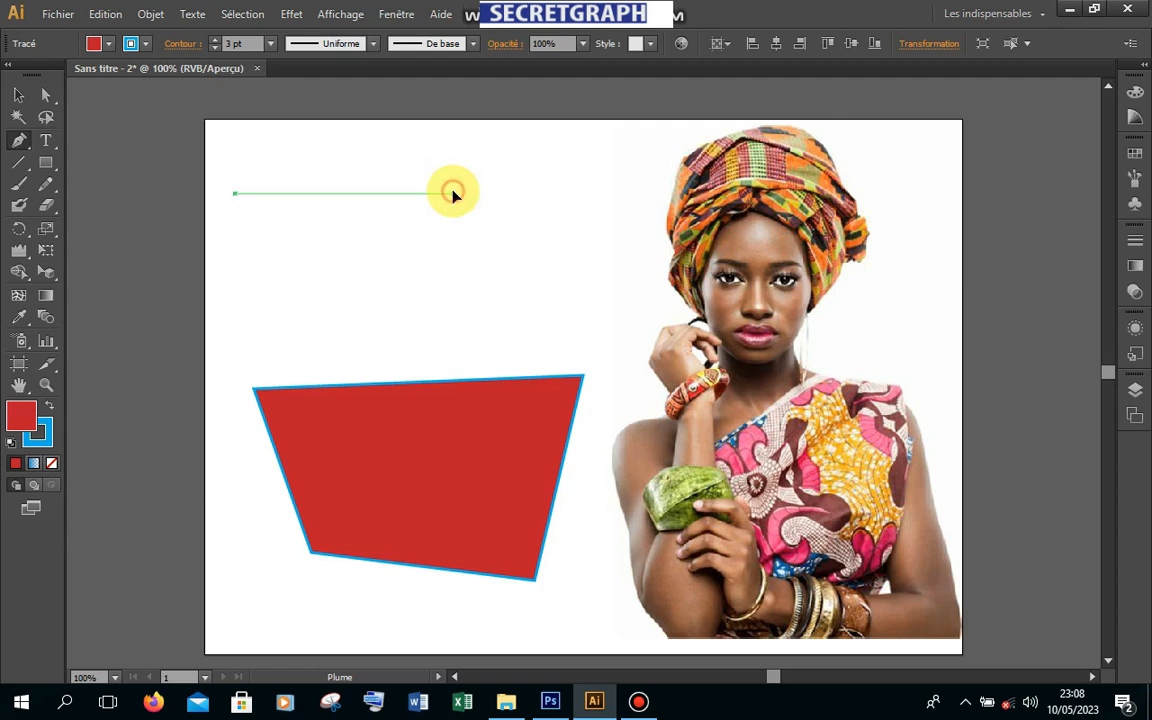
{"action": "left_click", "coordinate": [453, 194]}
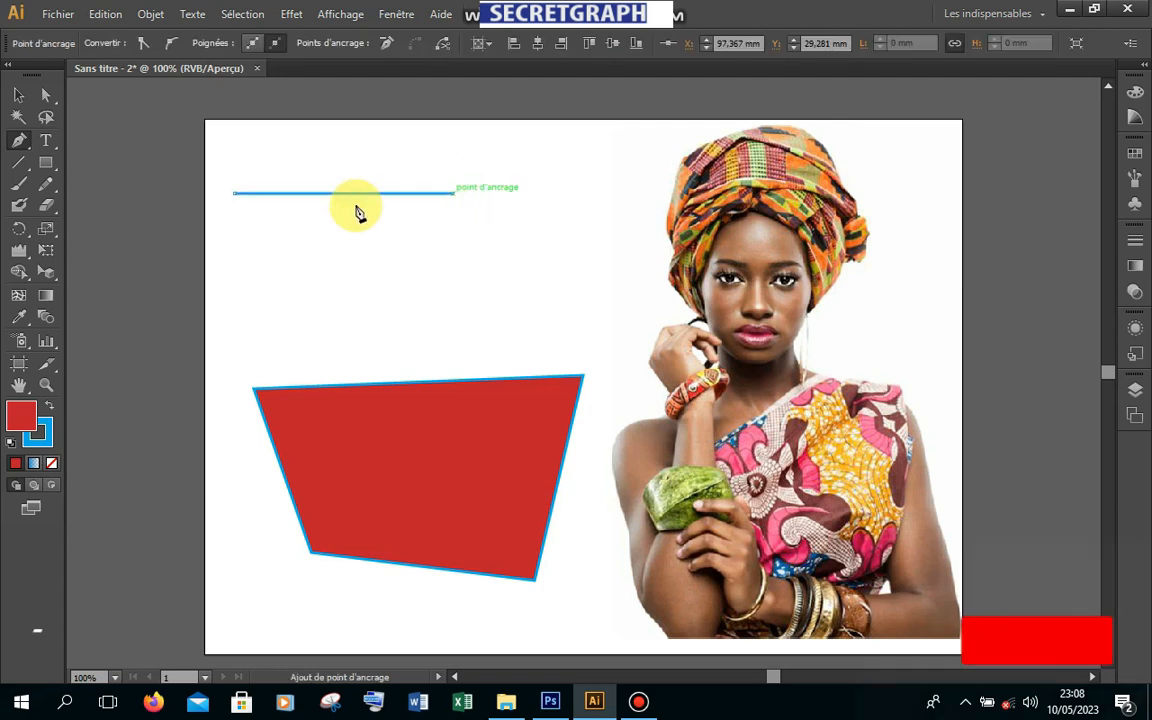
{"action": "left_click", "coordinate": [19, 94]}
{"action": "left_click", "coordinate": [440, 290]}
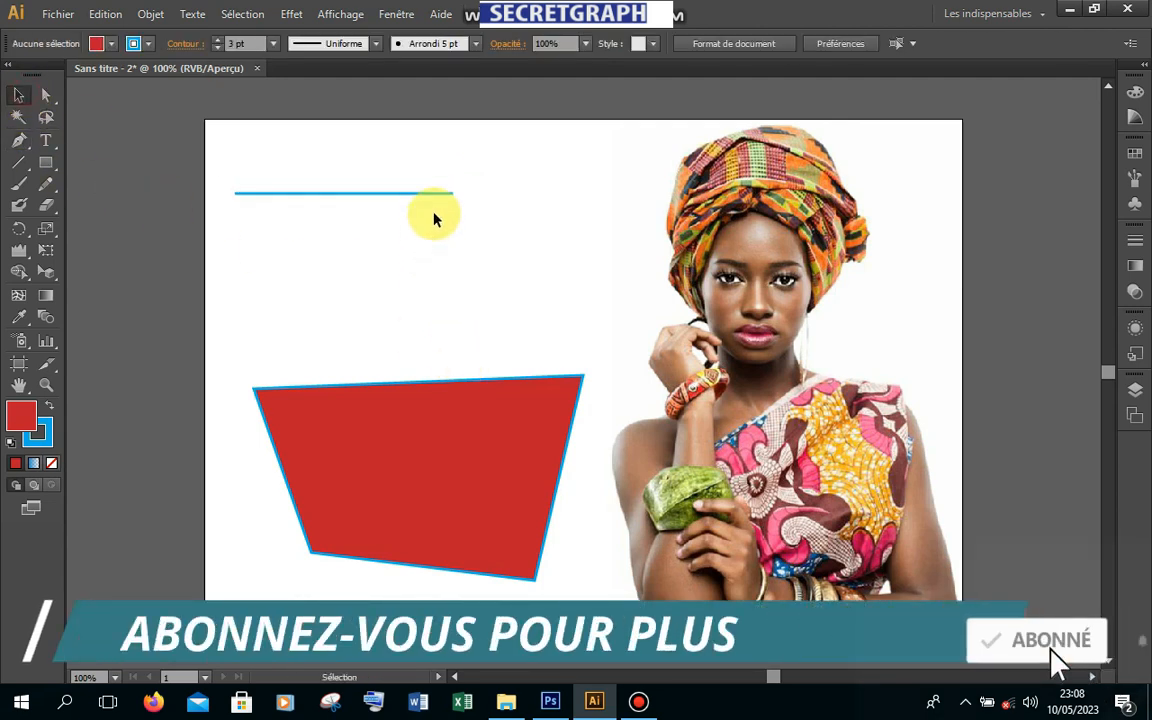
- Place the line, shortened to about half, across the lower-left part of the red shape and set its stroke to white
{"action": "left_click_drag", "start_coordinate": [404, 193], "coordinate": [402, 496]}
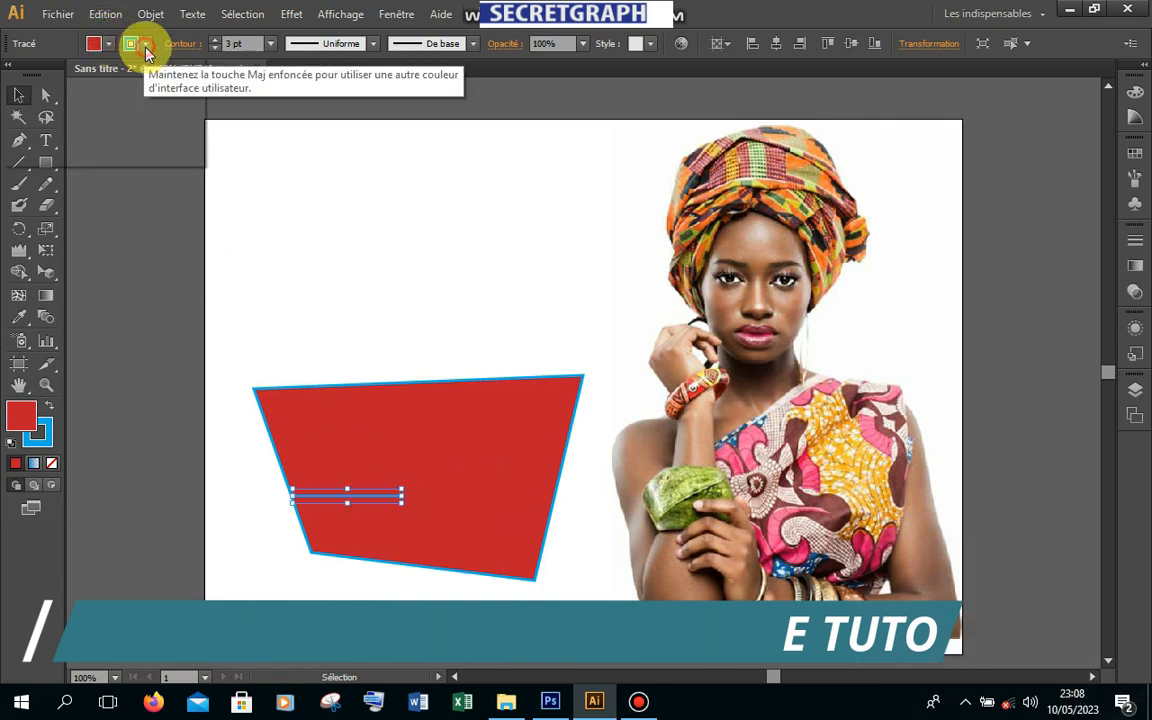
{"action": "left_click", "coordinate": [141, 44]}
{"action": "left_click", "coordinate": [38, 77]}
{"action": "left_click", "coordinate": [378, 198]}
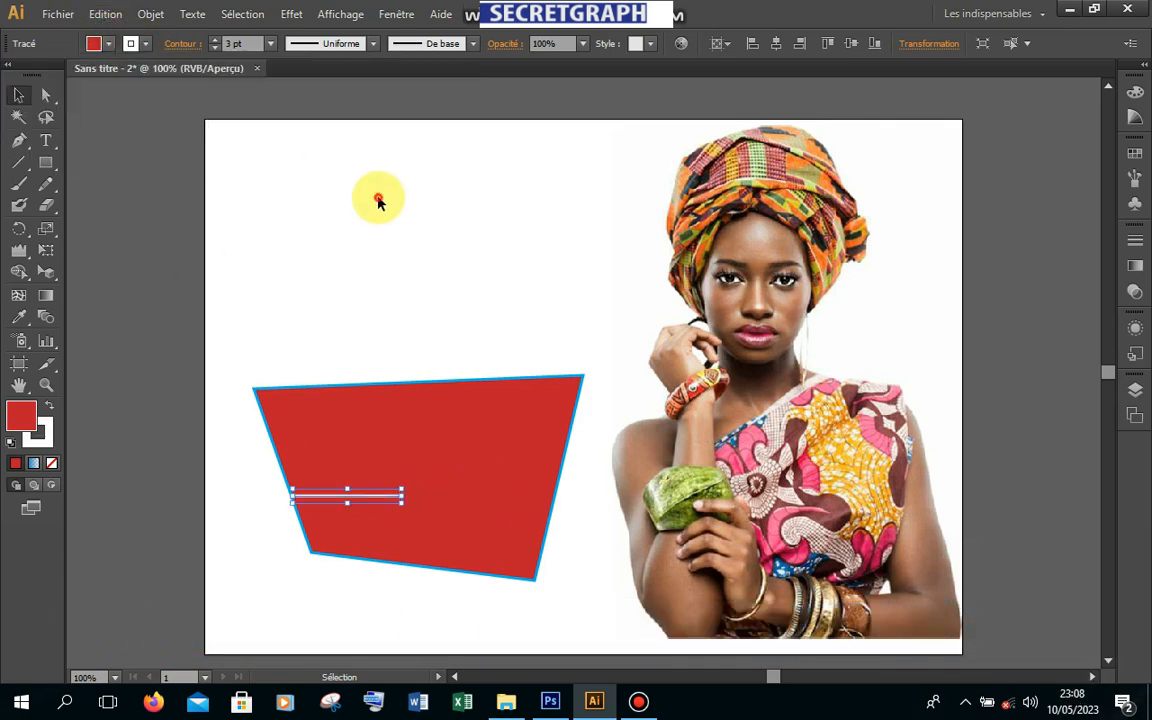
{"action": "left_click", "coordinate": [378, 198]}
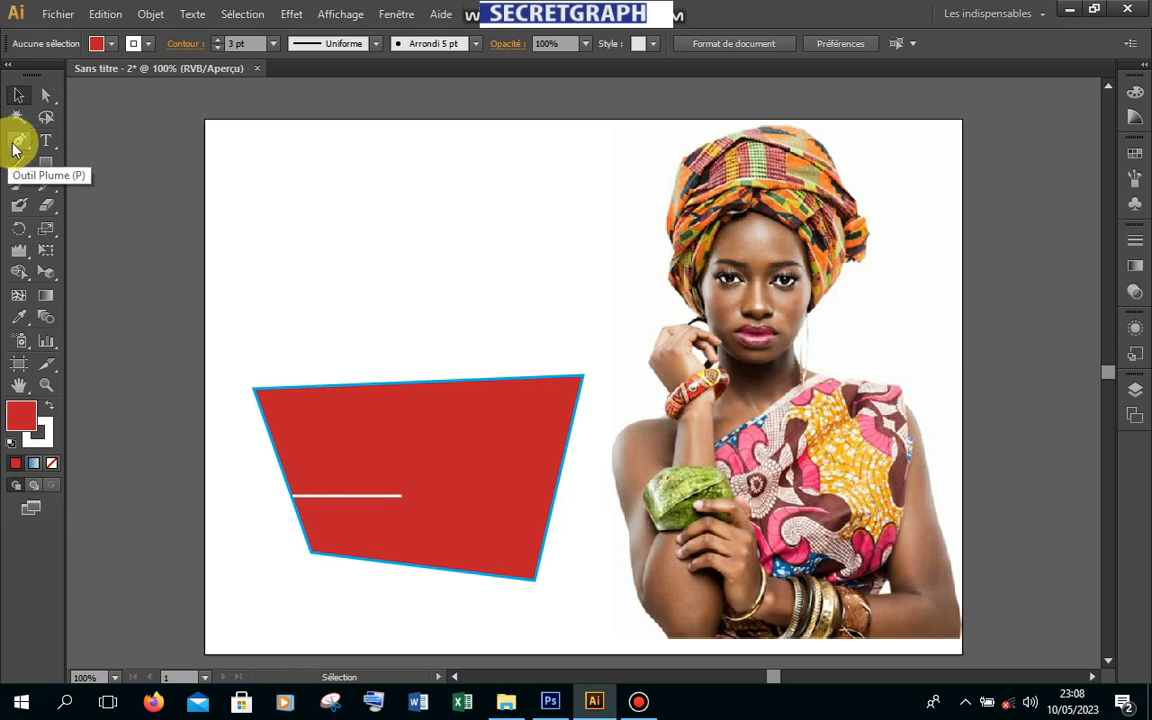
- Draw a closed four-sided shape about 93 by 53 mm with the Pen tool above the red quadrilateral
{"action": "left_click", "coordinate": [386, 495]}
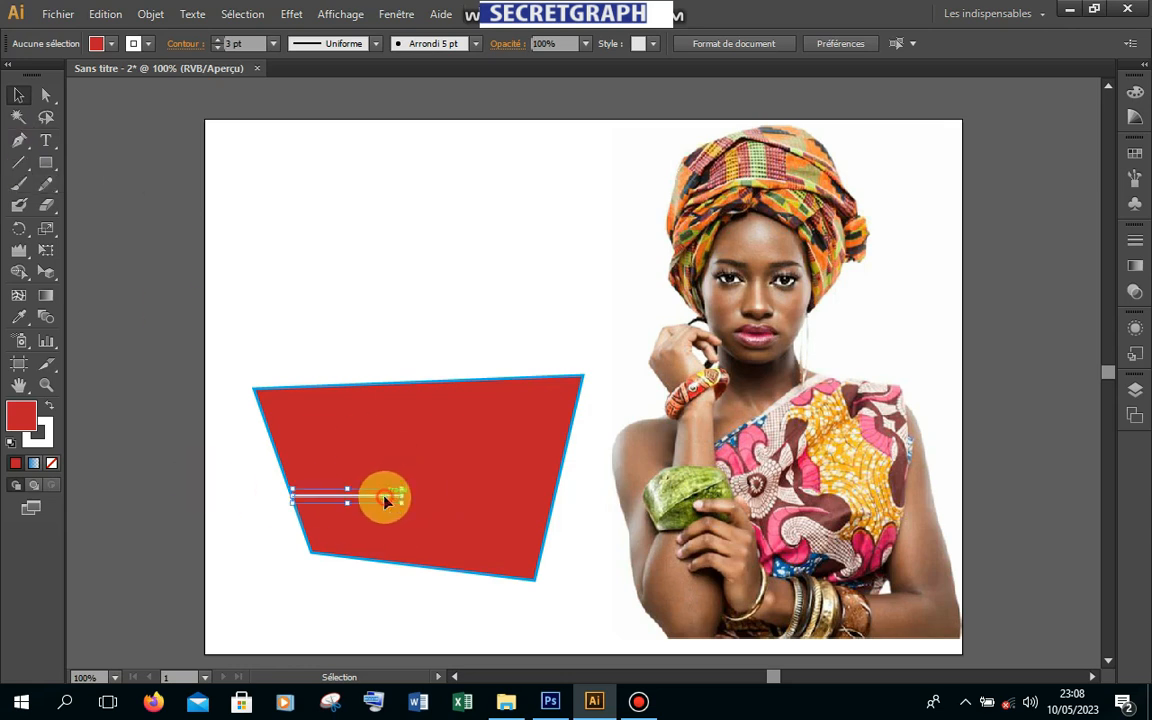
{"action": "left_click", "coordinate": [18, 145]}
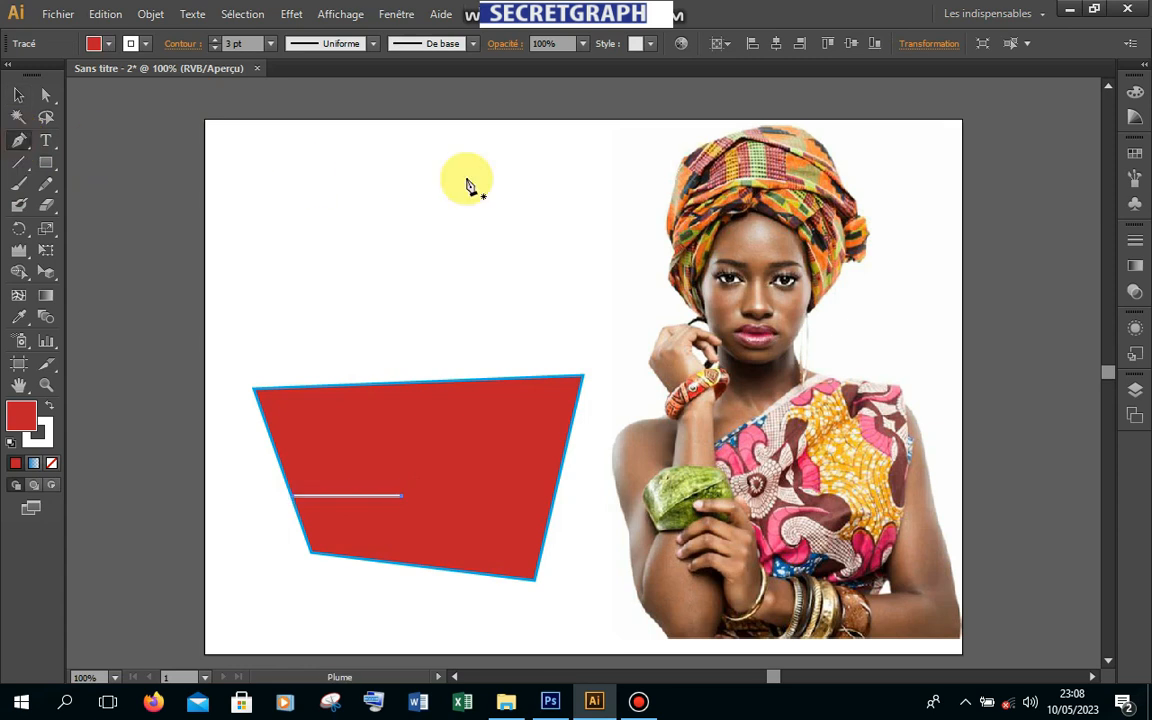
{"action": "left_click", "coordinate": [283, 157]}
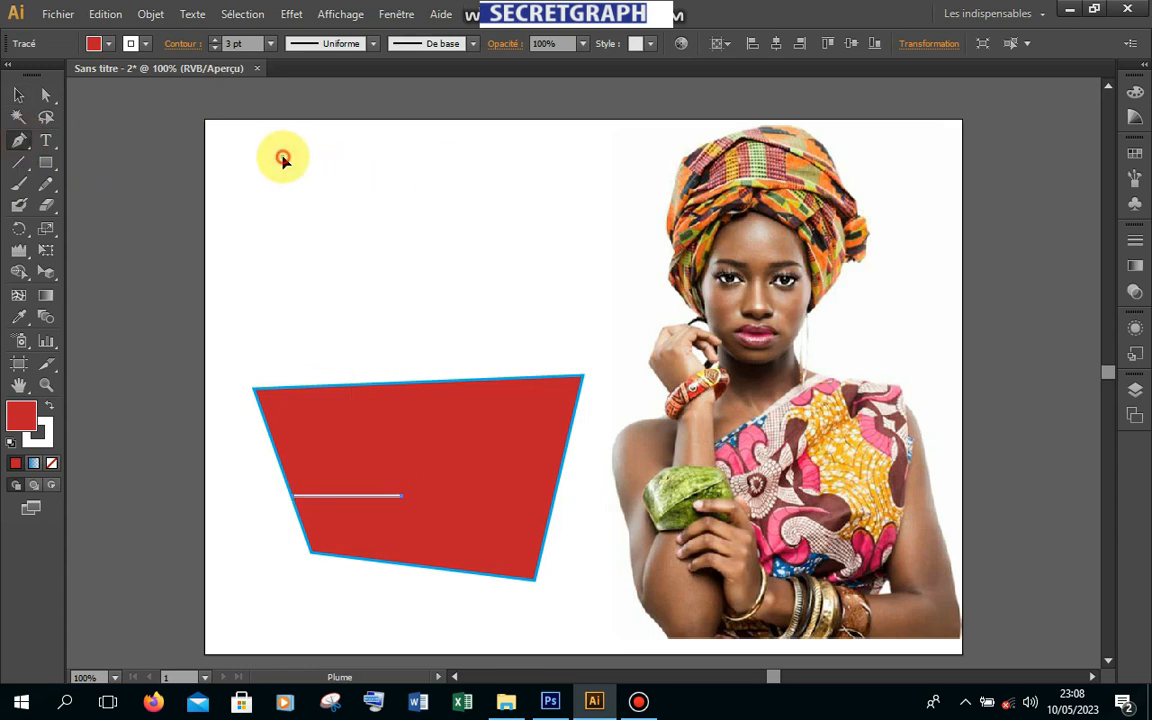
{"action": "left_click", "coordinate": [519, 157]}
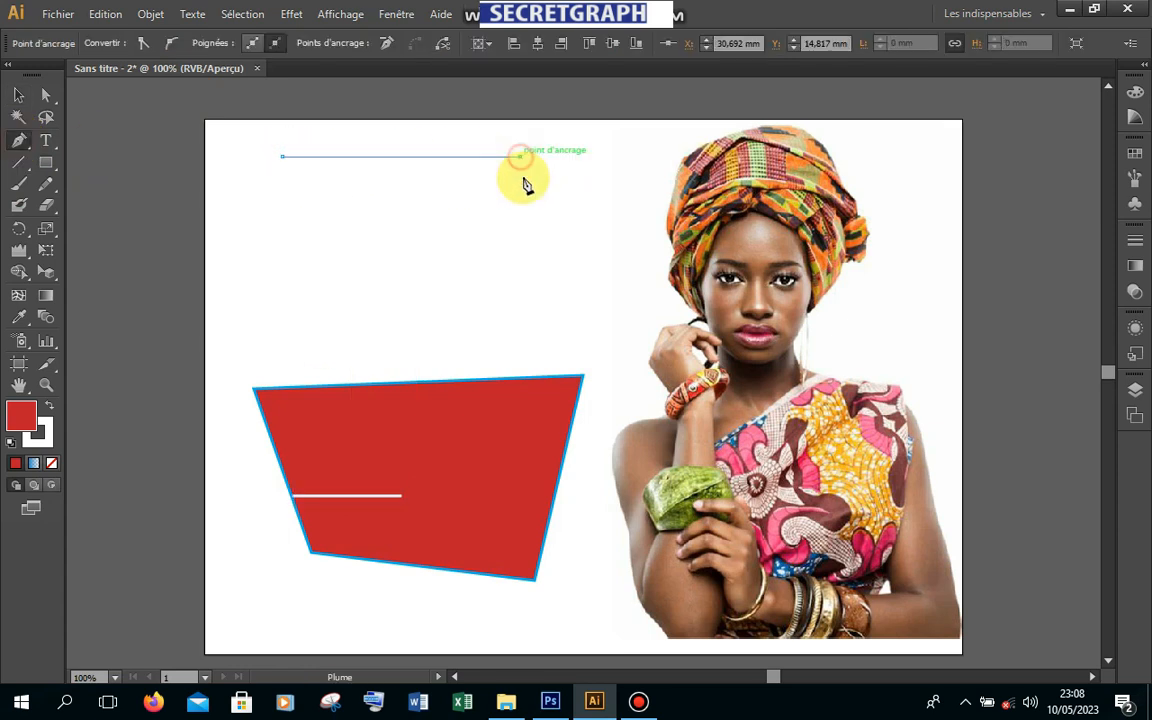
{"action": "left_click", "coordinate": [519, 291]}
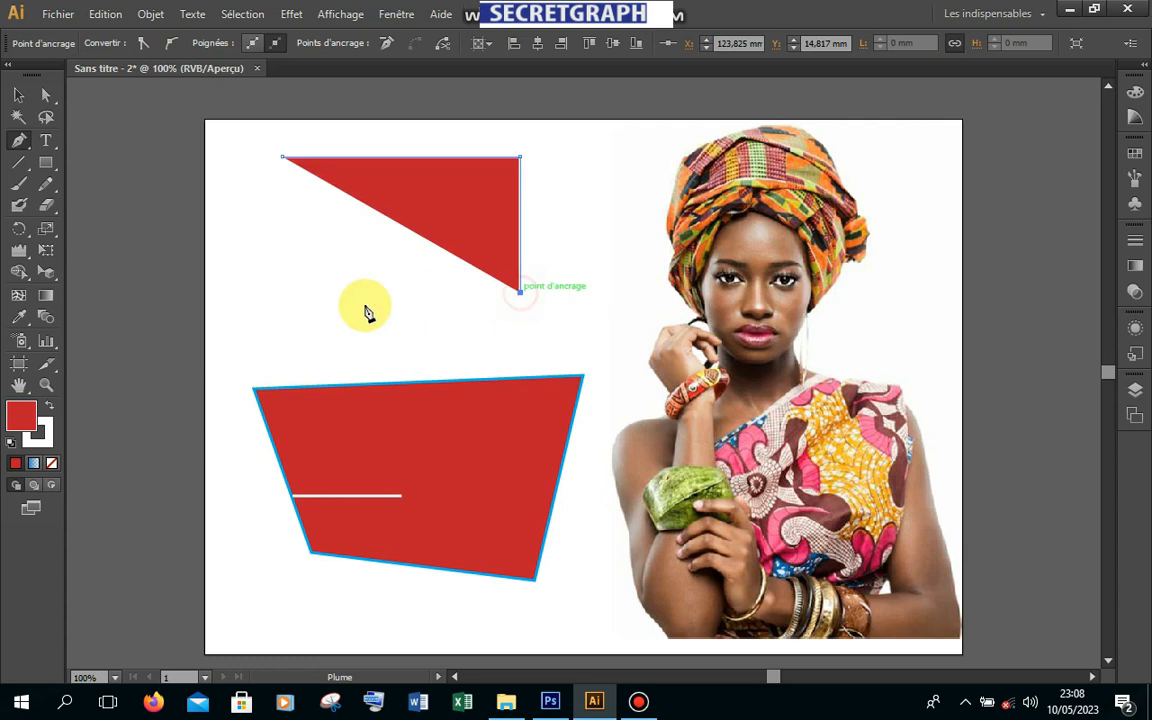
{"action": "left_click", "coordinate": [288, 291]}
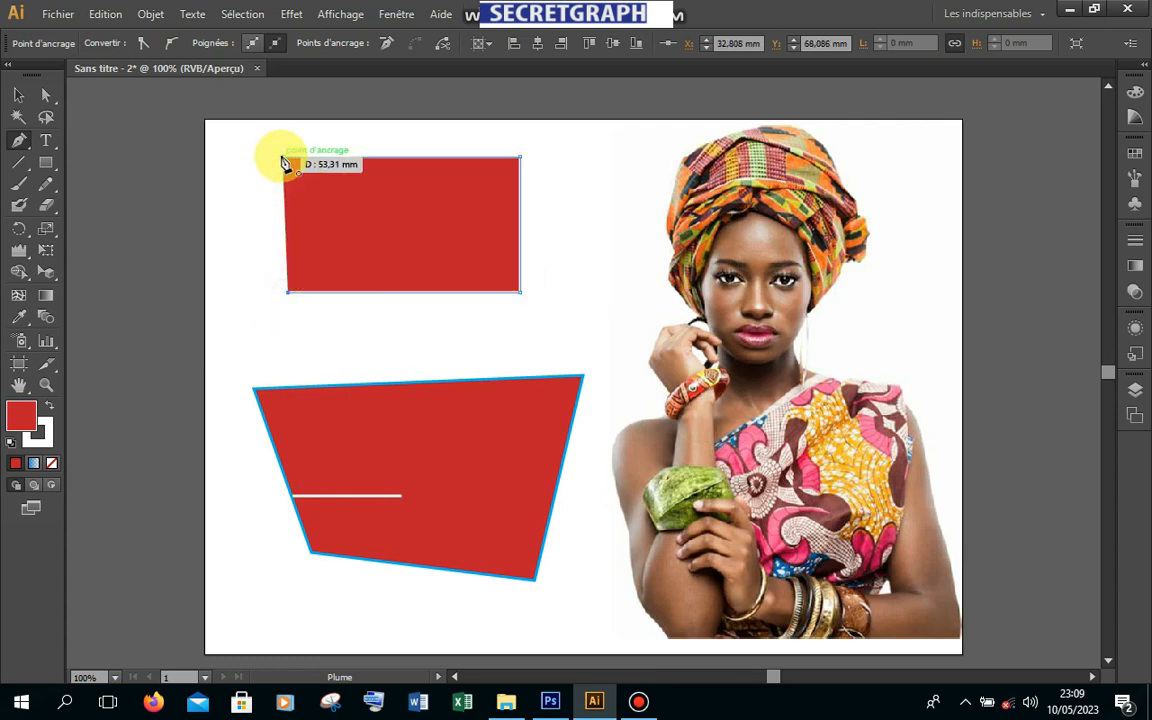
{"action": "left_click", "coordinate": [283, 158]}
{"action": "left_click", "coordinate": [20, 95]}
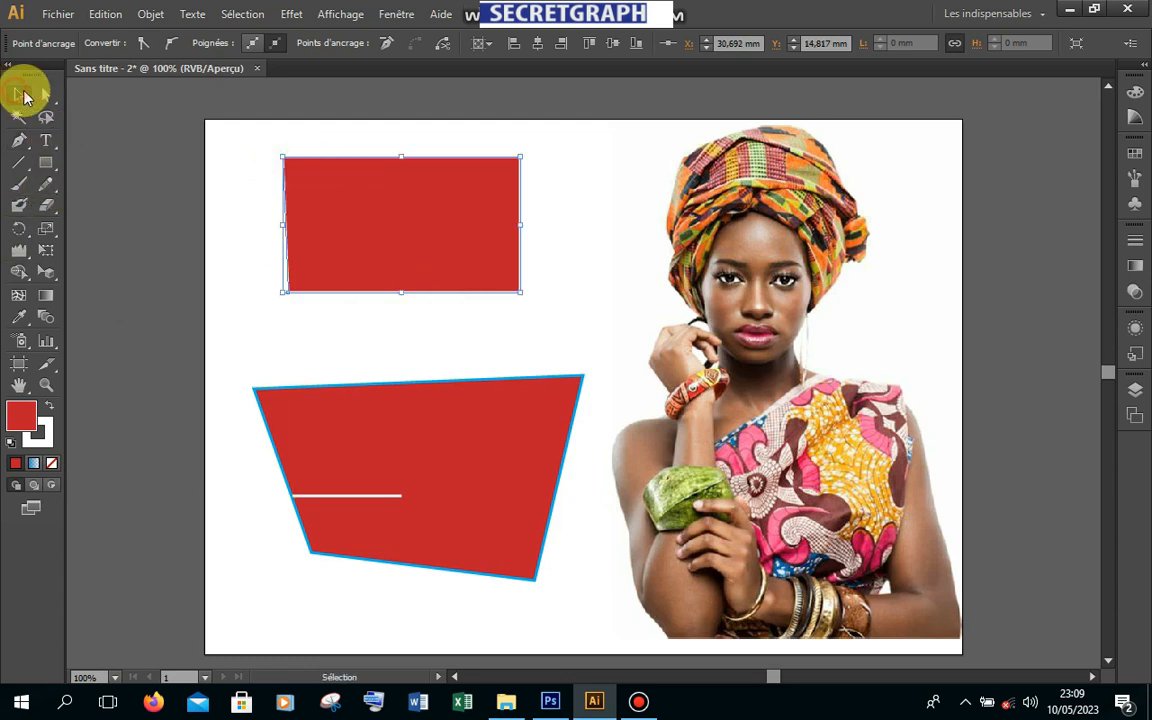
- Move the new four-sided shape over the lower right of the red quadrilateral and fill it with light blue
{"action": "left_click_drag", "start_coordinate": [471, 239], "coordinate": [513, 561]}
{"action": "left_click", "coordinate": [110, 50]}
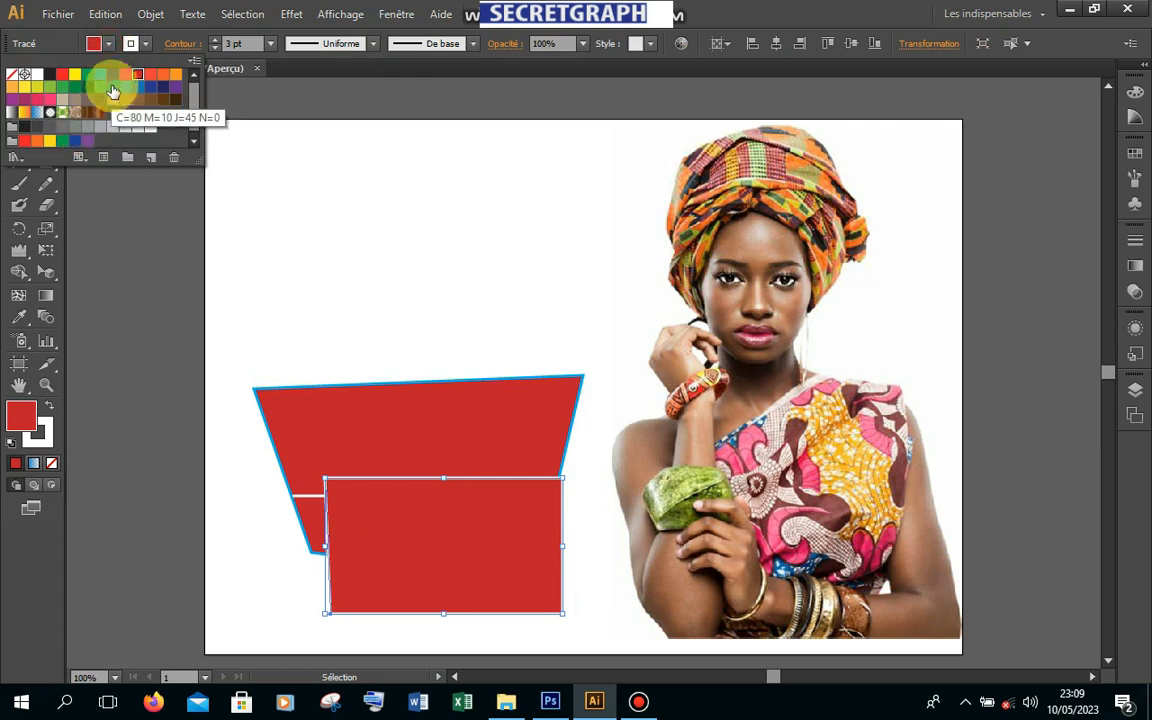
{"action": "left_click", "coordinate": [100, 78]}
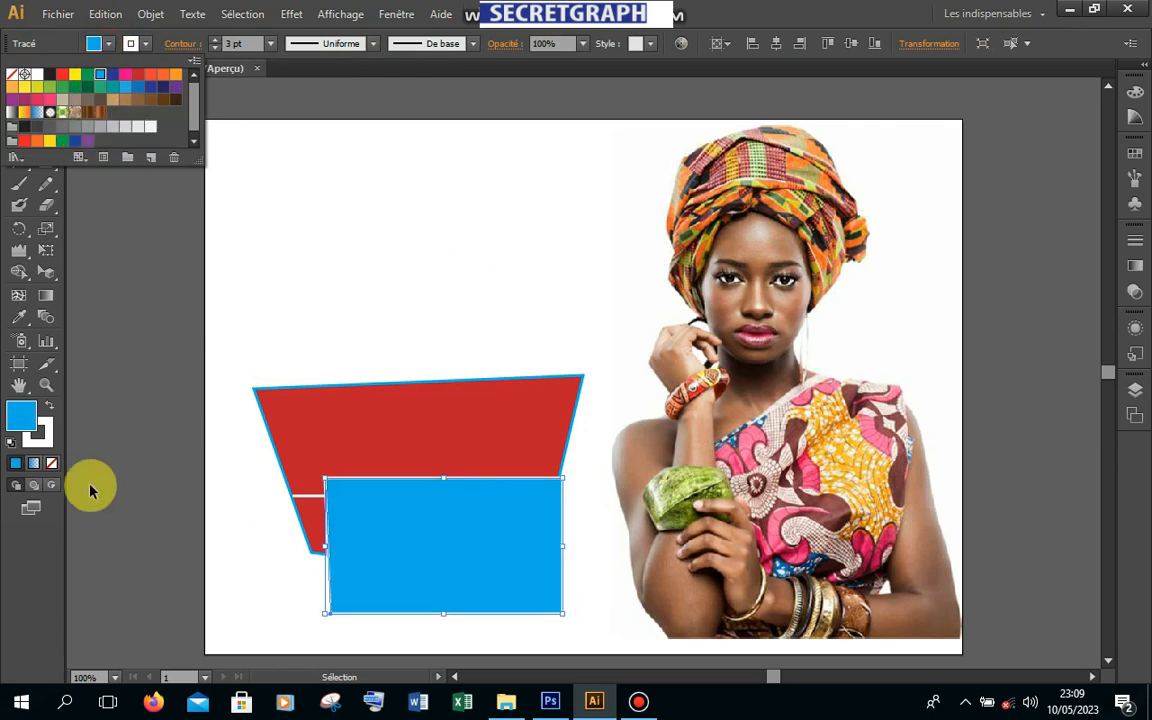
{"action": "left_click", "coordinate": [23, 185]}
{"action": "left_click", "coordinate": [555, 258]}
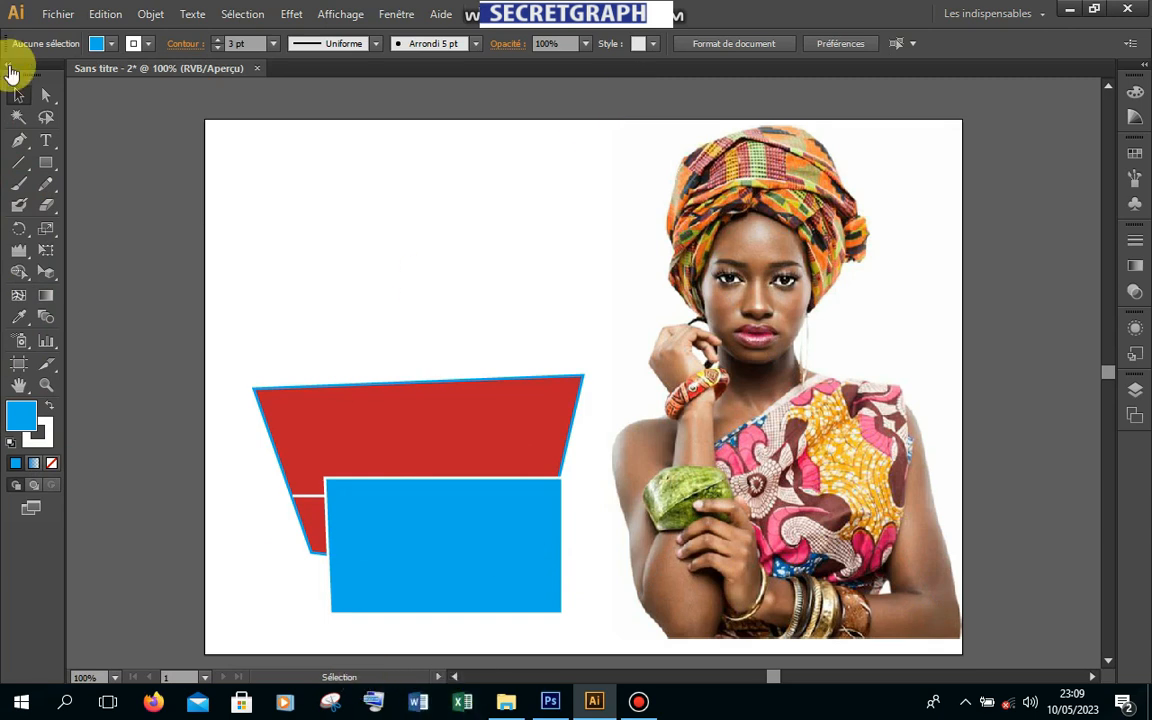
- Draw an open wavy path of three curved segments with the Pen tool along the artboard's upper edge, ending over the photo
{"action": "left_click", "coordinate": [16, 146]}
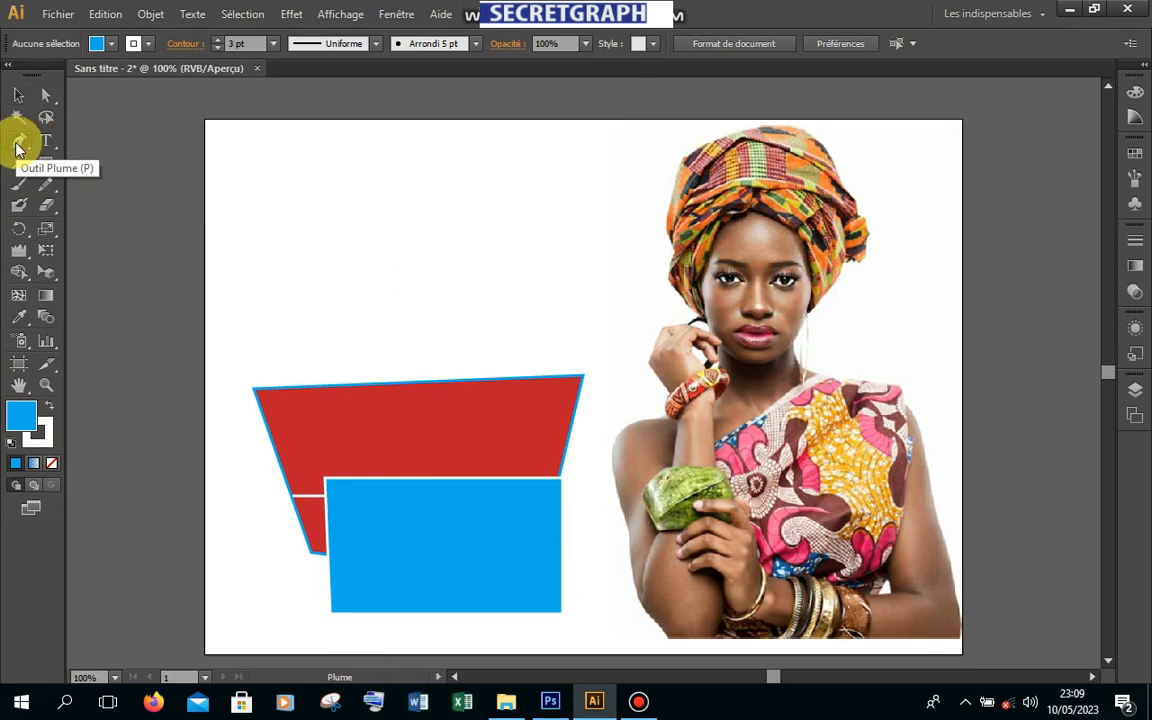
{"action": "left_click", "coordinate": [240, 185]}
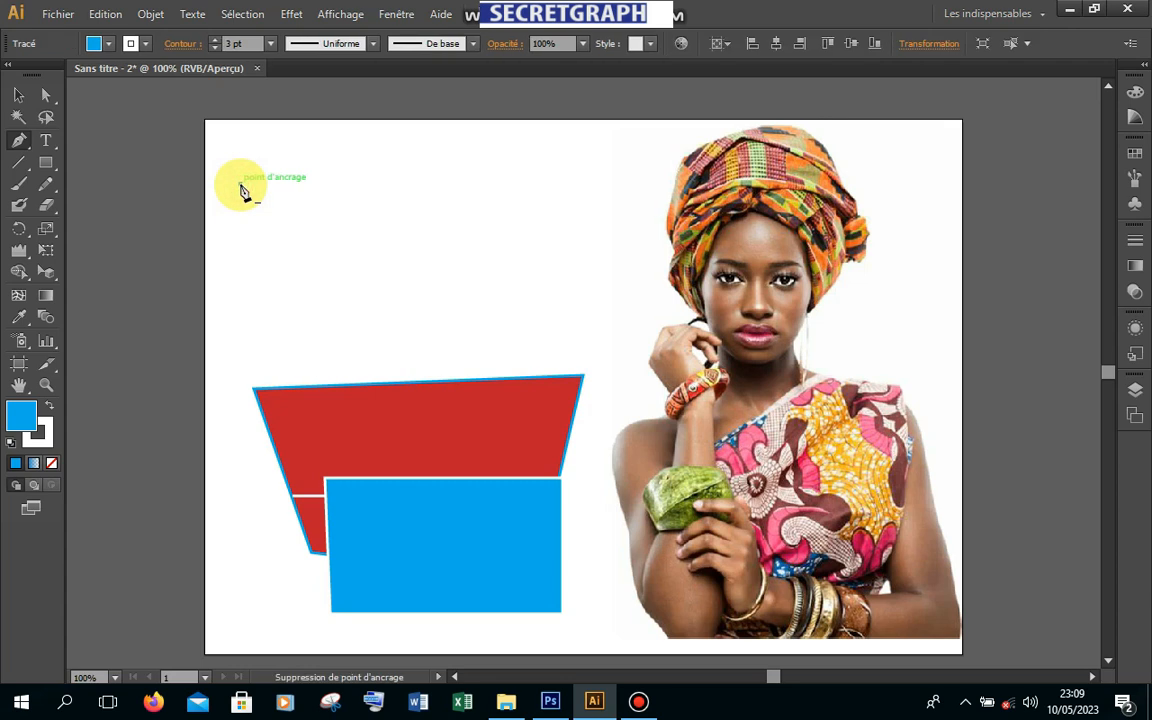
{"action": "left_click", "coordinate": [469, 184]}
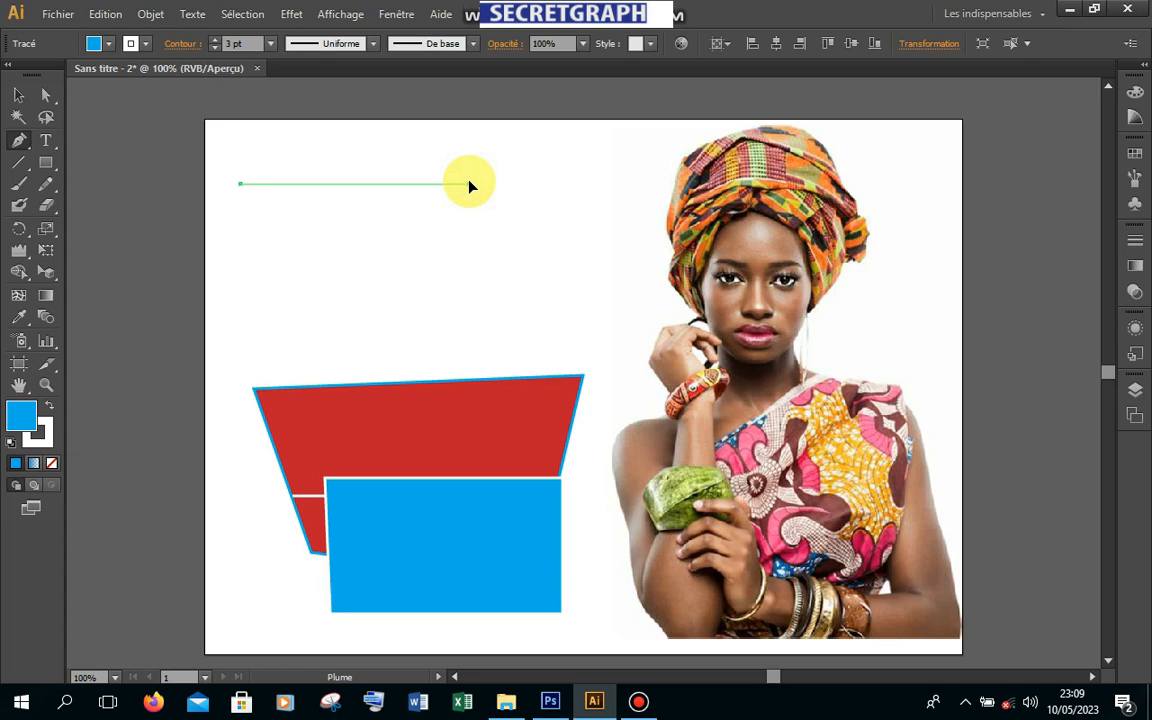
{"action": "left_click_drag", "start_coordinate": [481, 204], "coordinate": [576, 242]}
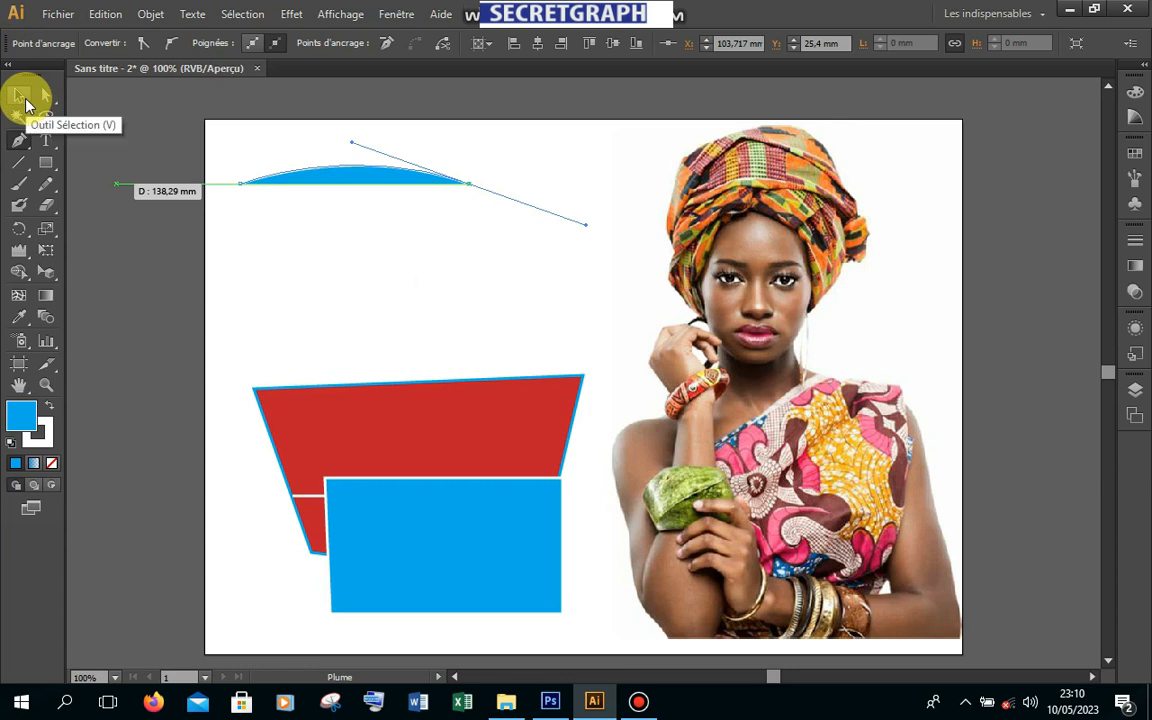
{"action": "left_click", "coordinate": [626, 158]}
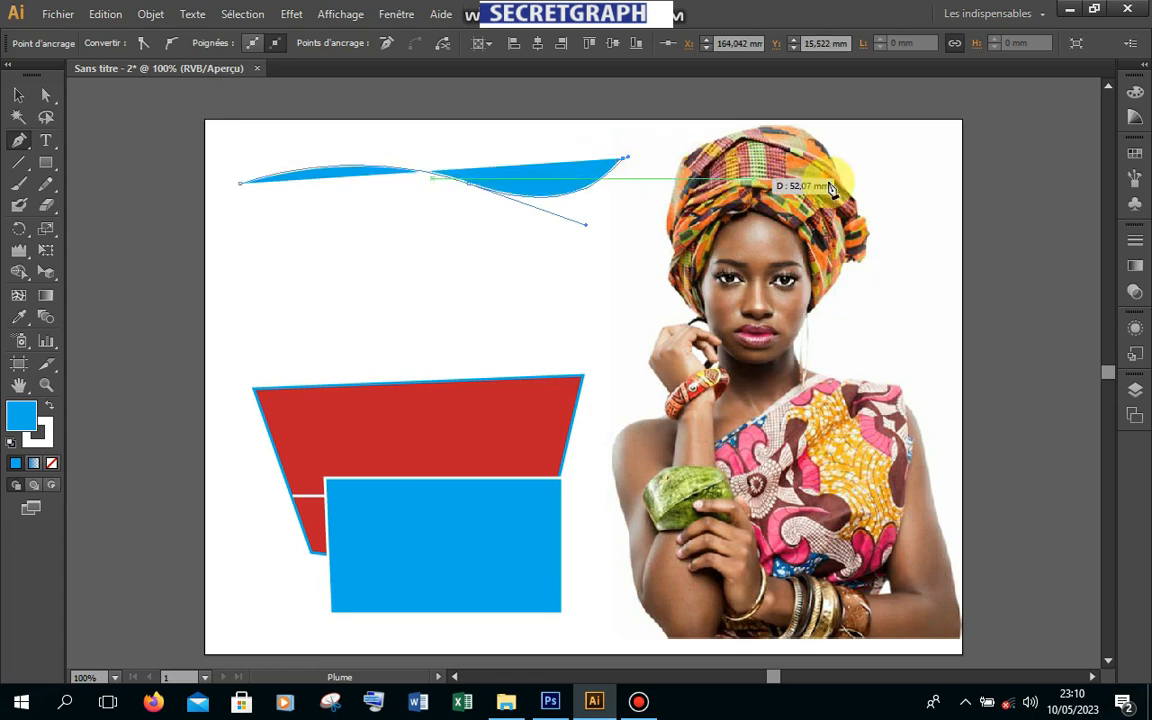
{"action": "left_click_drag", "start_coordinate": [887, 172], "coordinate": [1002, 269]}
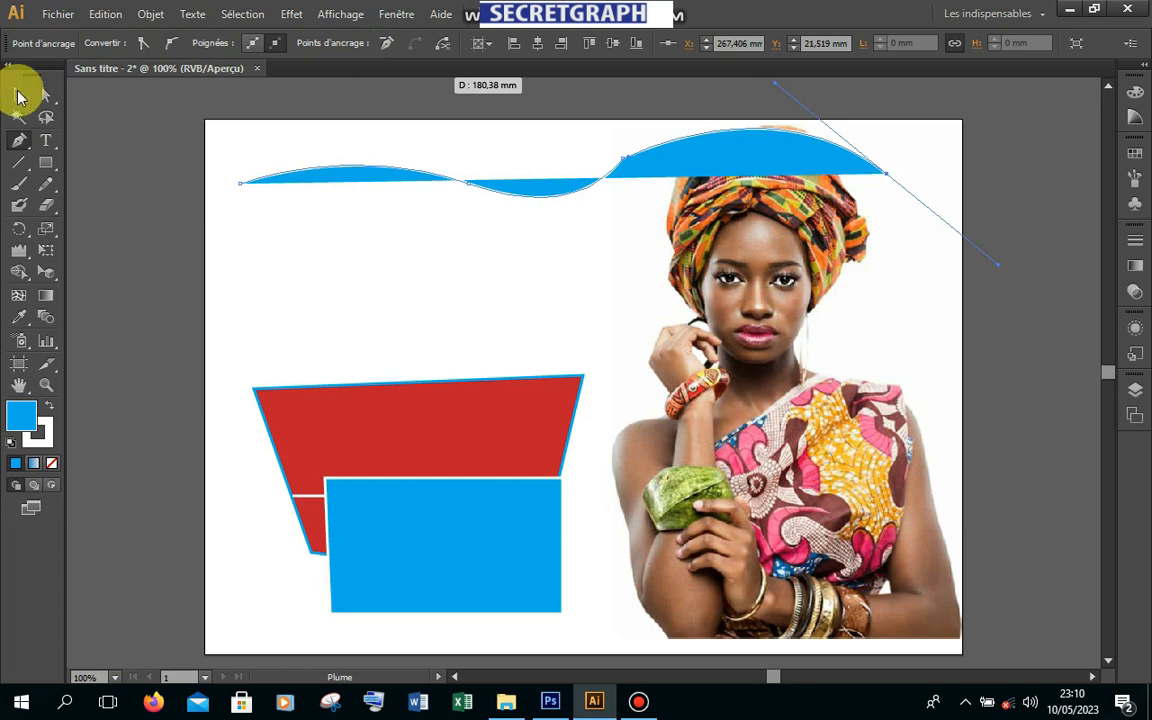
{"action": "left_click", "coordinate": [19, 96]}
- Remove the fill of the wavy path along the artboard's upper edge and set its stroke to light blue
{"action": "left_click", "coordinate": [395, 176]}
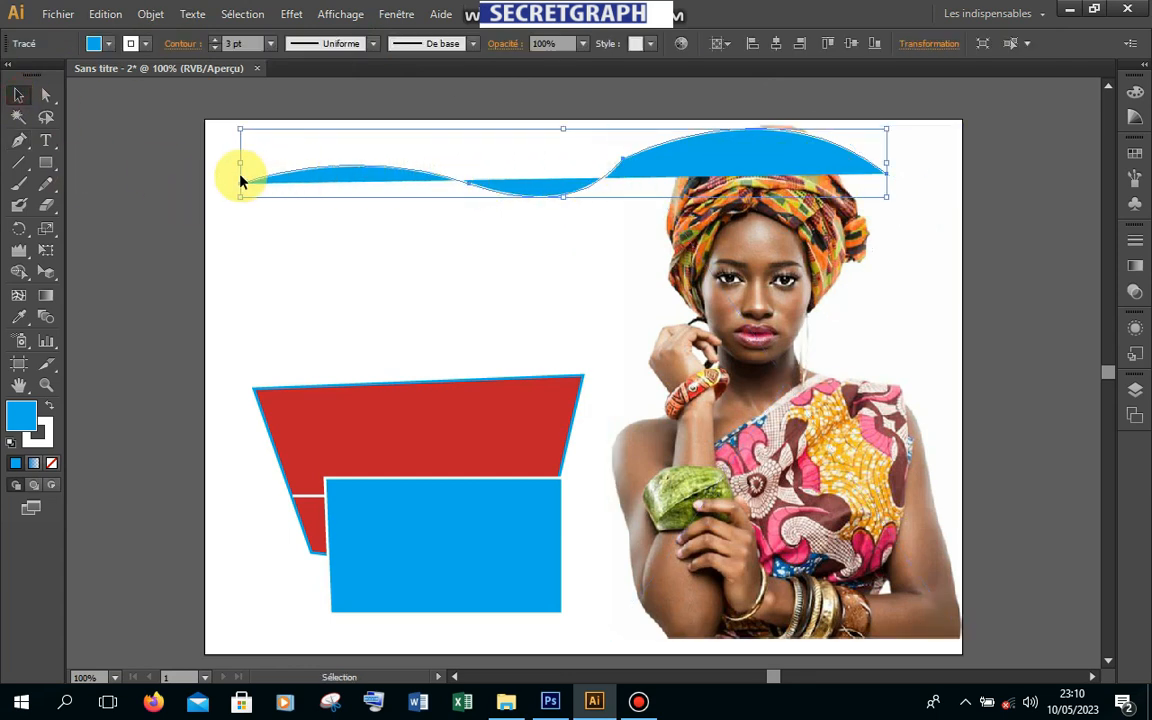
{"action": "left_click", "coordinate": [108, 44]}
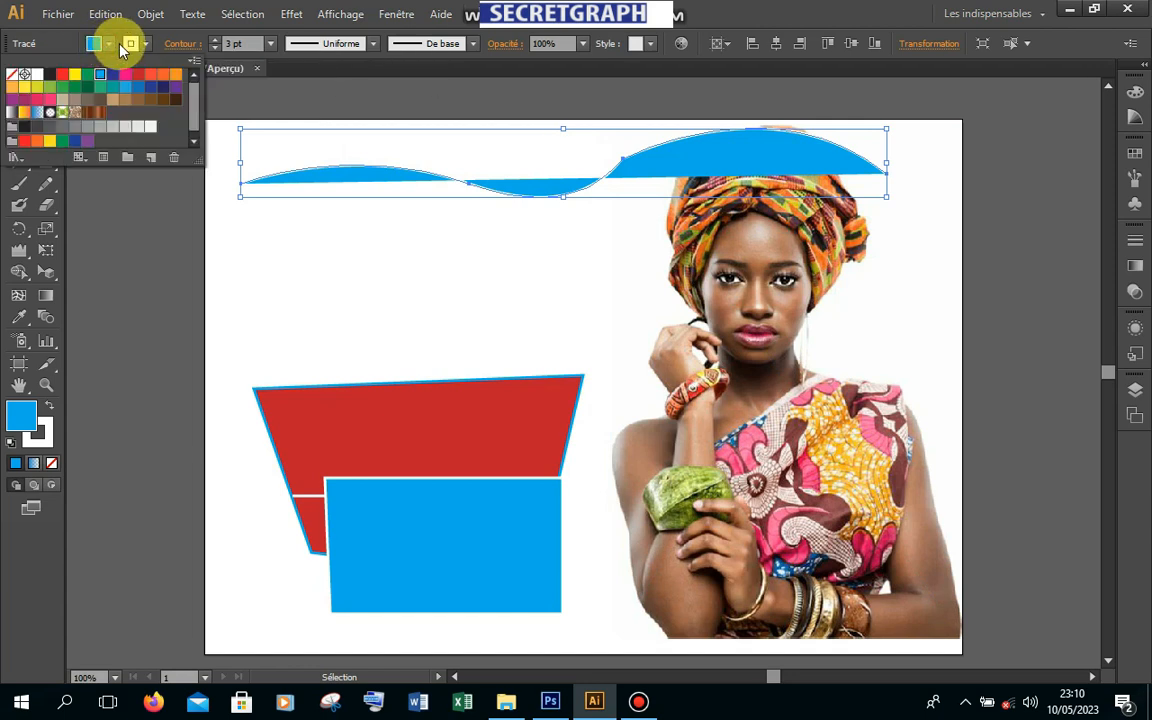
{"action": "left_click", "coordinate": [12, 78]}
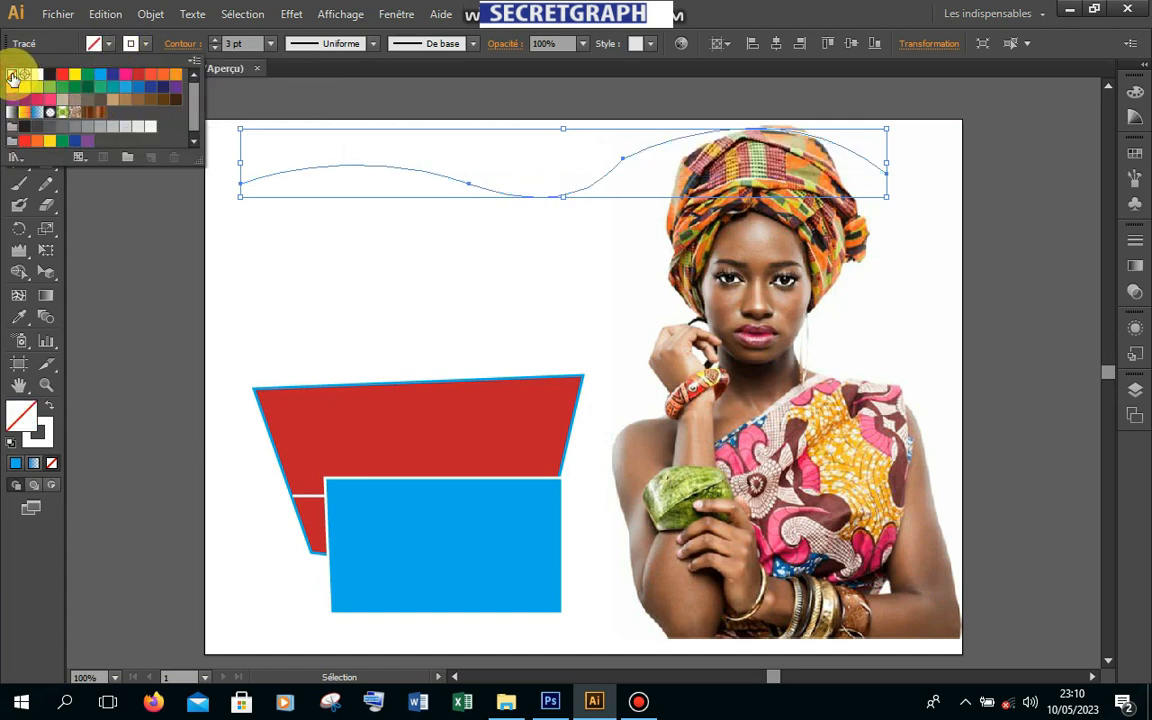
{"action": "left_click", "coordinate": [133, 41]}
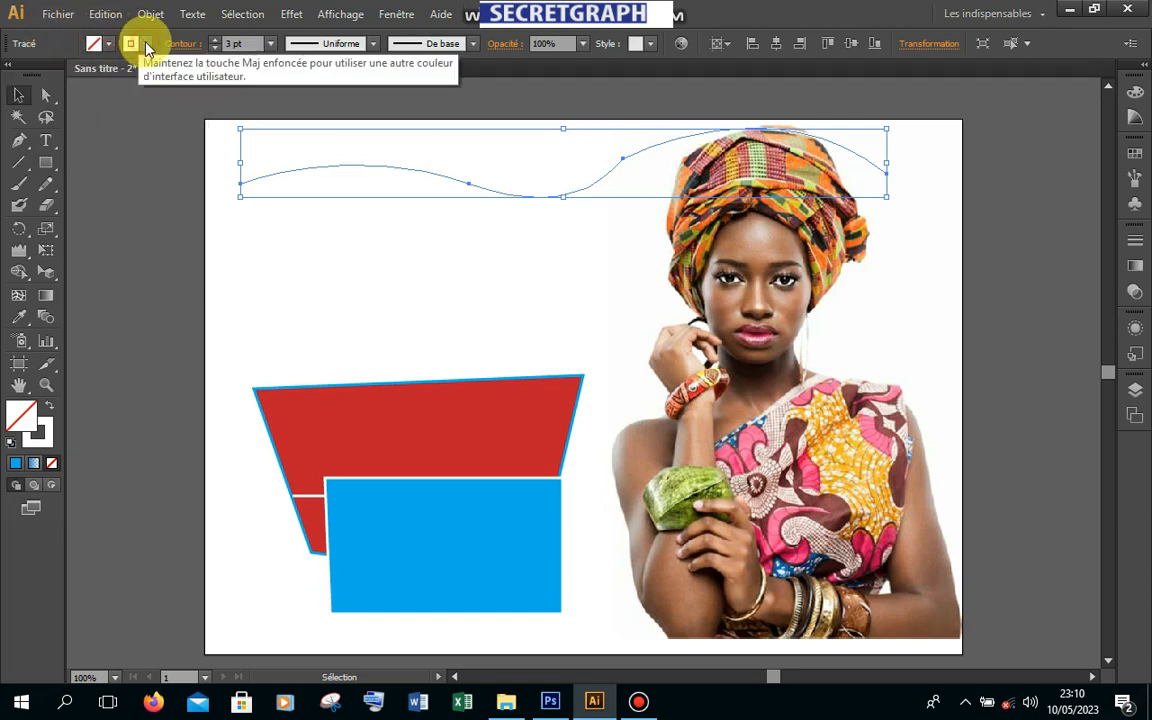
{"action": "left_click", "coordinate": [133, 41]}
{"action": "left_click", "coordinate": [108, 88]}
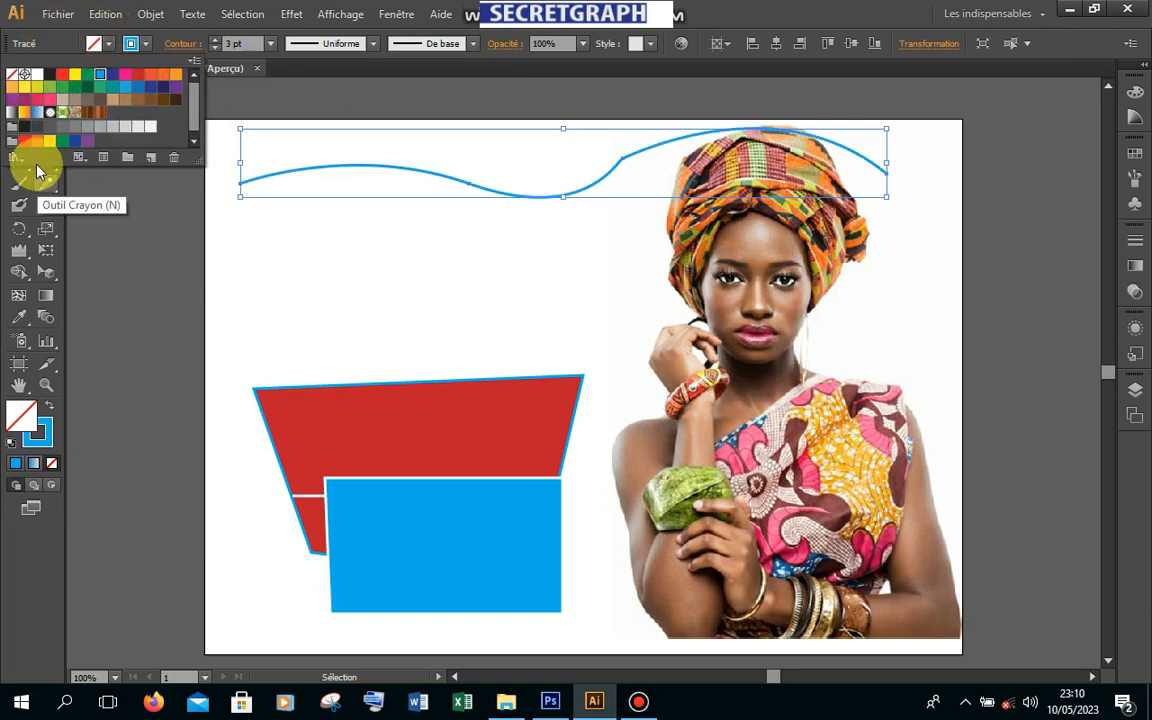
- Increase the wavy path's stroke weight to 12 pt
{"action": "left_click", "coordinate": [215, 41]}
{"action": "left_click", "coordinate": [215, 41]}
{"action": "left_click", "coordinate": [216, 41]}
{"action": "left_click", "coordinate": [216, 41]}
{"action": "left_click", "coordinate": [216, 41]}
{"action": "left_click", "coordinate": [216, 41]}
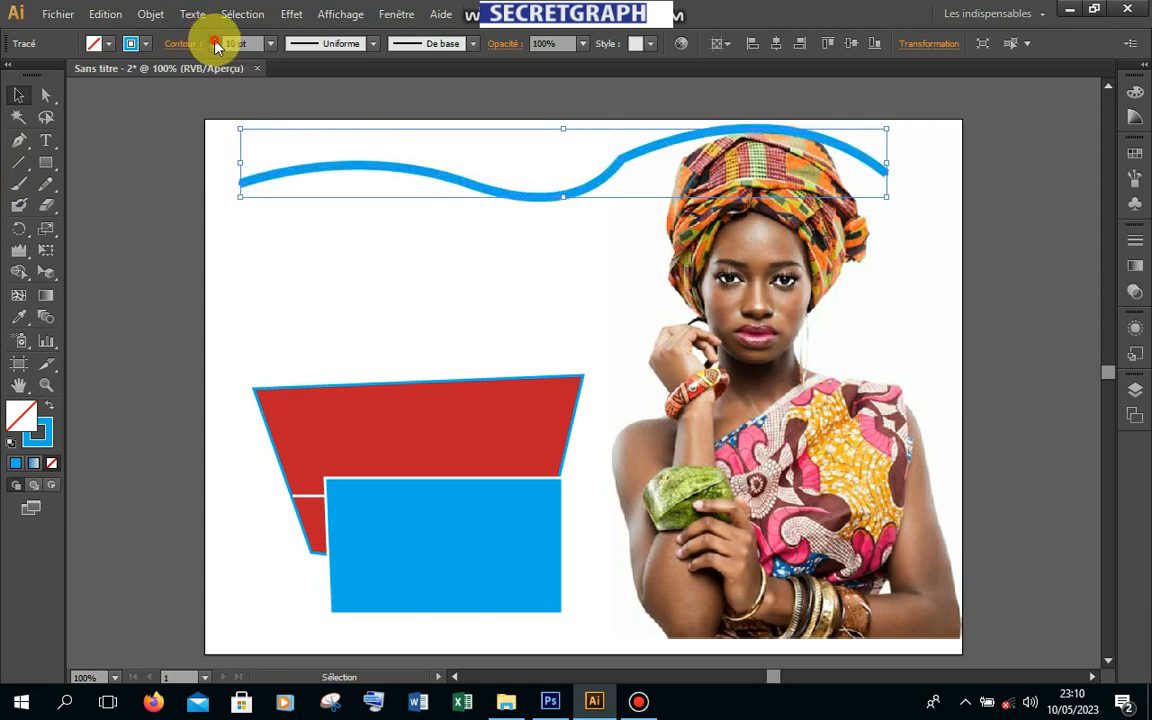
{"action": "left_click", "coordinate": [216, 41]}
{"action": "left_click", "coordinate": [216, 41]}
{"action": "left_click", "coordinate": [216, 41]}
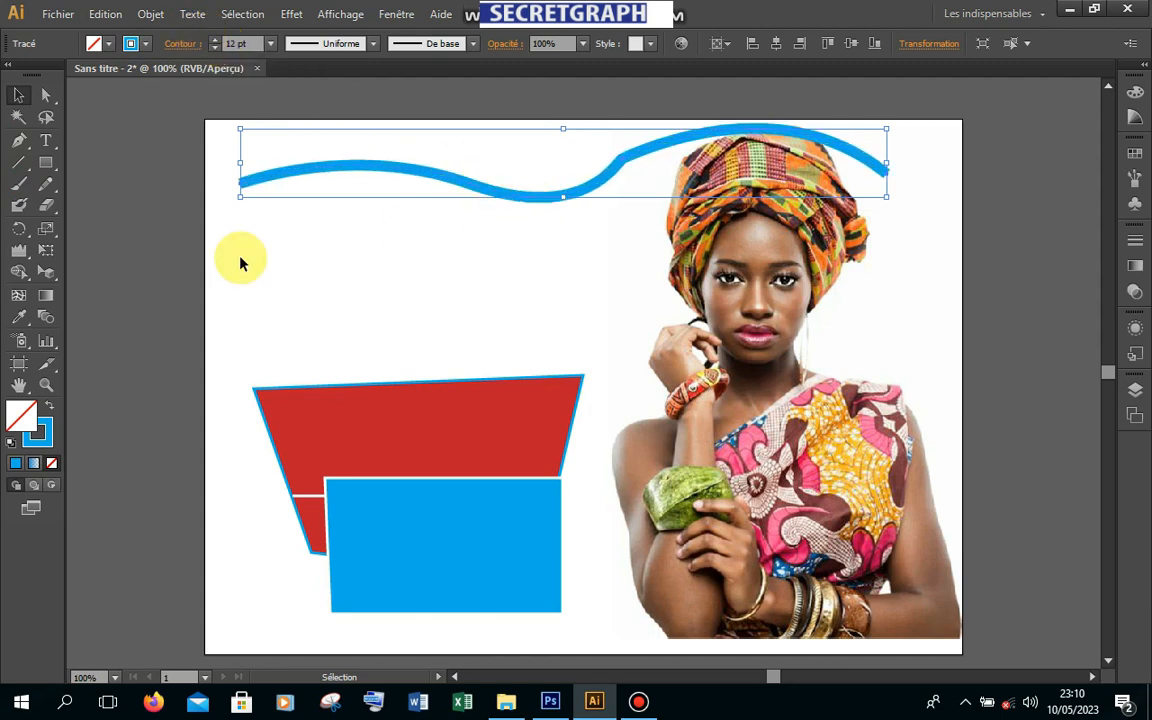
- Draw a second open wavy path of three curved segments with the Pen tool below the first one, and deselect it
{"action": "left_click", "coordinate": [20, 143]}
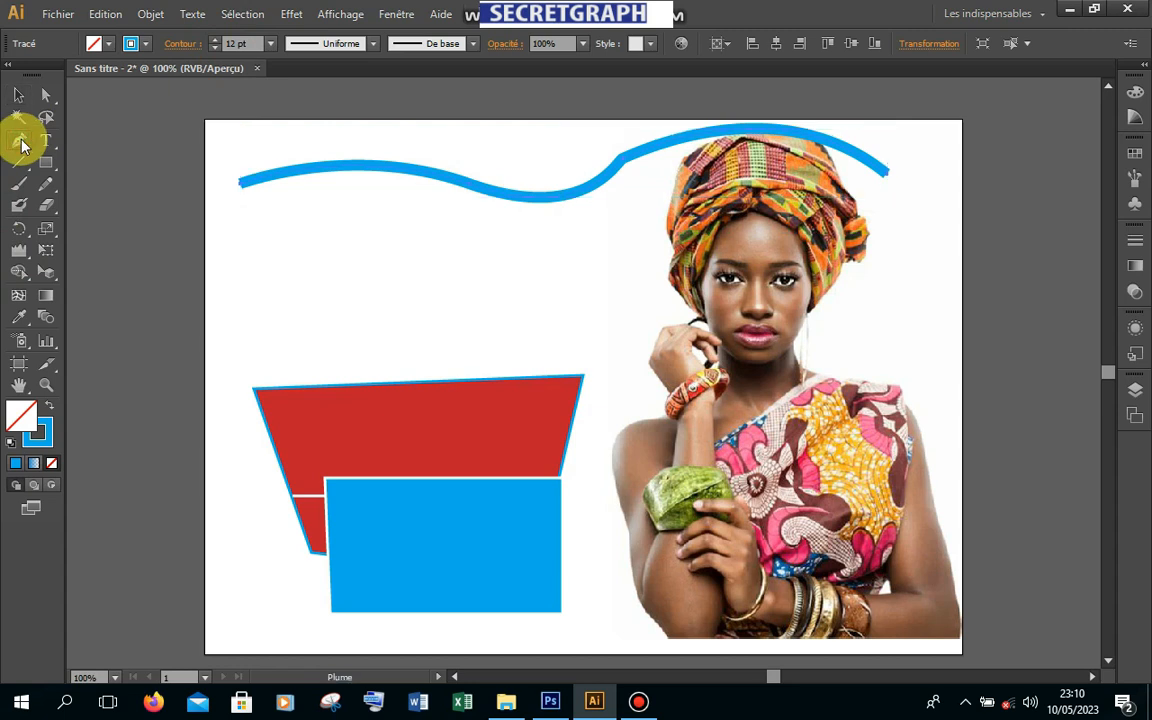
{"action": "left_click", "coordinate": [248, 273]}
{"action": "left_click_drag", "start_coordinate": [346, 272], "coordinate": [385, 309]}
{"action": "left_click_drag", "start_coordinate": [465, 273], "coordinate": [493, 255]}
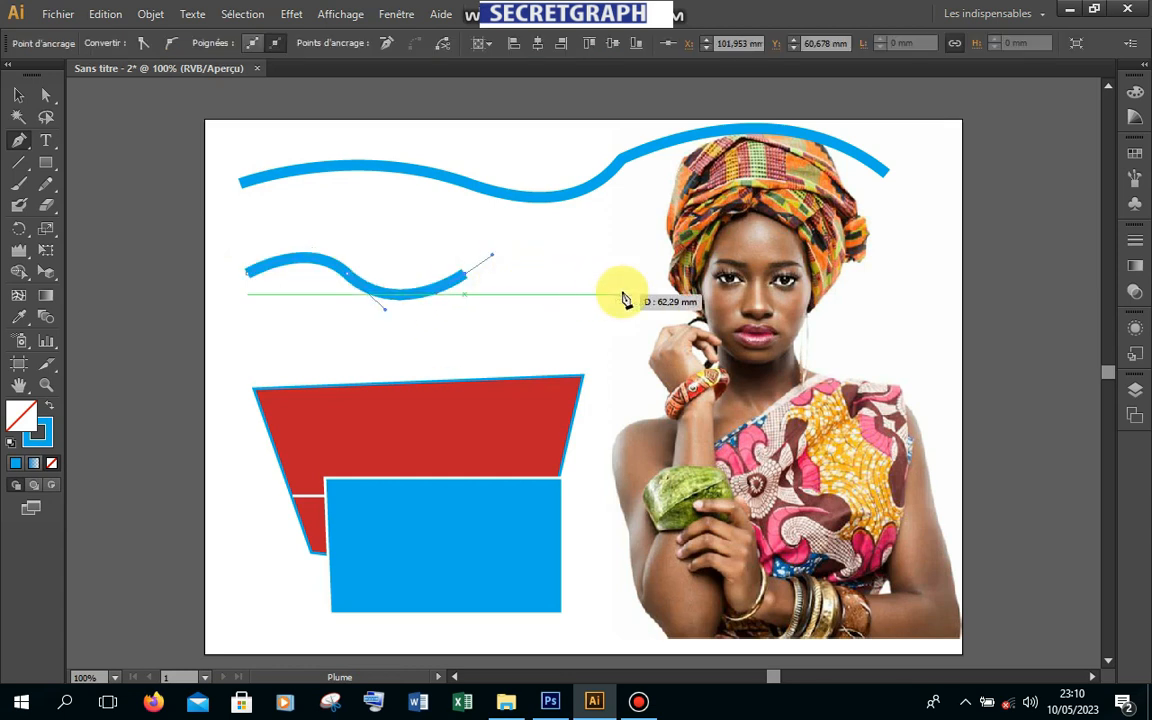
{"action": "mouse_move", "coordinate": [621, 294]}
{"action": "left_mouse_down"}
{"action": "mouse_move", "coordinate": [669, 321]}
{"action": "mouse_move", "coordinate": [690, 350]}
{"action": "left_mouse_up"}
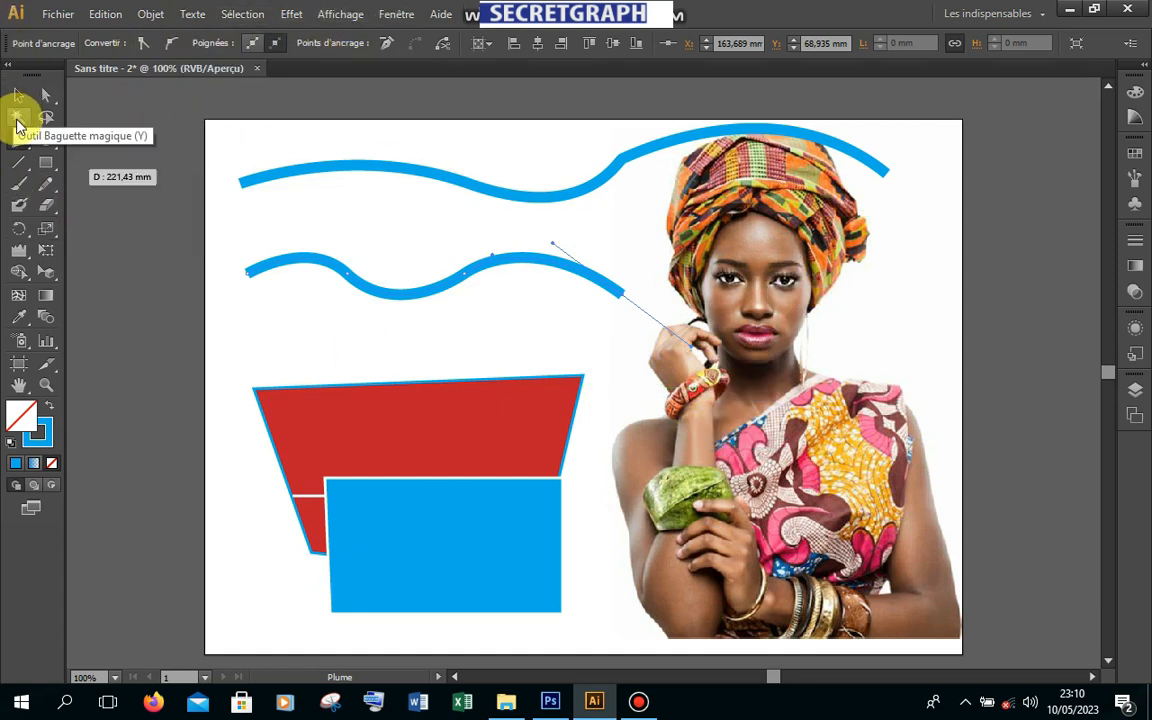
{"action": "left_click", "coordinate": [19, 103]}
{"action": "left_click", "coordinate": [344, 315]}
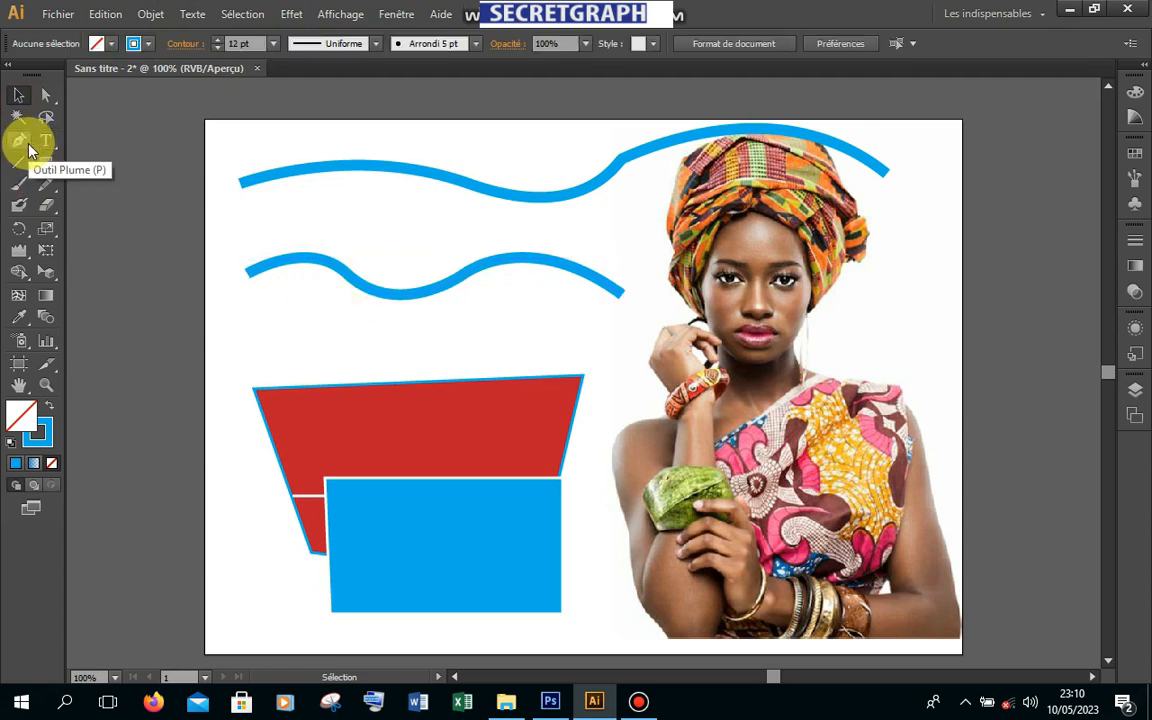
- Add an anchor point in the trough of the lower wavy path and reshape the curve there into a narrower, deeper dip
{"action": "left_click", "coordinate": [309, 262]}
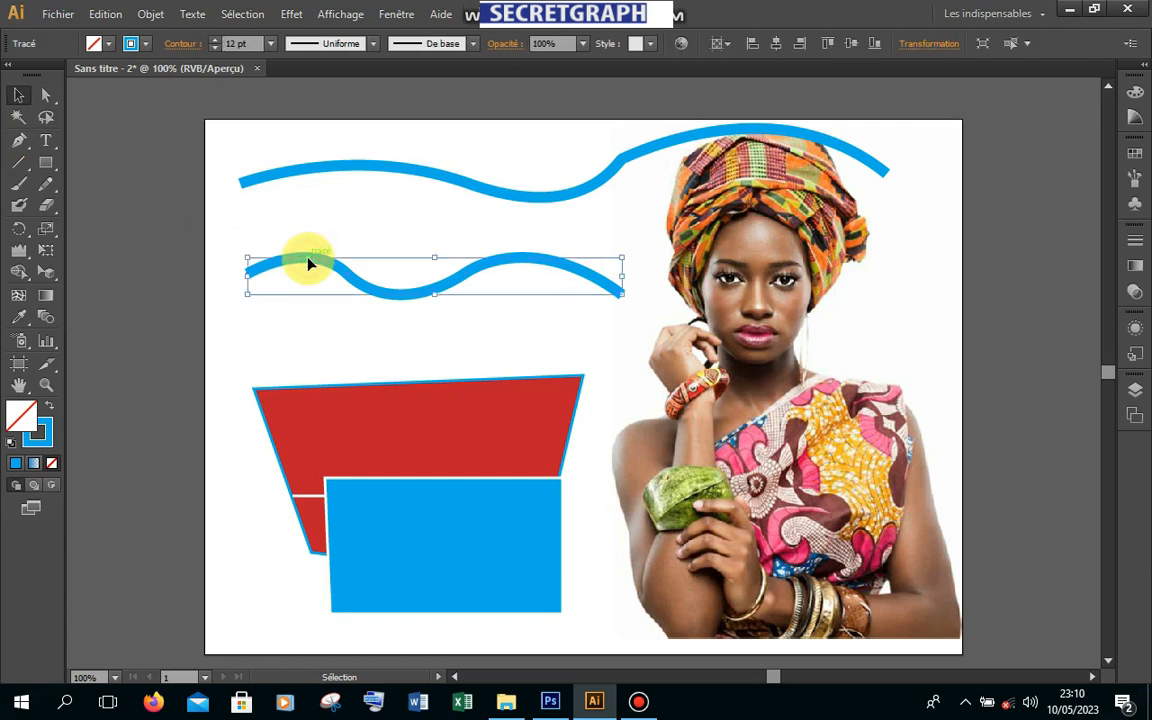
{"action": "left_click", "coordinate": [24, 146]}
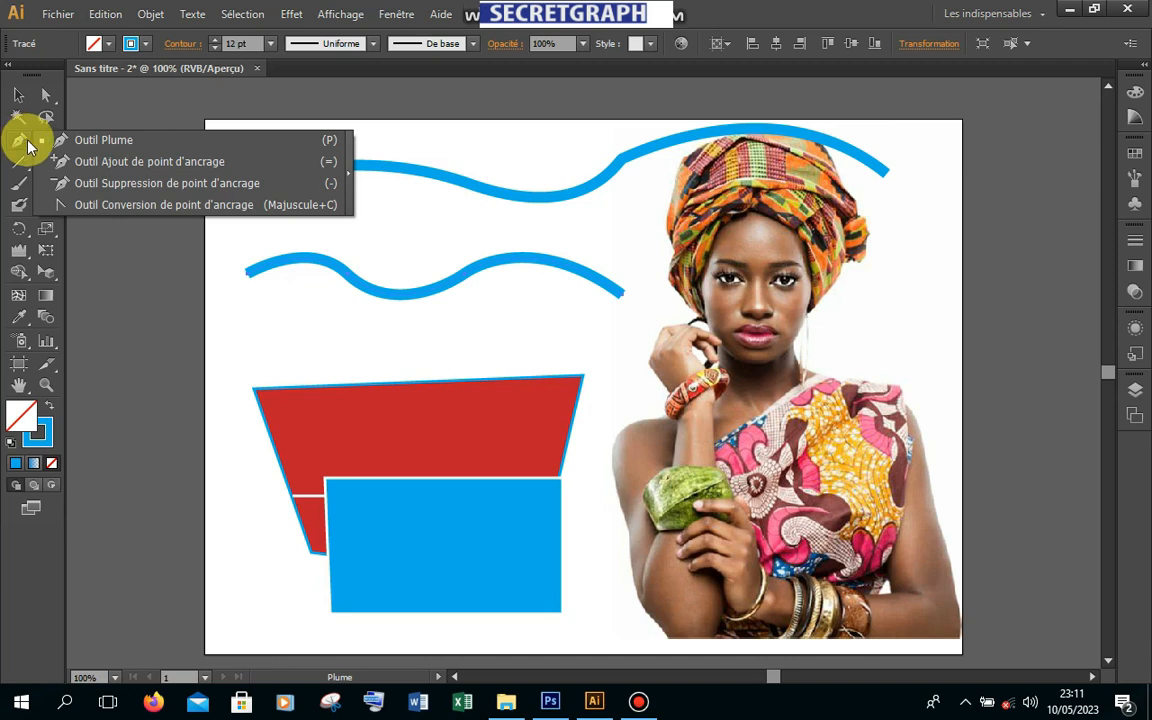
{"action": "left_click", "coordinate": [218, 172]}
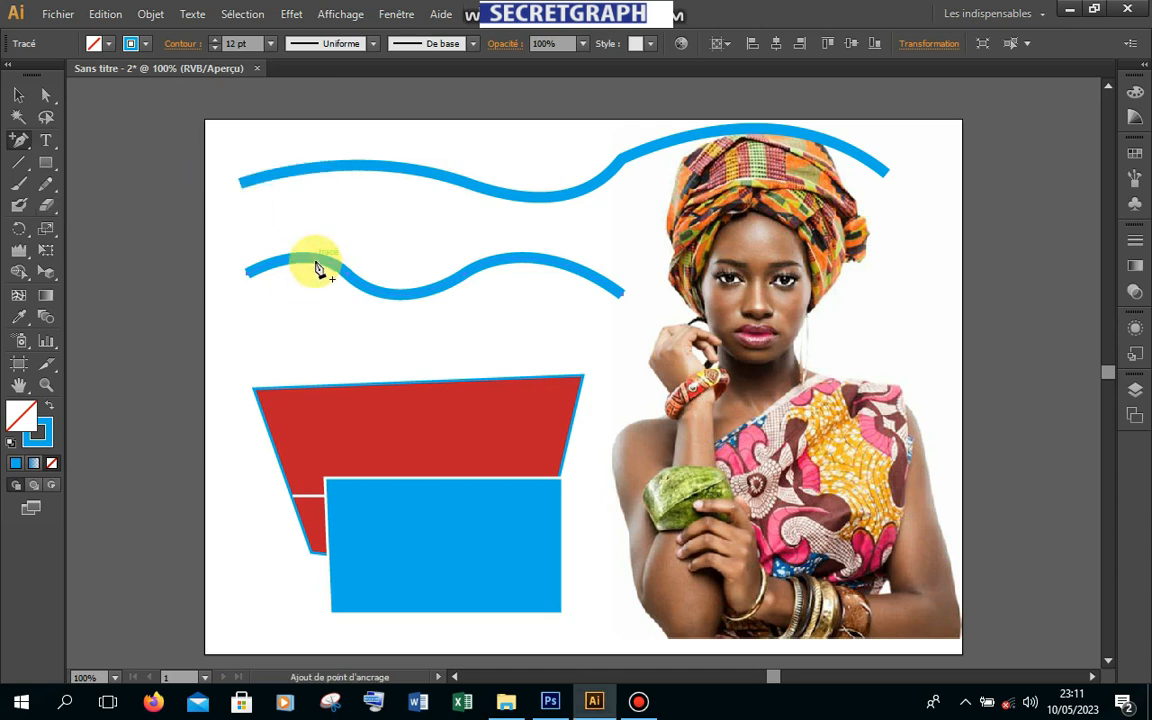
{"action": "left_click", "coordinate": [411, 293]}
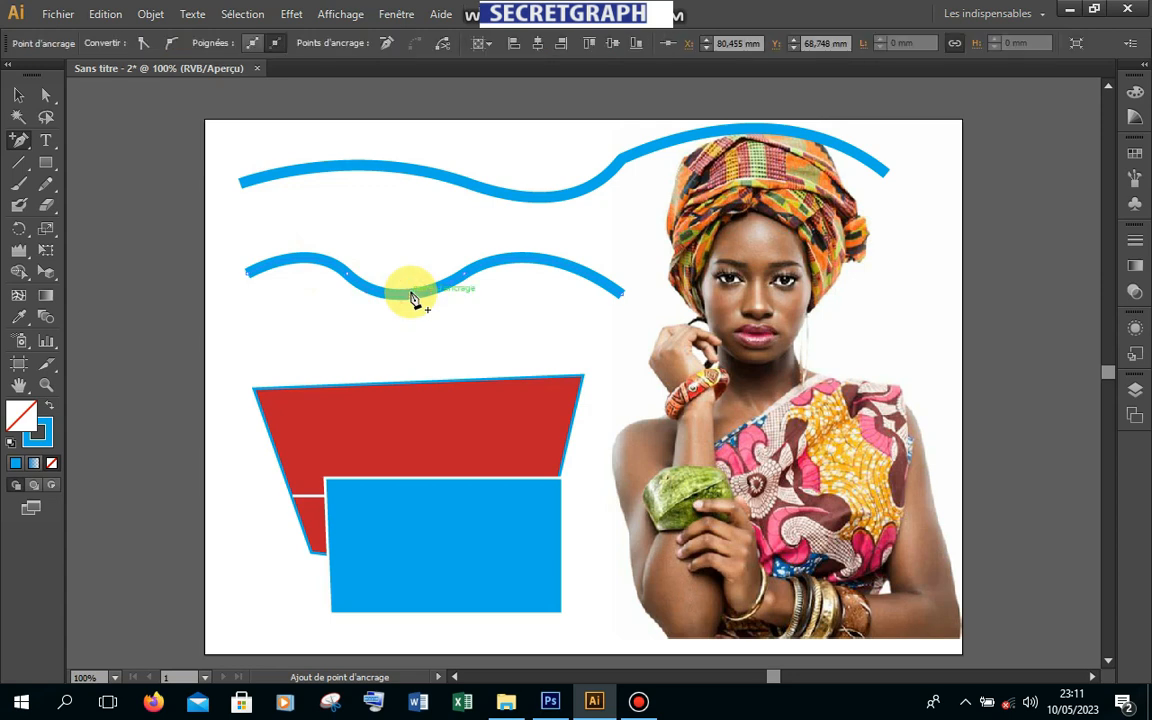
{"action": "left_click", "coordinate": [48, 98]}
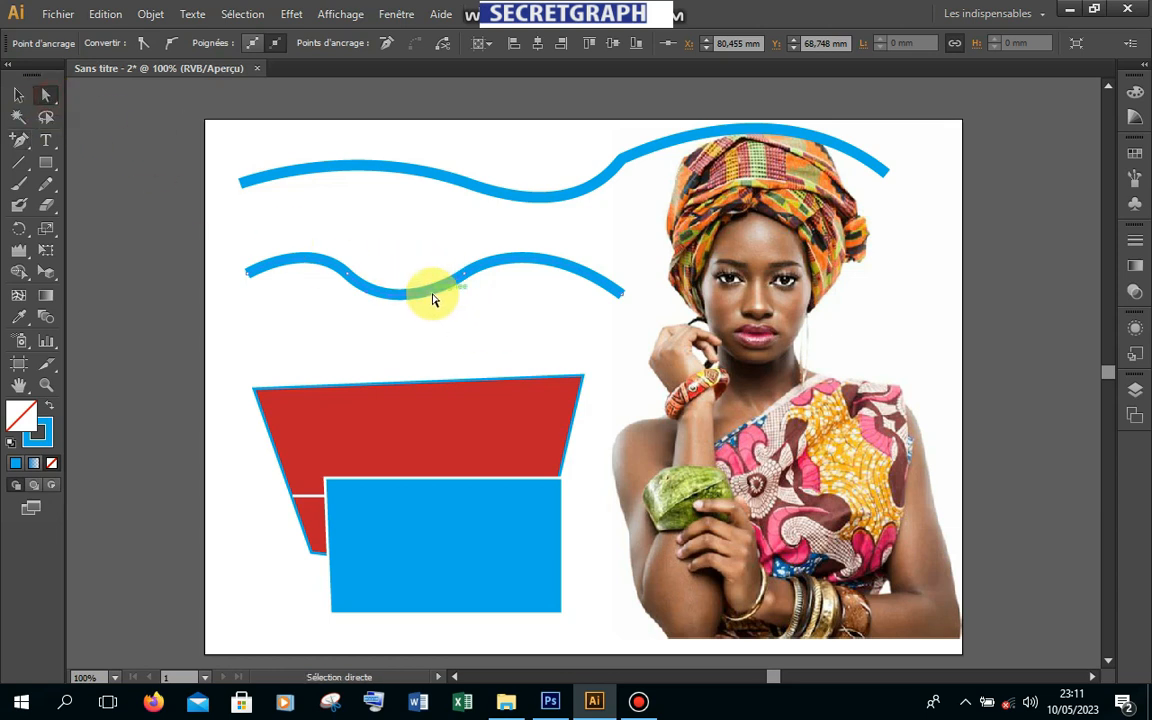
{"action": "left_click_drag", "start_coordinate": [437, 308], "coordinate": [440, 334]}
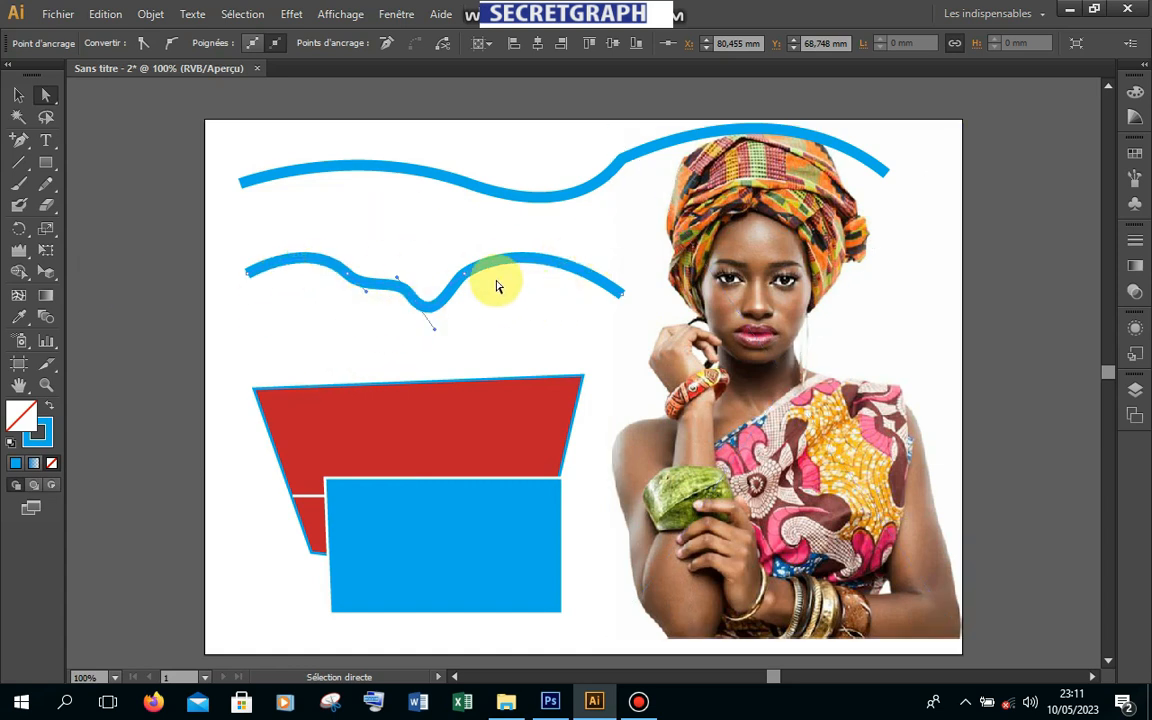
- Remove the added anchor point from the lower wavy path with the Delete Anchor Point tool
{"action": "left_click", "coordinate": [21, 148]}
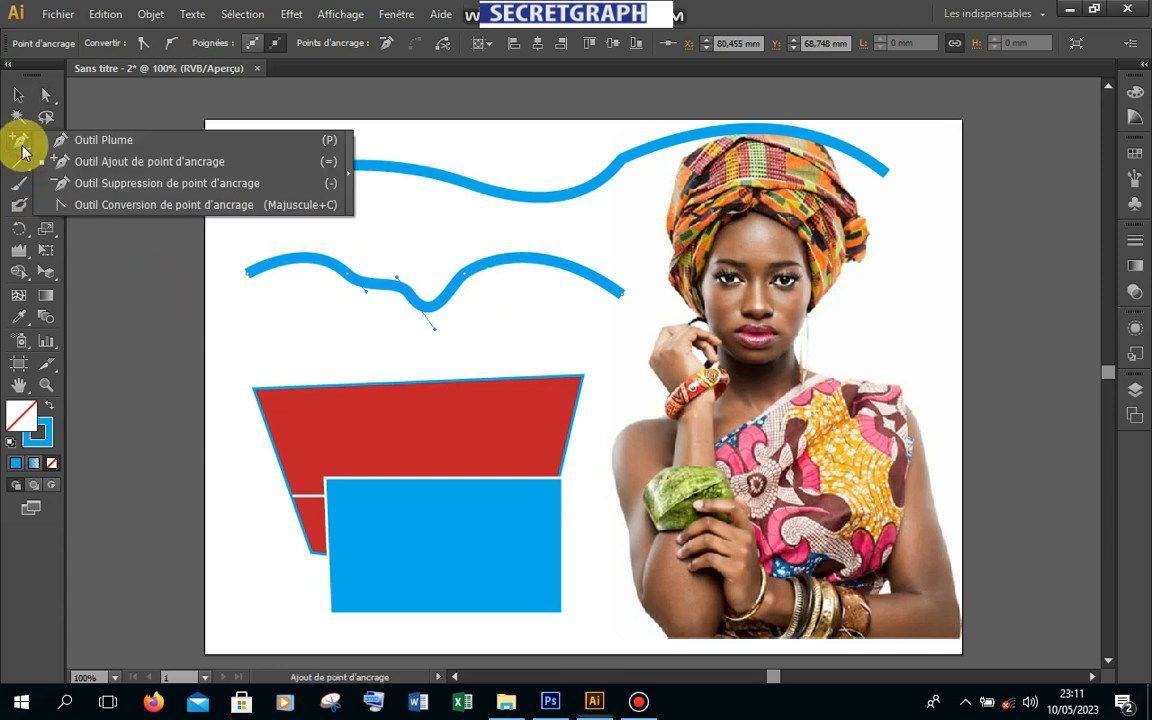
{"action": "left_click", "coordinate": [185, 185]}
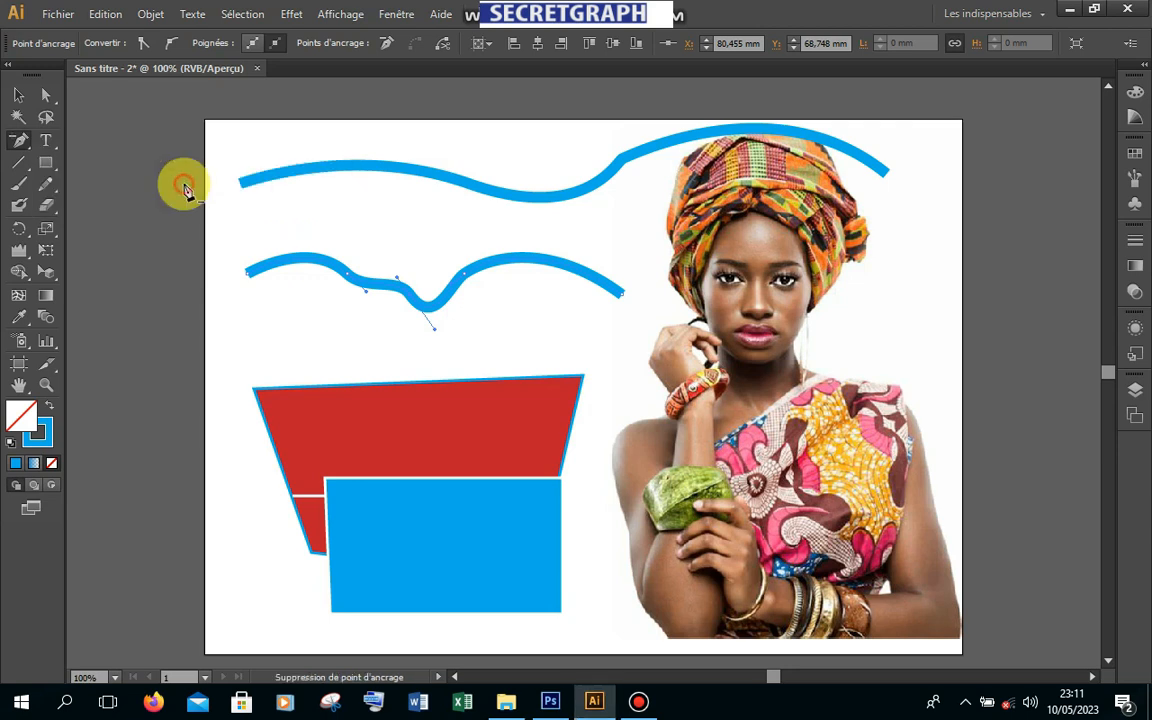
{"action": "left_click", "coordinate": [412, 302]}
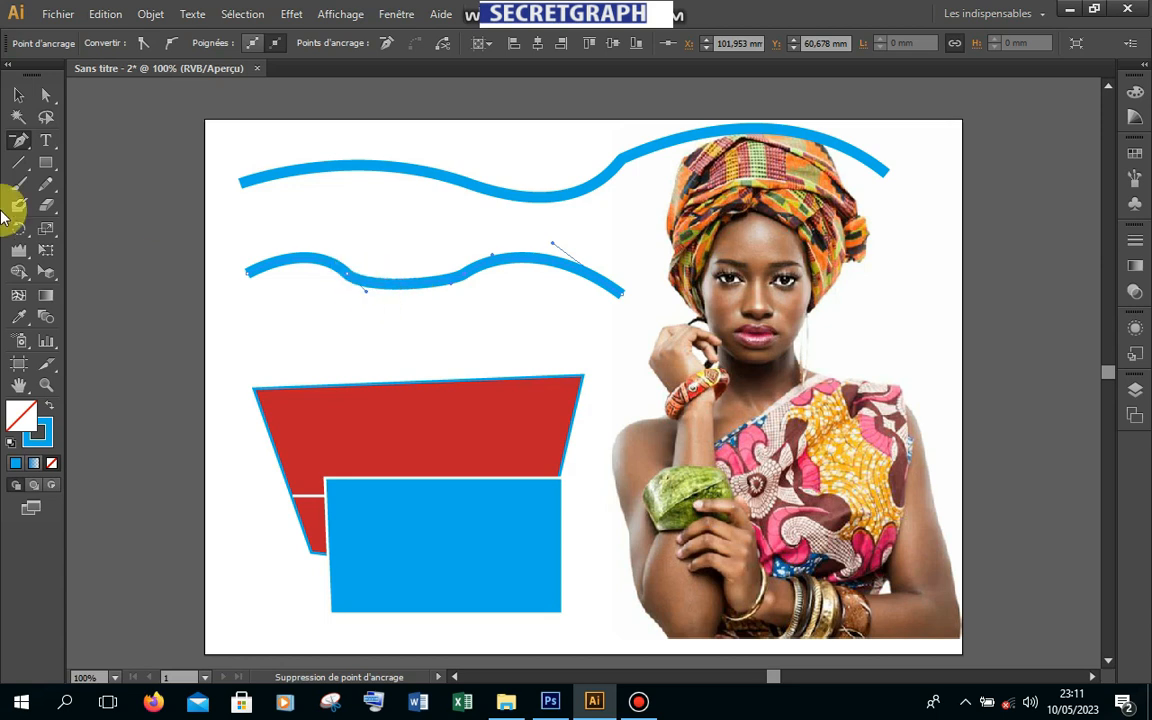
- Reshape the lower path's last segment into a tall arch reaching the upper path, using the Convert Anchor Point tool on its end point
{"action": "left_click", "coordinate": [25, 144]}
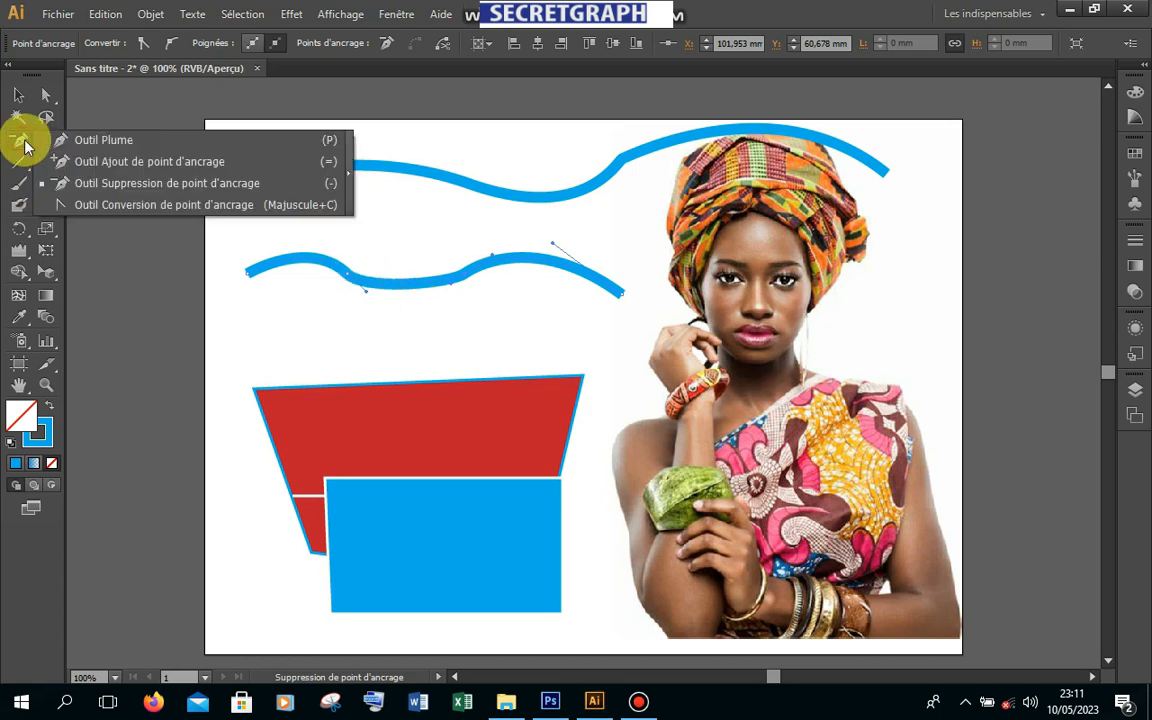
{"action": "left_click", "coordinate": [141, 212]}
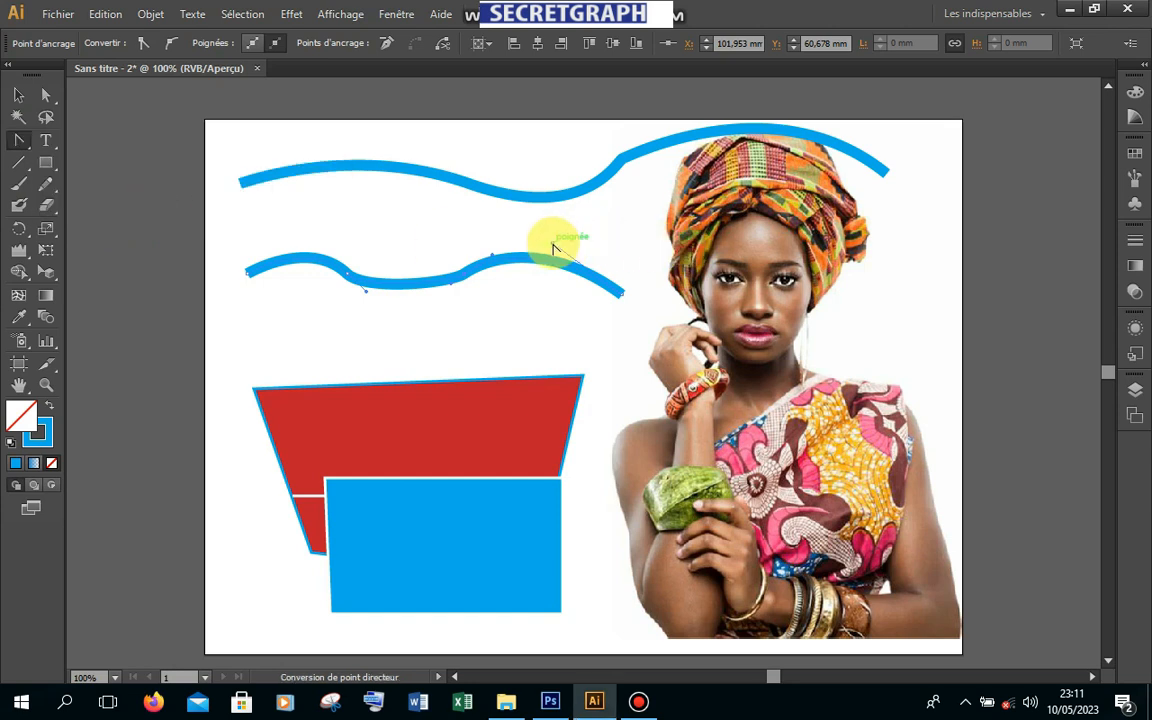
{"action": "left_click_drag", "start_coordinate": [555, 247], "coordinate": [668, 197]}
{"action": "left_click_drag", "start_coordinate": [628, 291], "coordinate": [610, 497]}
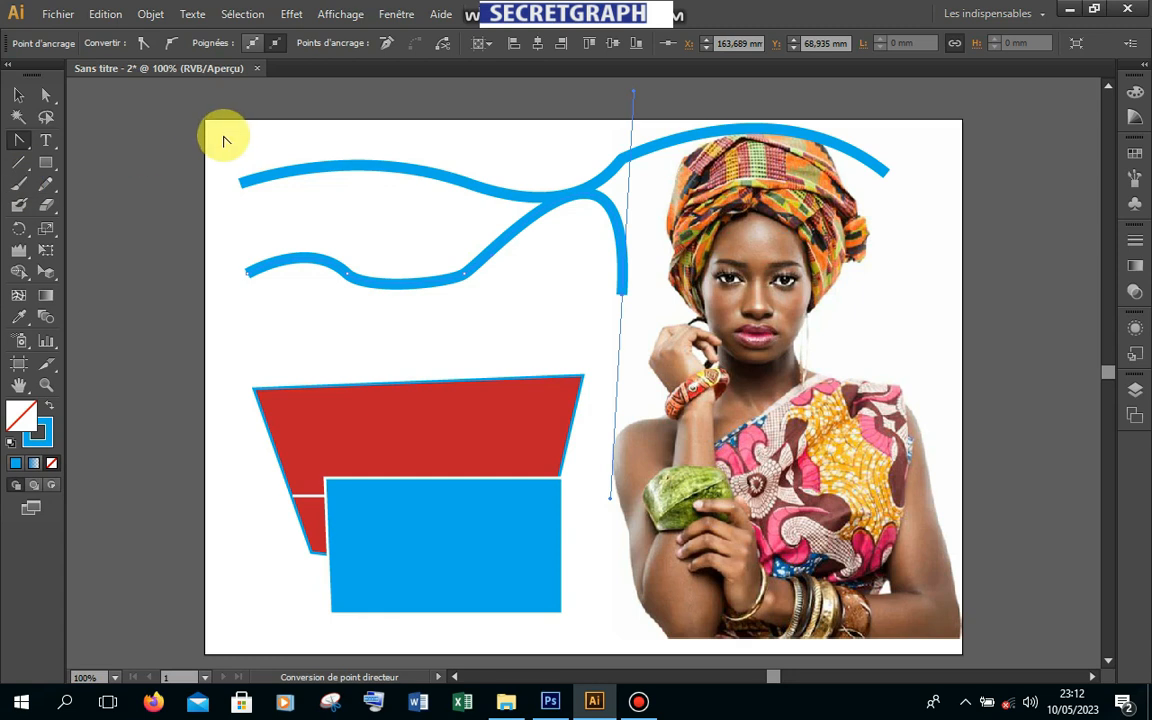
- Delete both wavy blue paths from the artboard
{"action": "left_click", "coordinate": [19, 94]}
{"action": "left_click", "coordinate": [458, 272]}
{"action": "left_click", "coordinate": [453, 178], "text": "shift"}
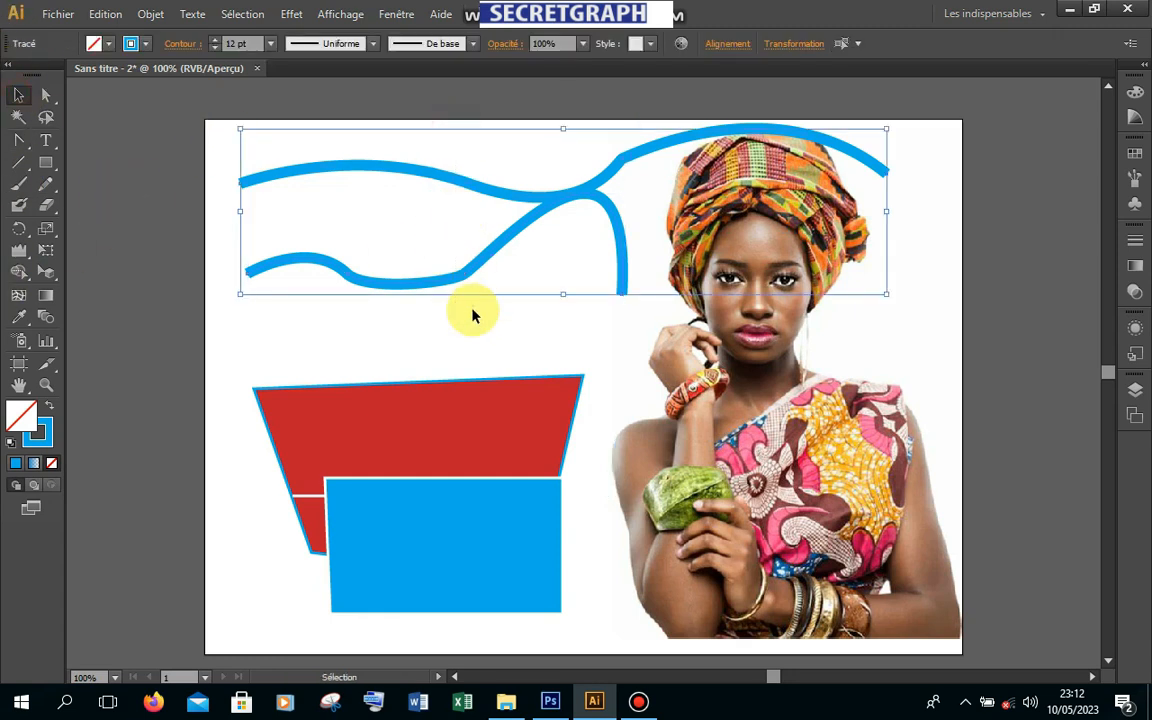
{"action": "key", "text": "Delete"}
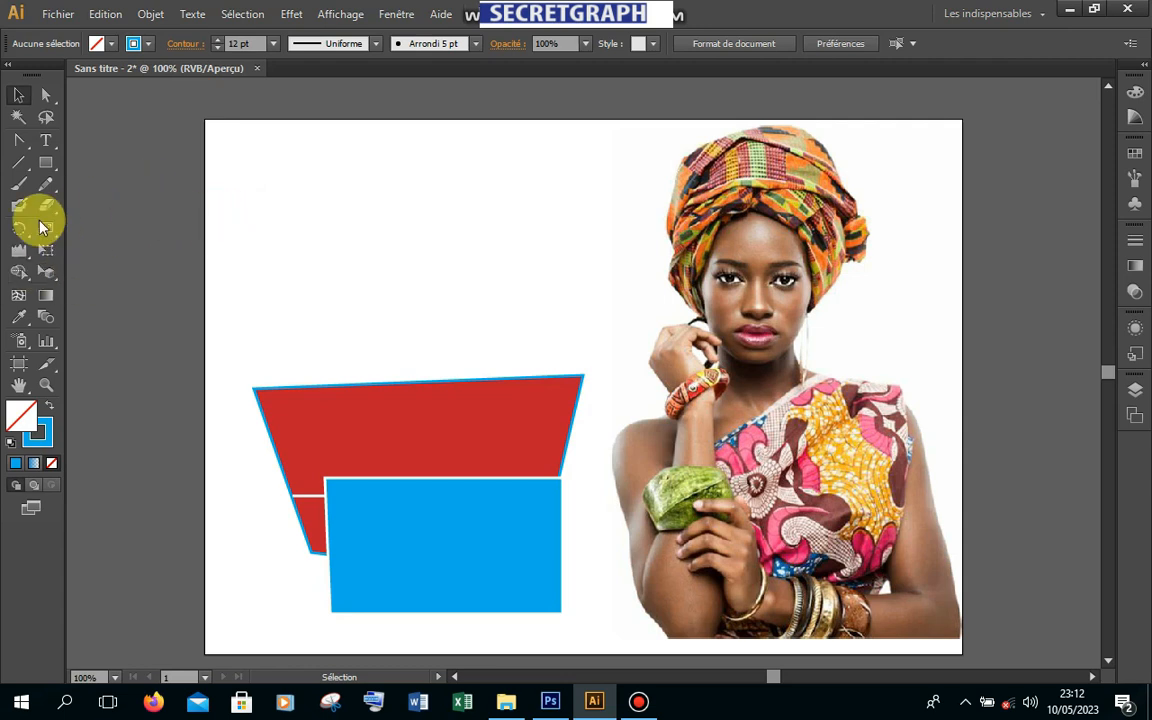
- Add the point text "rtrtrtytrtrrerrtryrtyyttyrfty" on the blank area above the red shape
{"action": "left_click", "coordinate": [45, 140]}
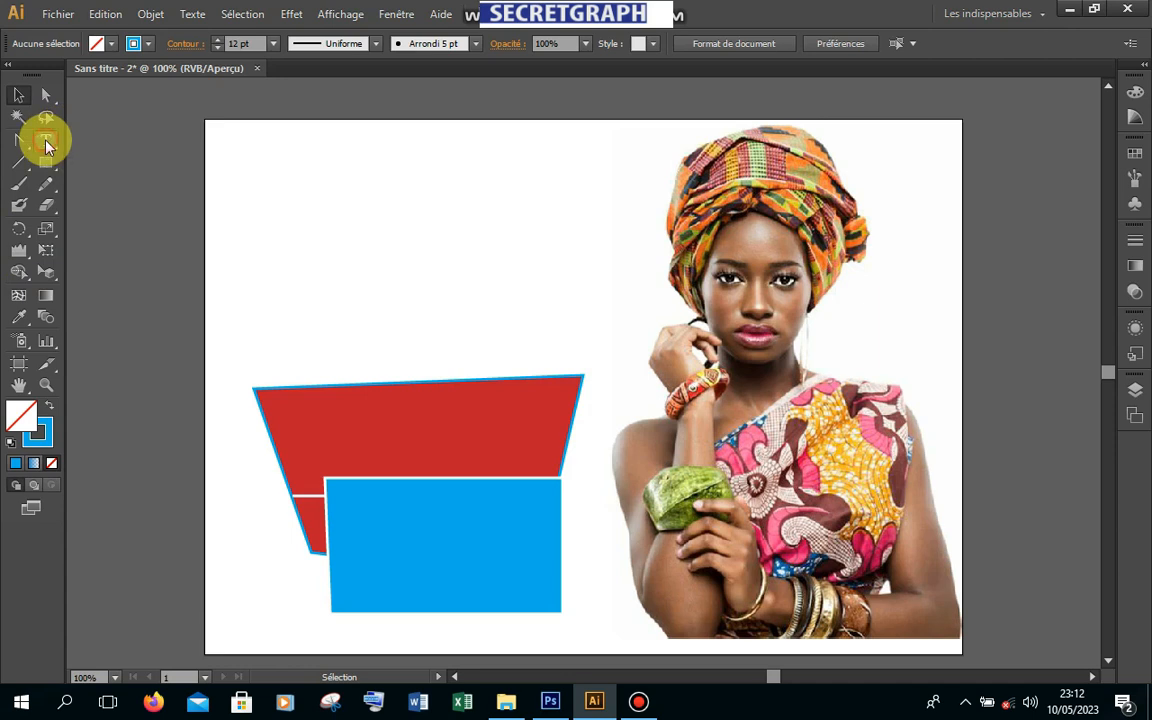
{"action": "left_click", "coordinate": [326, 214]}
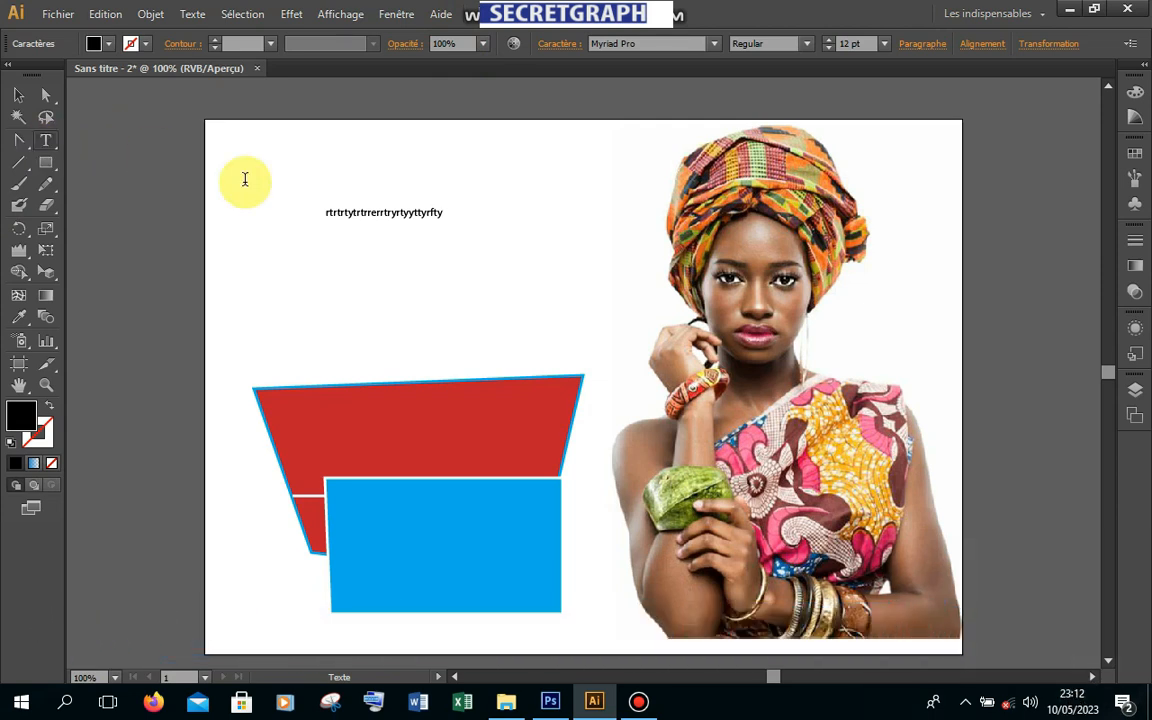
- Try to place area text on blank parts of the artboard around the existing text line
{"action": "left_click", "coordinate": [47, 141]}
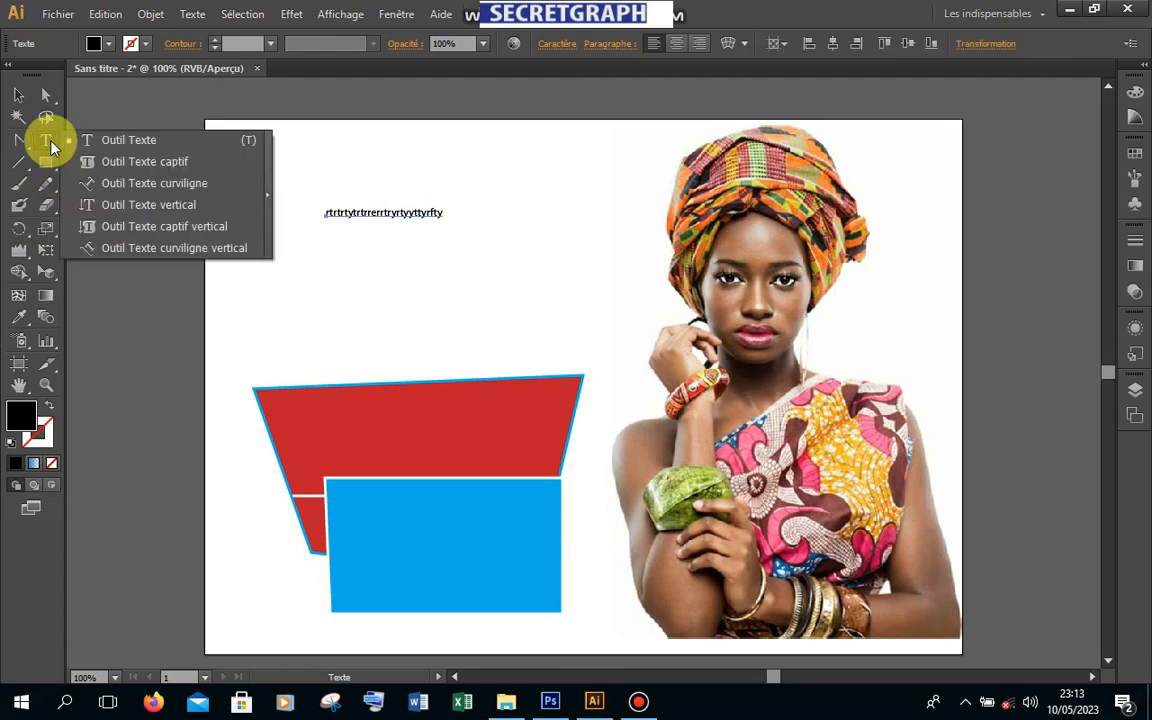
{"action": "left_click", "coordinate": [130, 164]}
{"action": "left_click", "coordinate": [280, 266]}
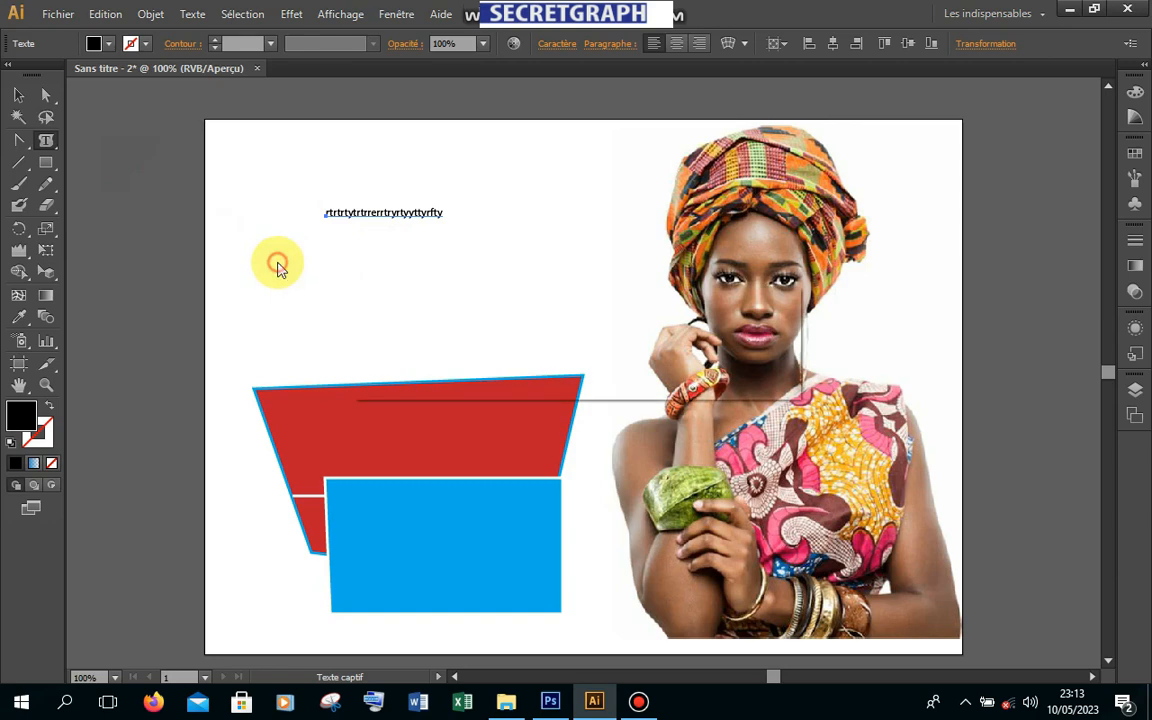
{"action": "left_click", "coordinate": [725, 375]}
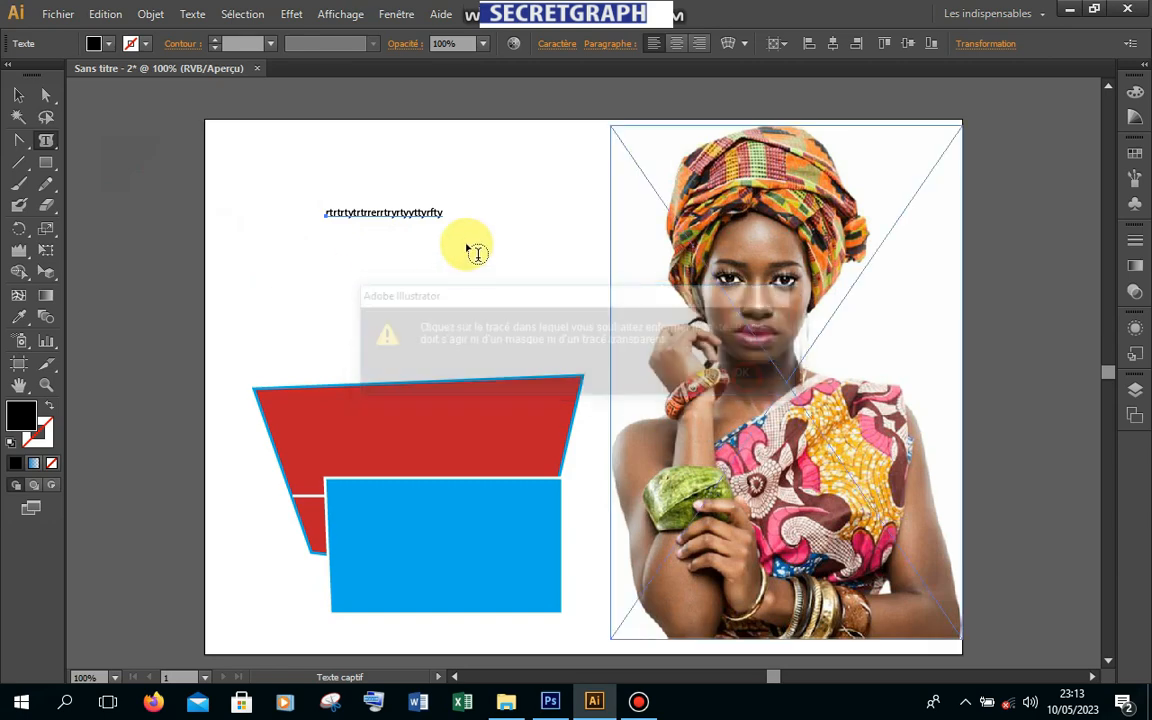
{"action": "left_click", "coordinate": [470, 190]}
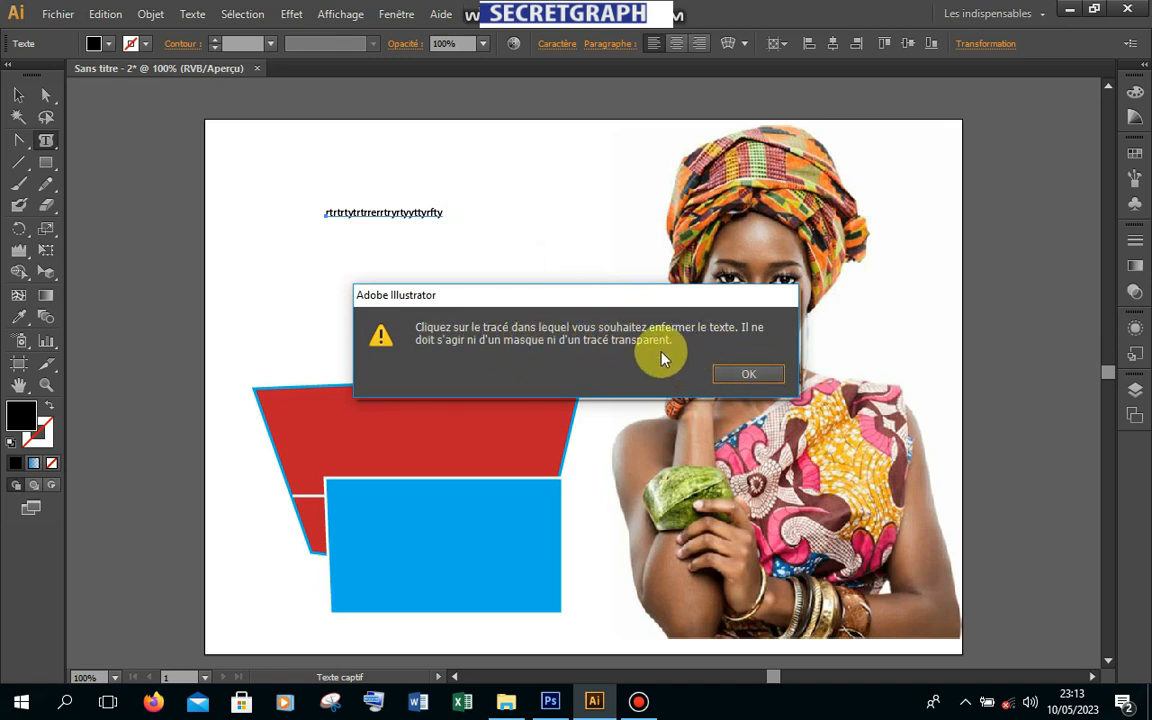
{"action": "left_click", "coordinate": [748, 372]}
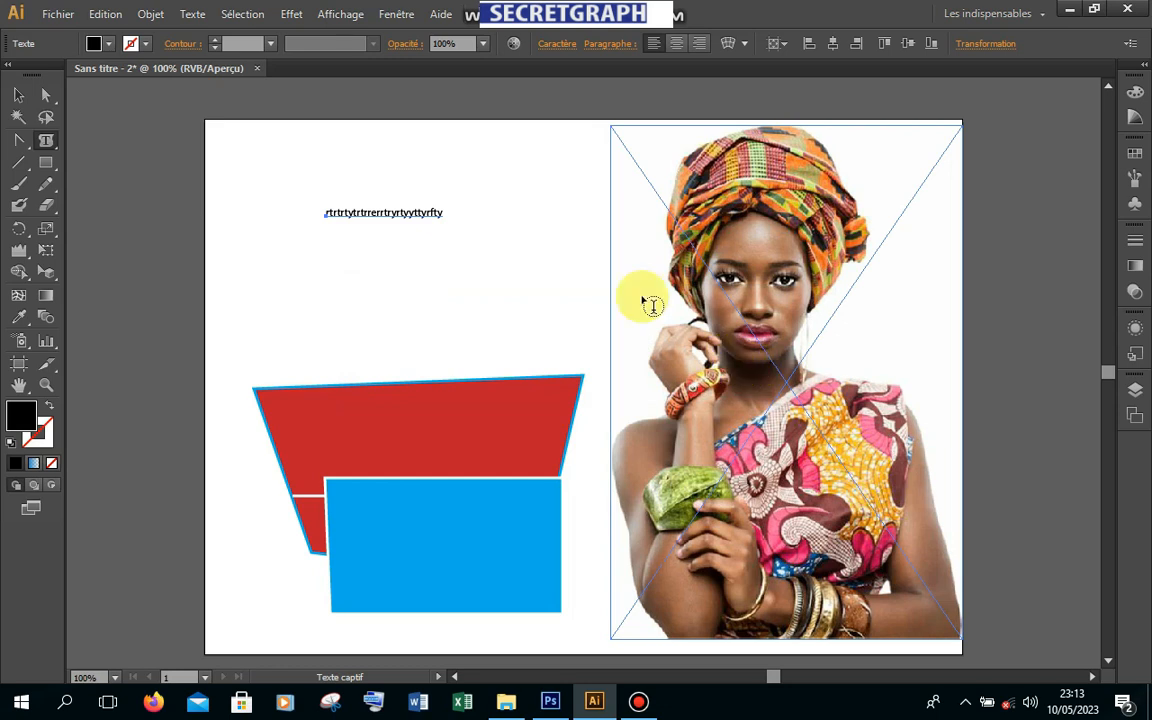
- Draw a closed leaf-like shape about 123 by 56 mm with the Pen tool, between the text line and the red shape
{"action": "left_click", "coordinate": [22, 141]}
{"action": "left_click_drag", "start_coordinate": [22, 141], "coordinate": [60, 136]}
{"action": "left_click_drag", "start_coordinate": [561, 316], "coordinate": [633, 458]}
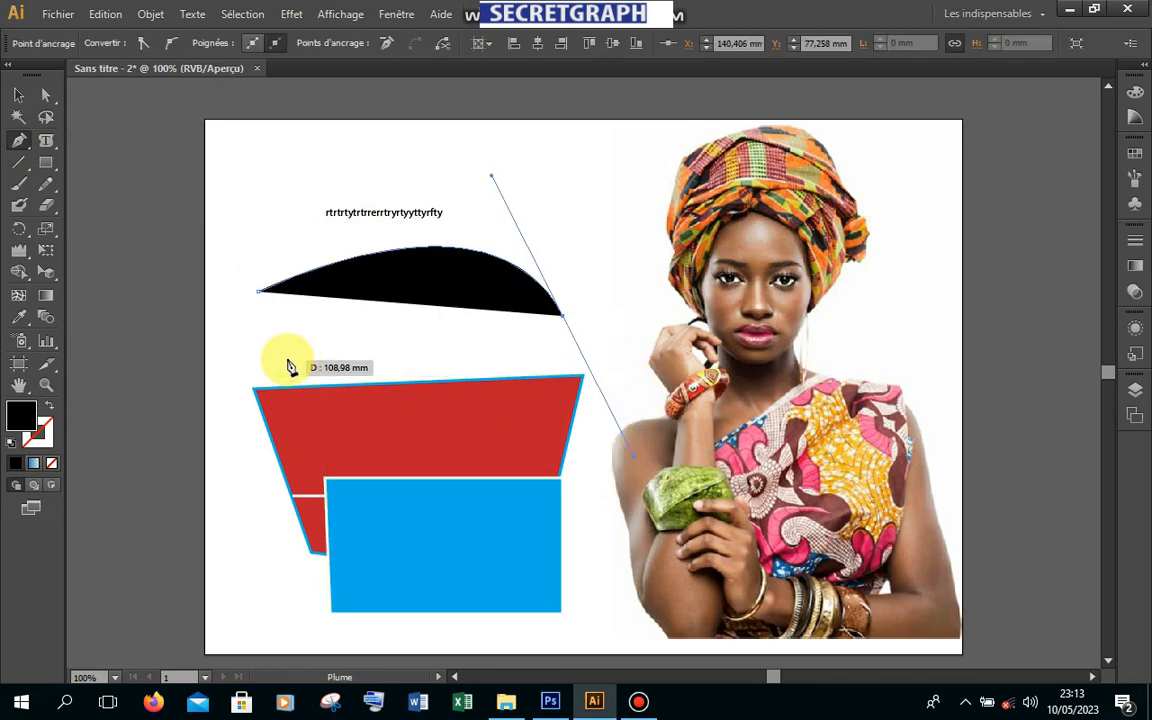
{"action": "left_click_drag", "start_coordinate": [256, 291], "coordinate": [198, 224]}
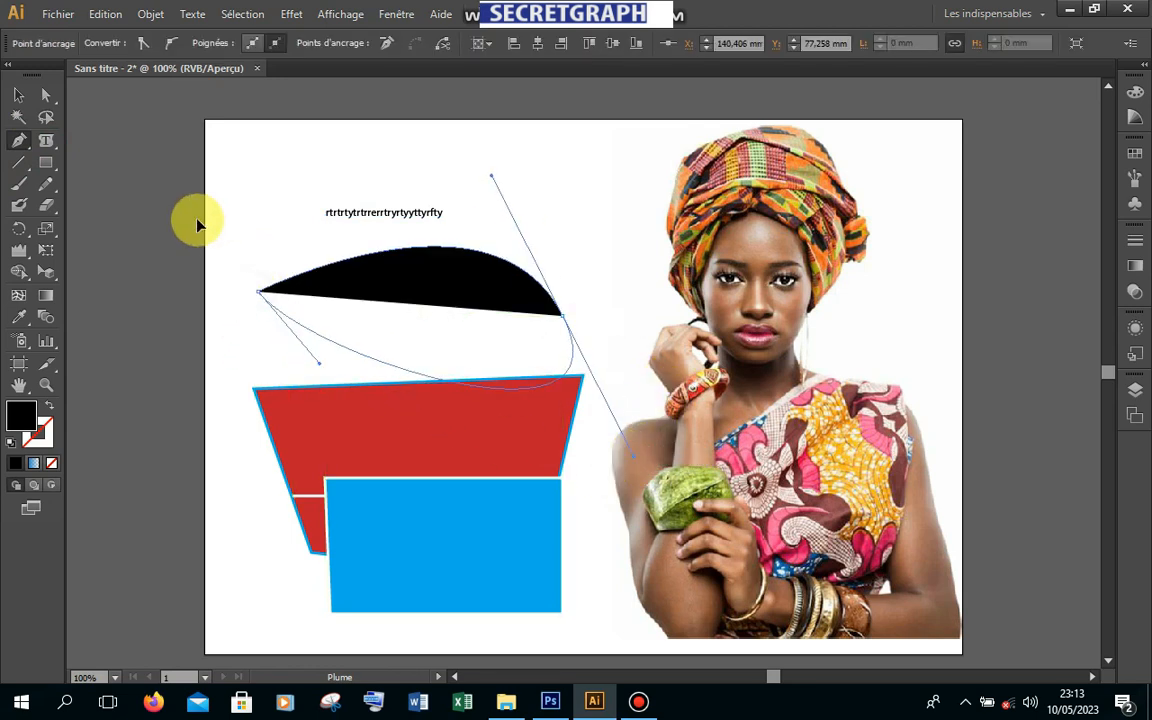
- Convert the black leaf shape into an area text container and fill six lines with filler text beginning "drdrt"
{"action": "left_click", "coordinate": [46, 137]}
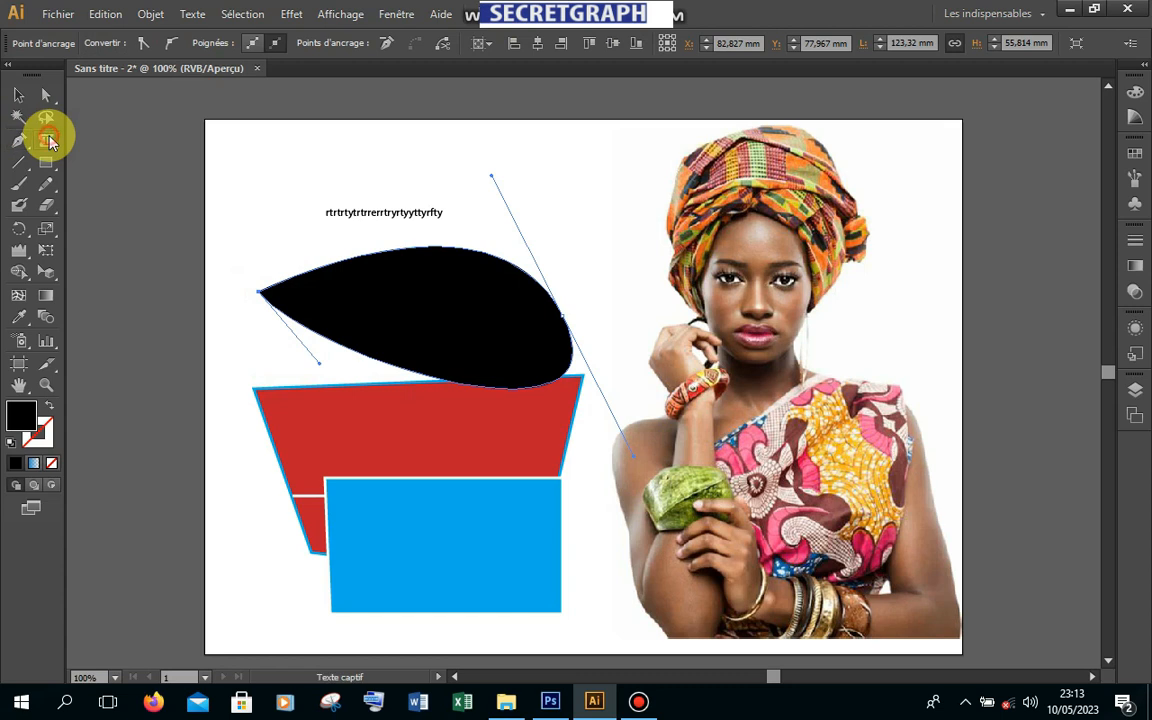
{"action": "left_click", "coordinate": [346, 254]}
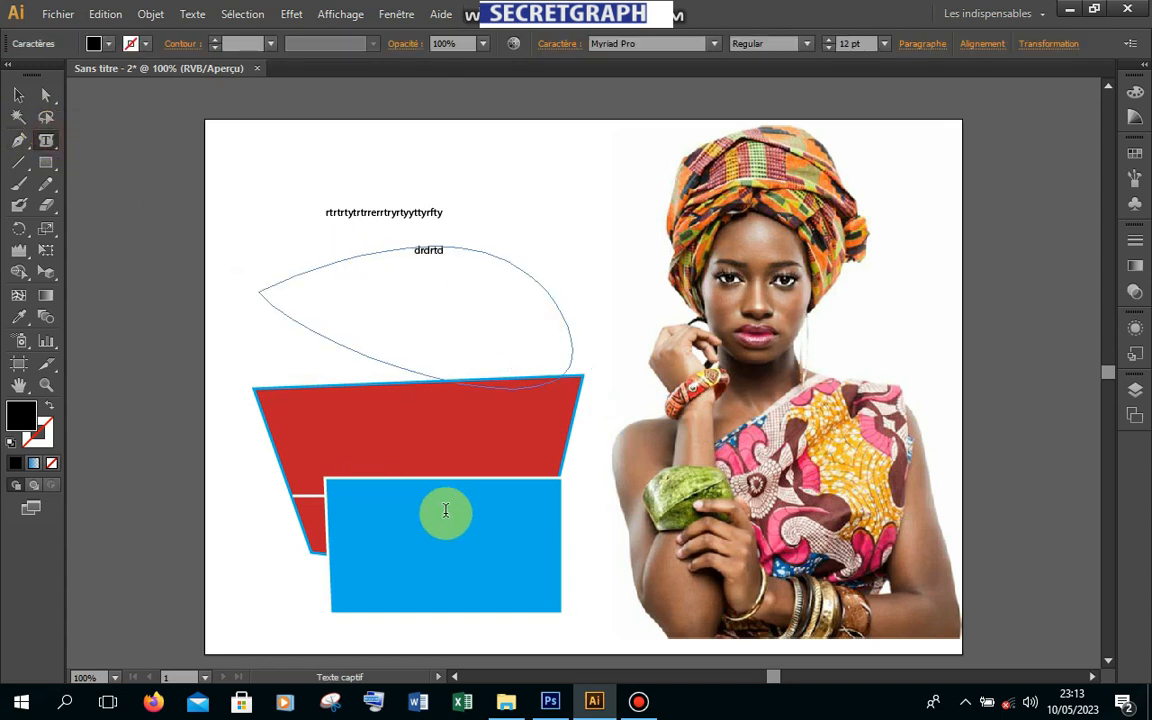
{"action": "type", "text": "drdrt- drtdytdftydftyiuyuiy"}
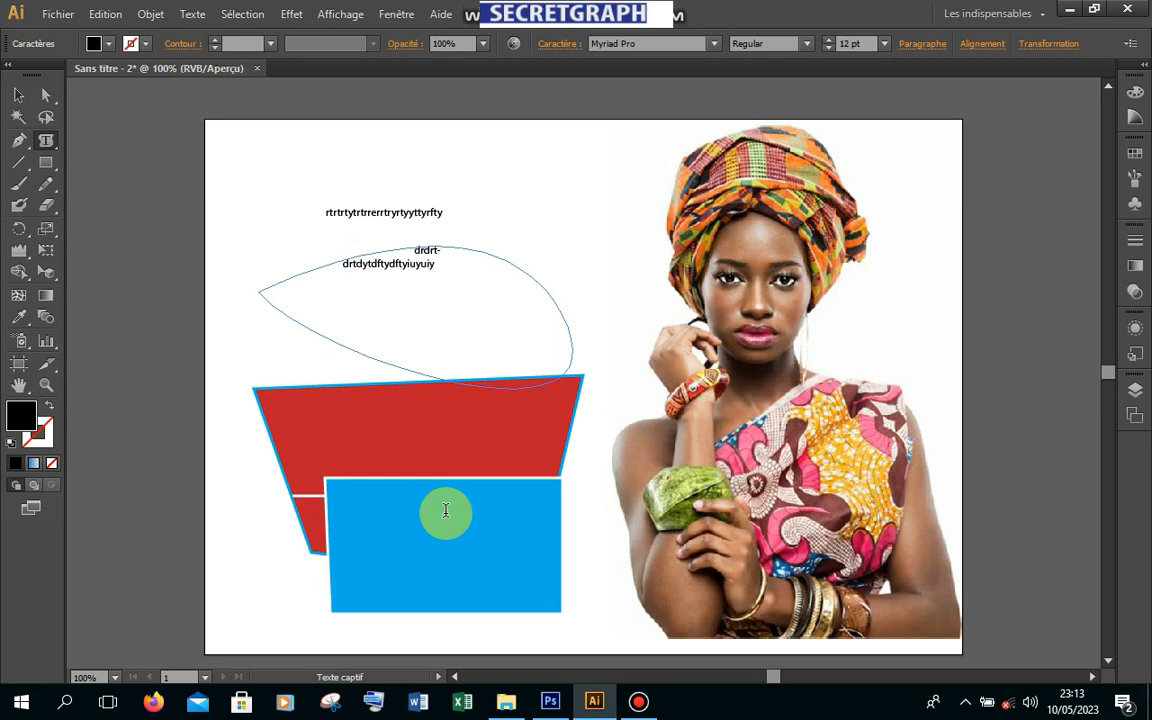
{"action": "type", "text": "iuyu- tiuyiyiyiutyuytr"}
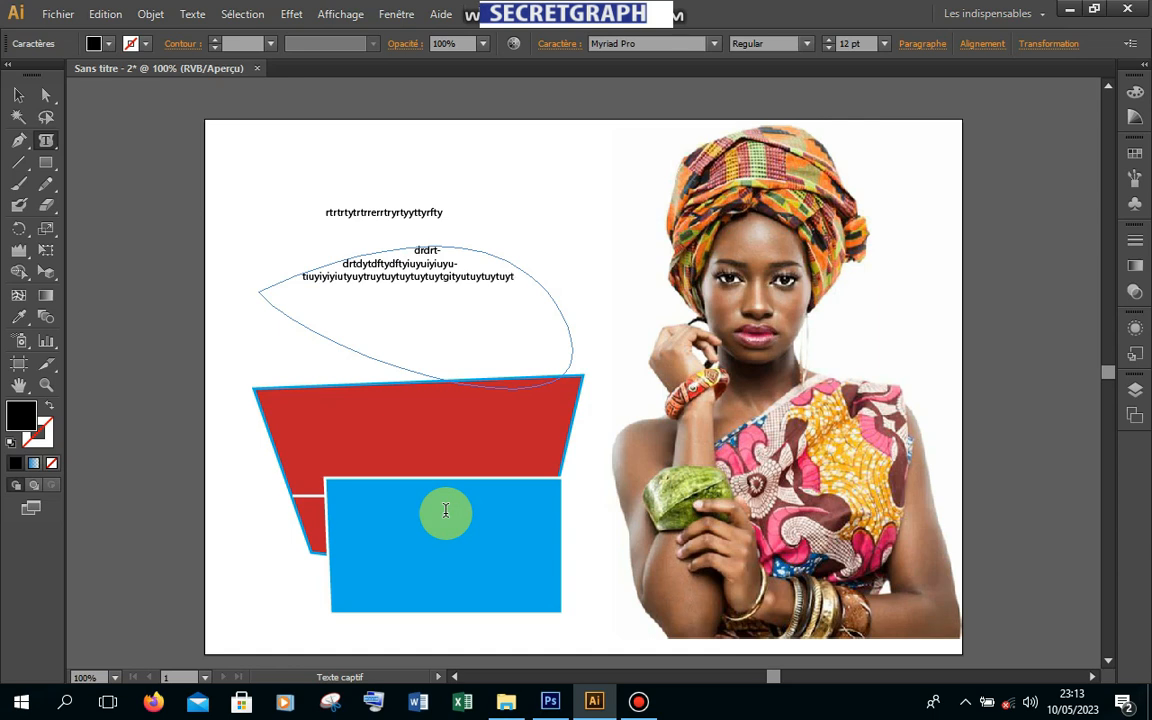
{"action": "type", "text": "uytuytuytuyt"}
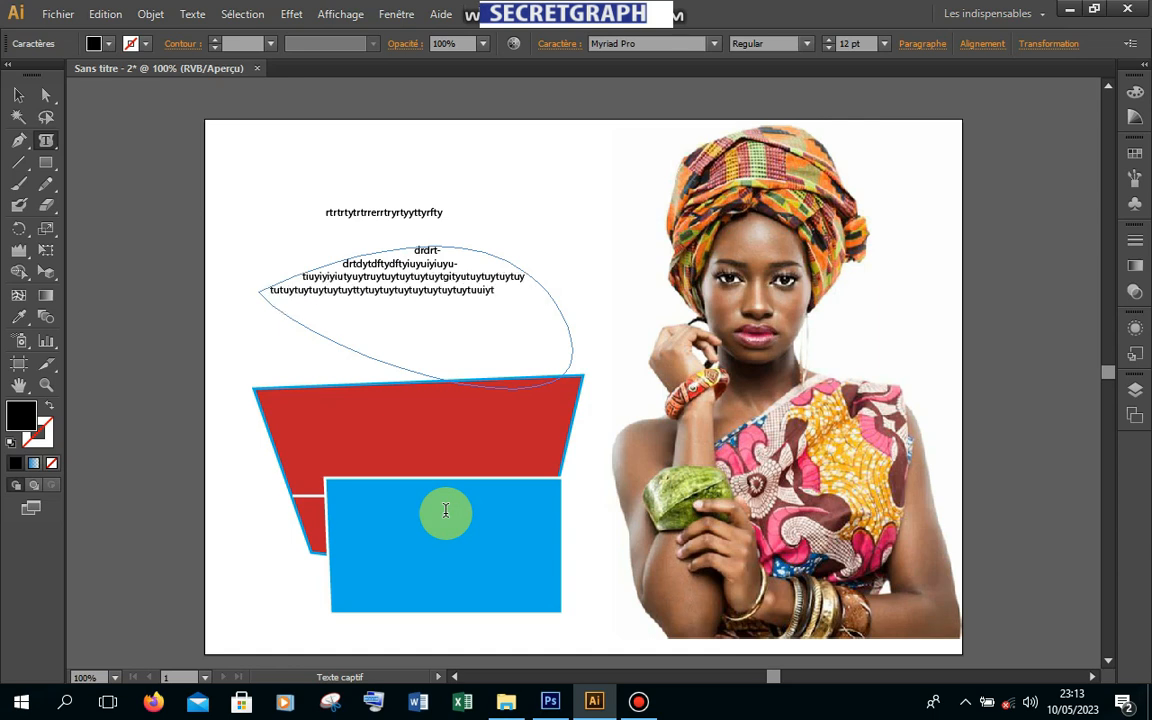
{"action": "type", "text": "uytgityututyuytuytuy t"}
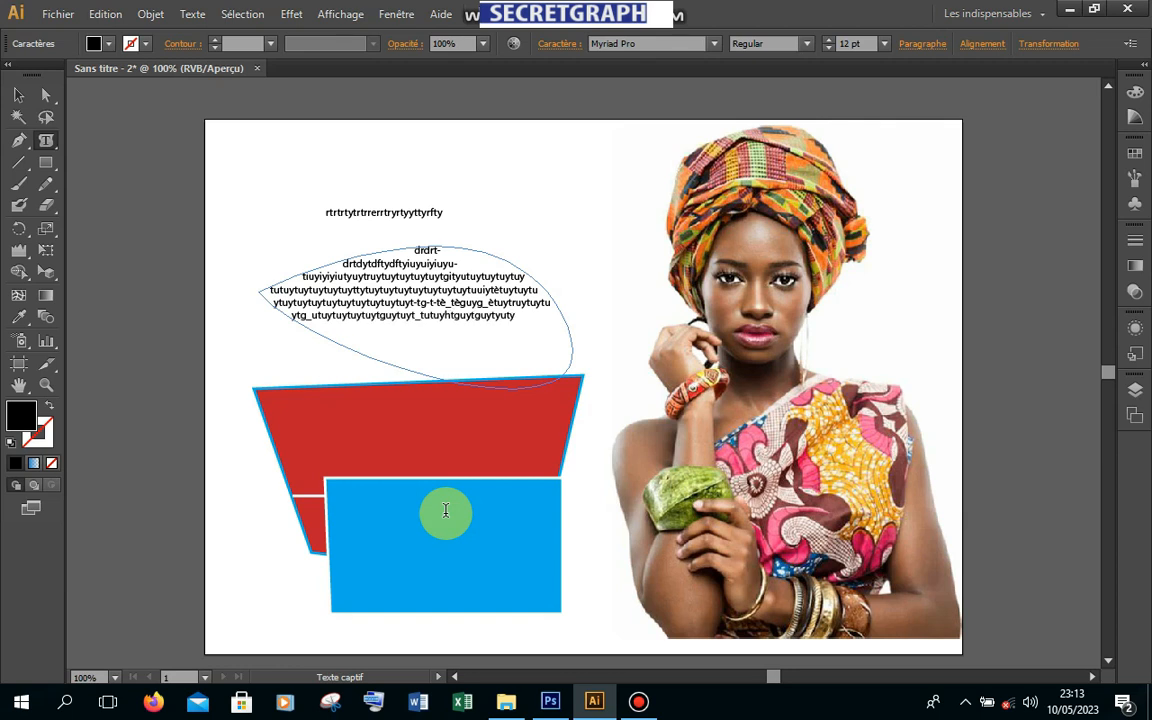
- Try to place path text on the leaf-shaped text area and on a blank spot of the artboard
{"action": "left_click", "coordinate": [47, 141]}
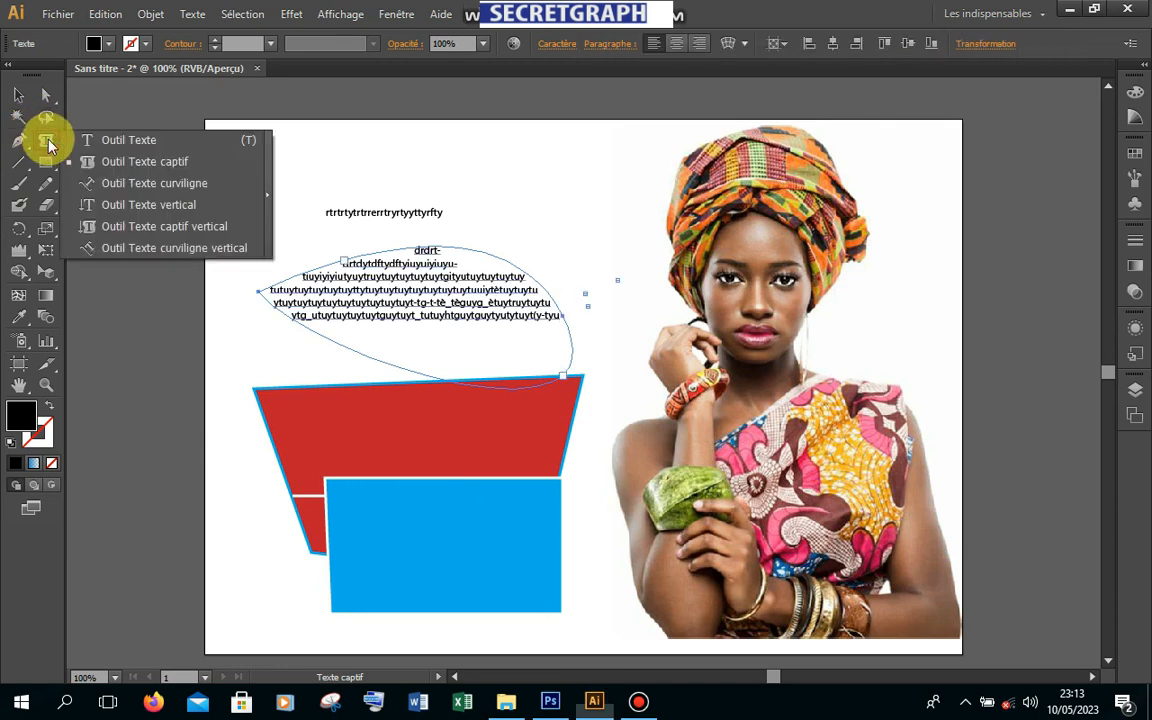
{"action": "left_click", "coordinate": [80, 184]}
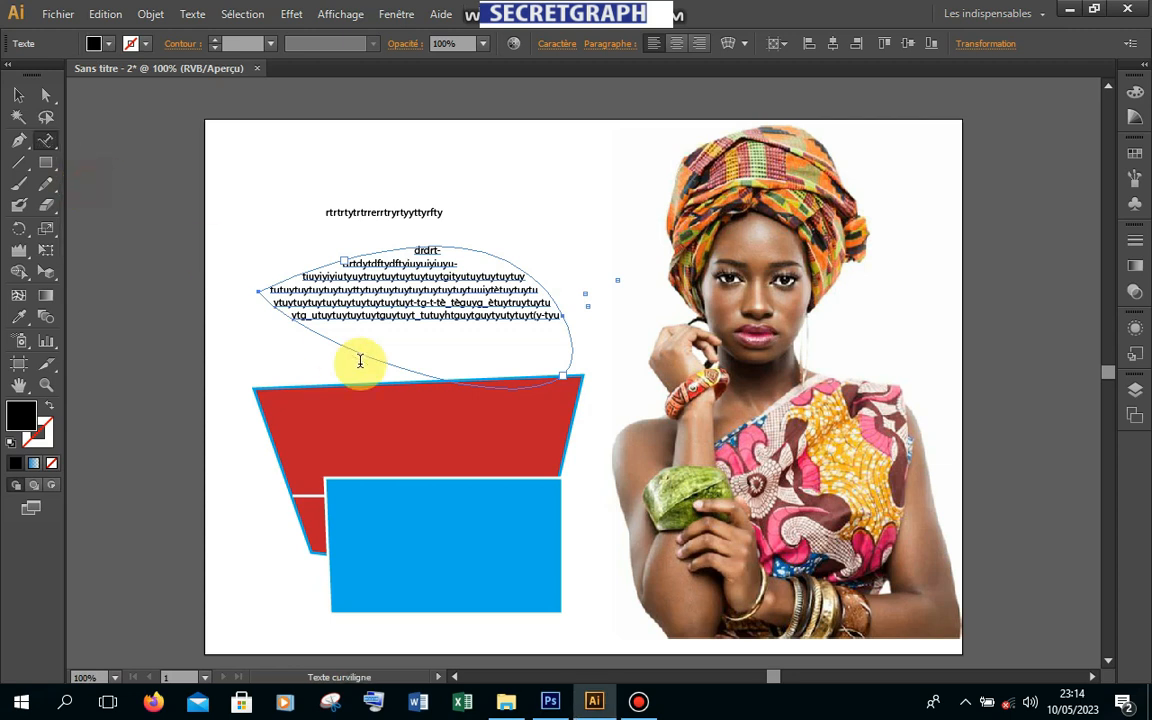
{"action": "left_click", "coordinate": [342, 341]}
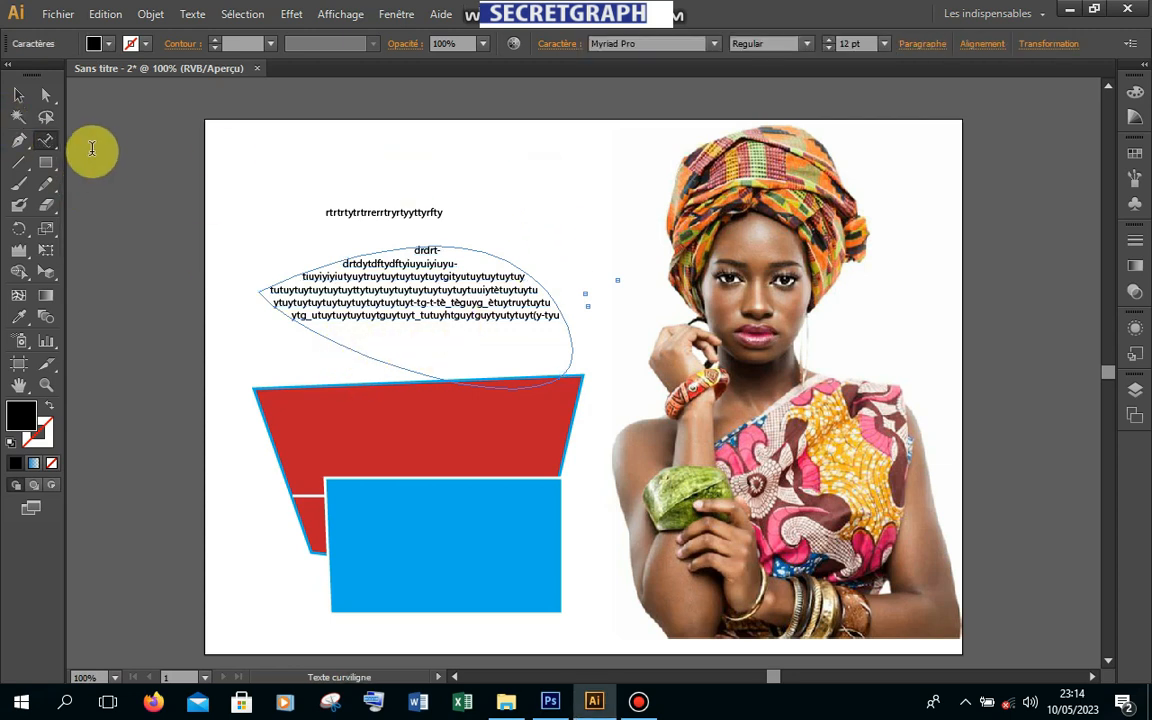
{"action": "left_click_drag", "start_coordinate": [50, 146], "coordinate": [110, 180]}
{"action": "left_click", "coordinate": [522, 170]}
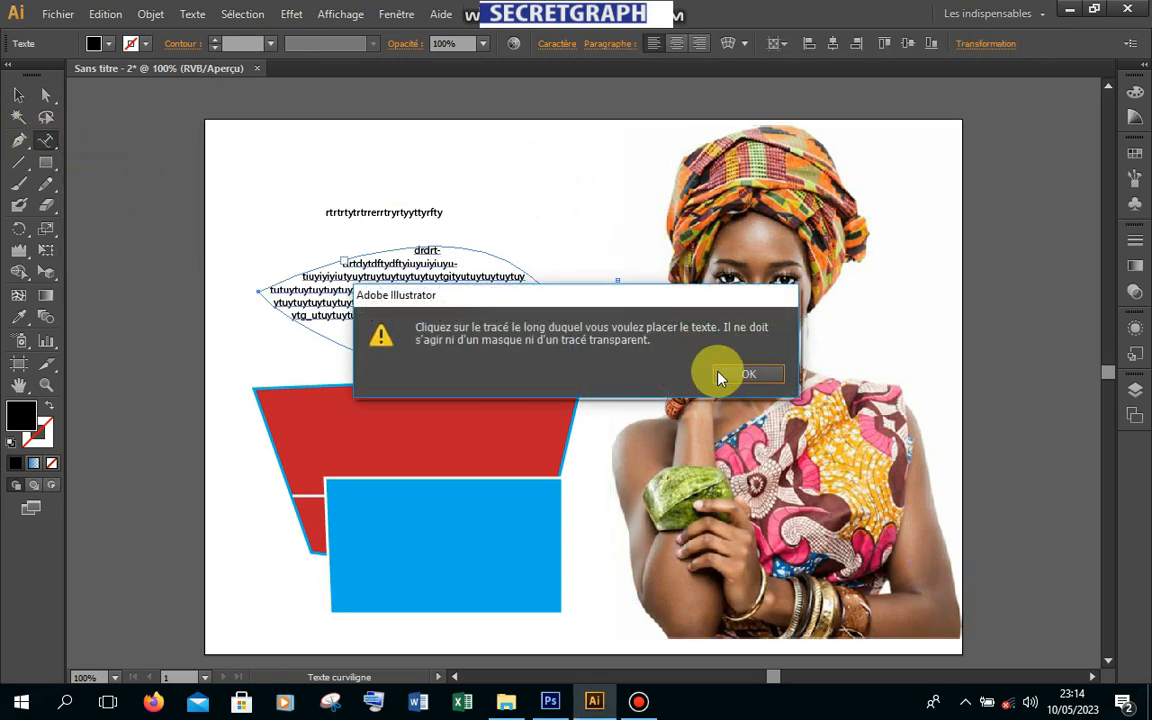
{"action": "left_click", "coordinate": [752, 376]}
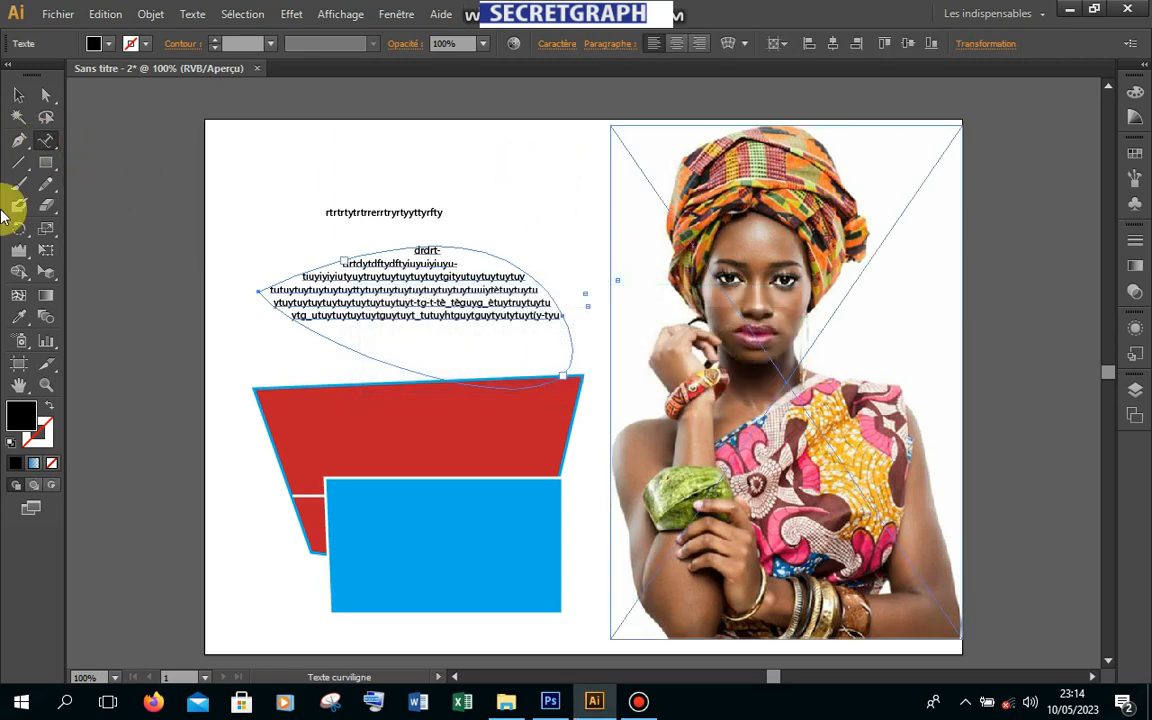
- Draw an open curved arc with the Pen tool between the point text line and the woman's headwrap
{"action": "left_click", "coordinate": [19, 141]}
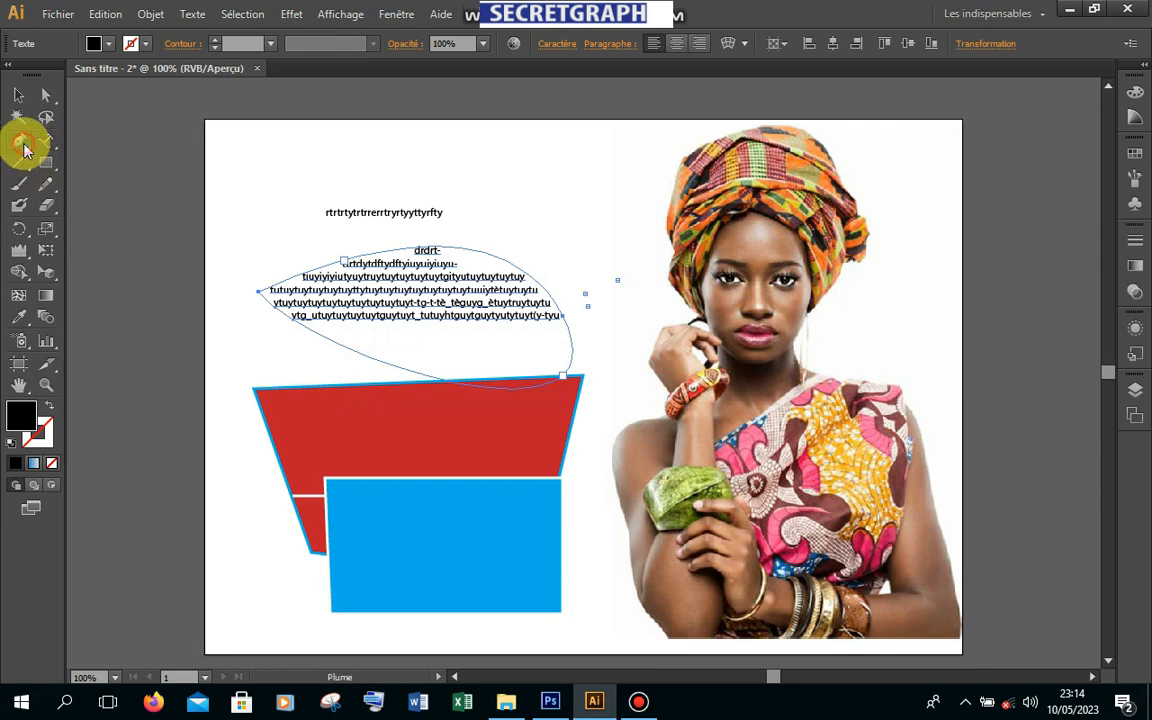
{"action": "left_click", "coordinate": [527, 190]}
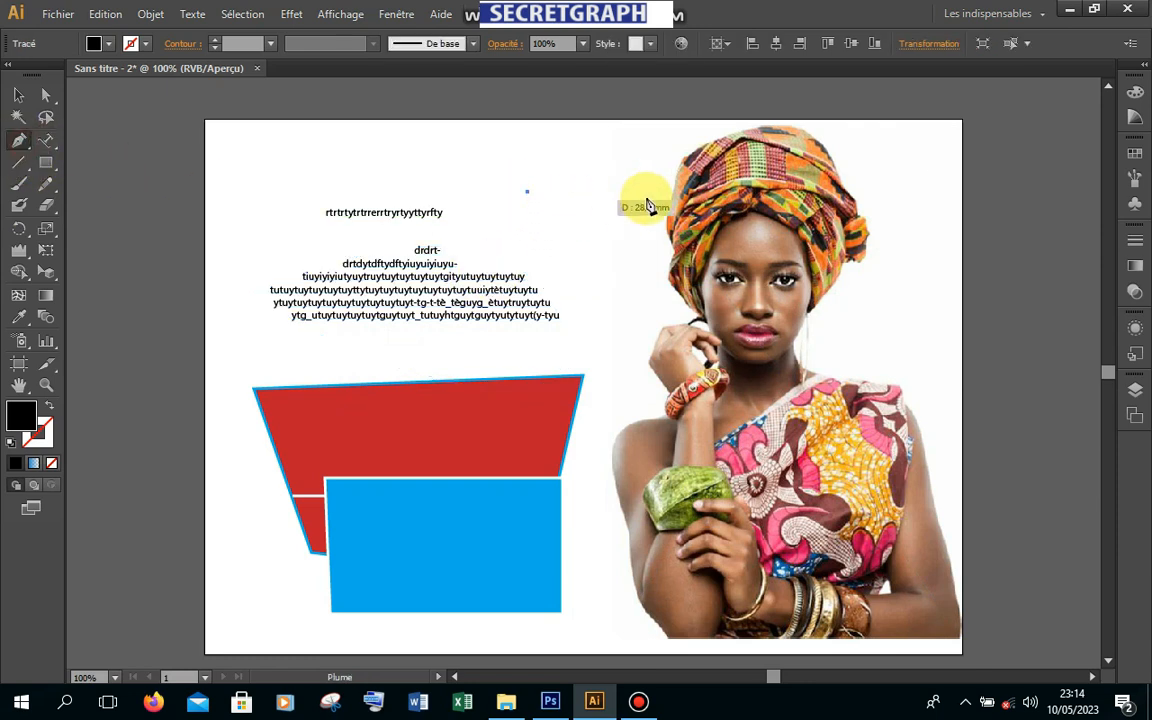
{"action": "left_click_drag", "start_coordinate": [651, 199], "coordinate": [715, 292]}
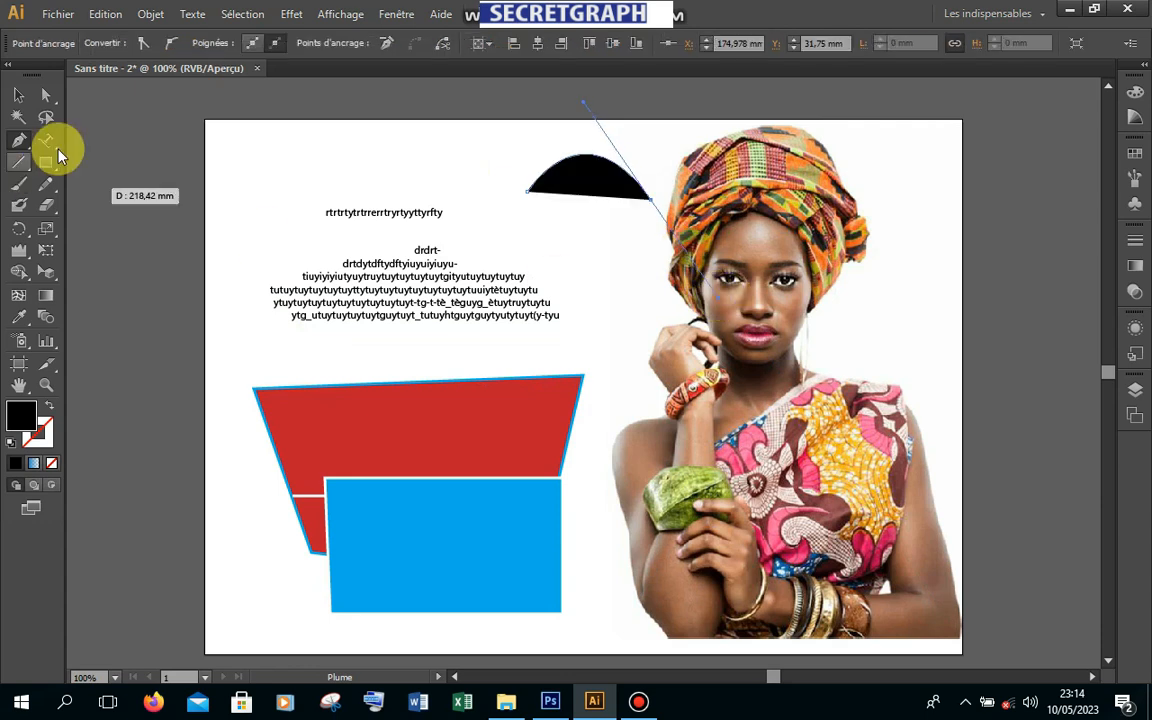
- Add path text along the small arc, with filler characters beginning "rtete(ter(re(-r(-ry(rty"
{"action": "left_click", "coordinate": [48, 142]}
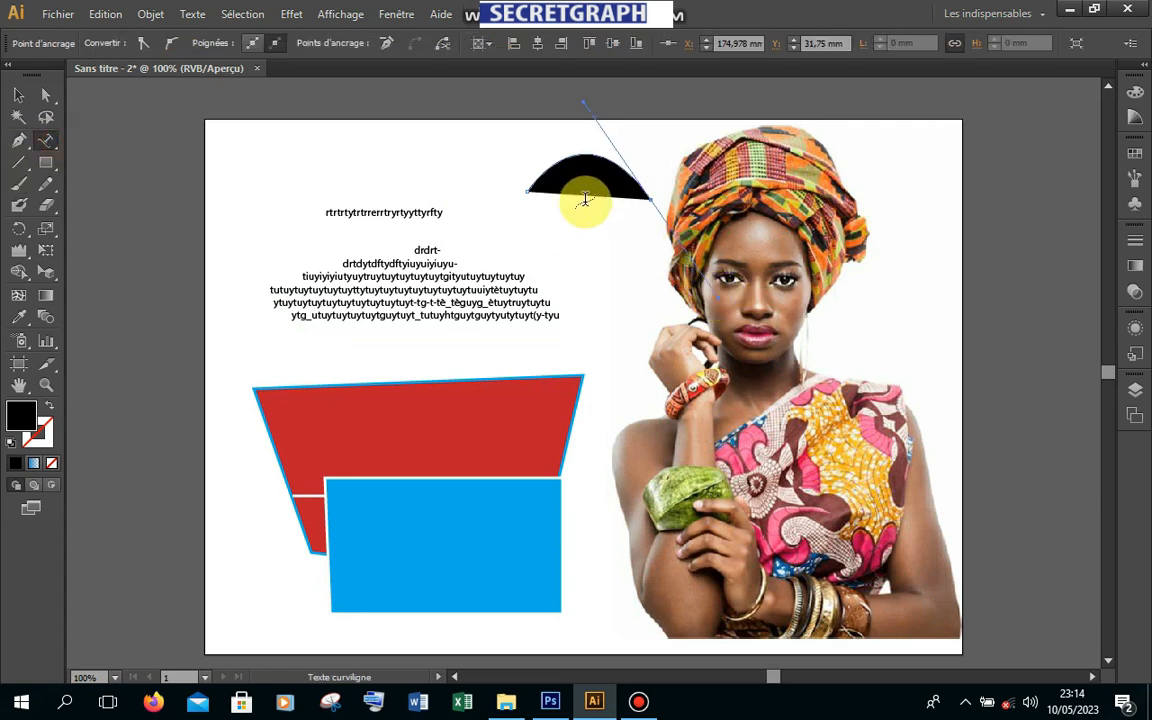
{"action": "left_click", "coordinate": [535, 181]}
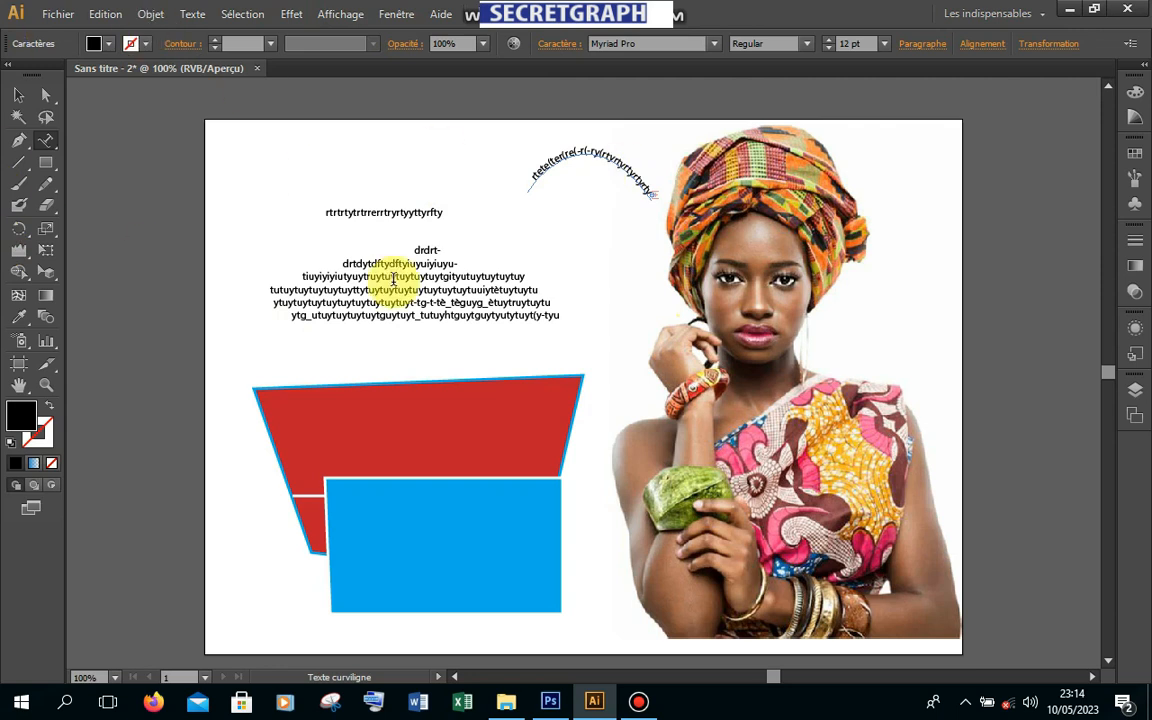
{"action": "left_click", "coordinate": [53, 139]}
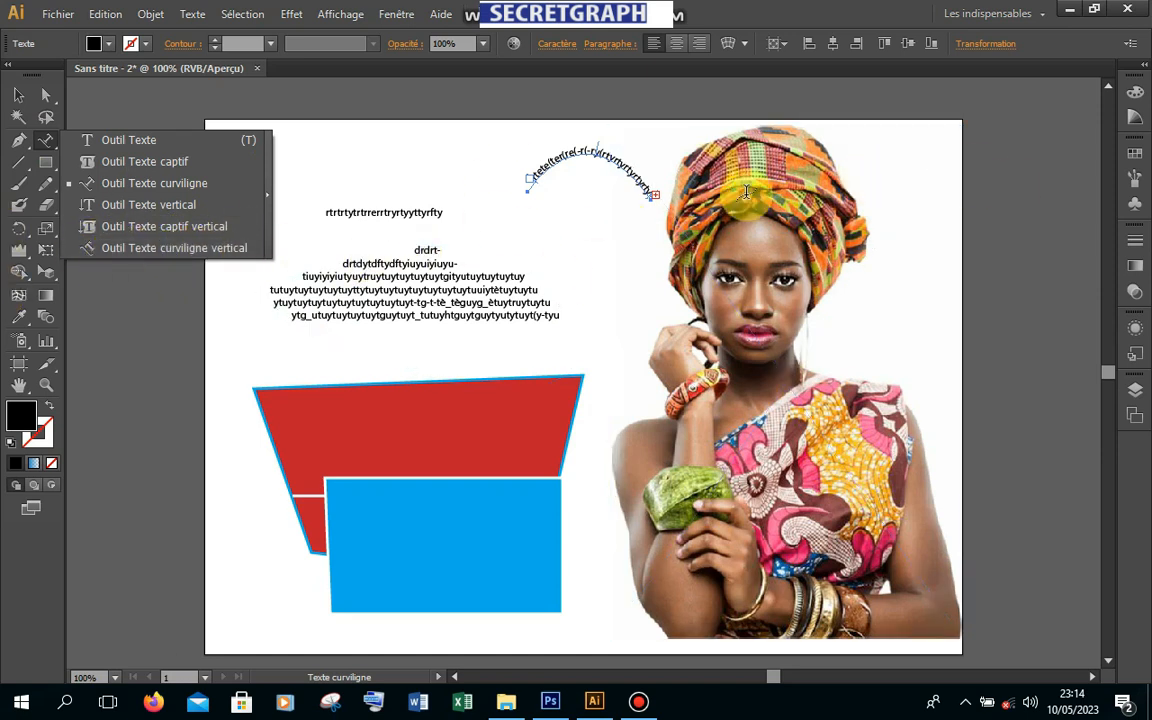
{"action": "left_click", "coordinate": [41, 142]}
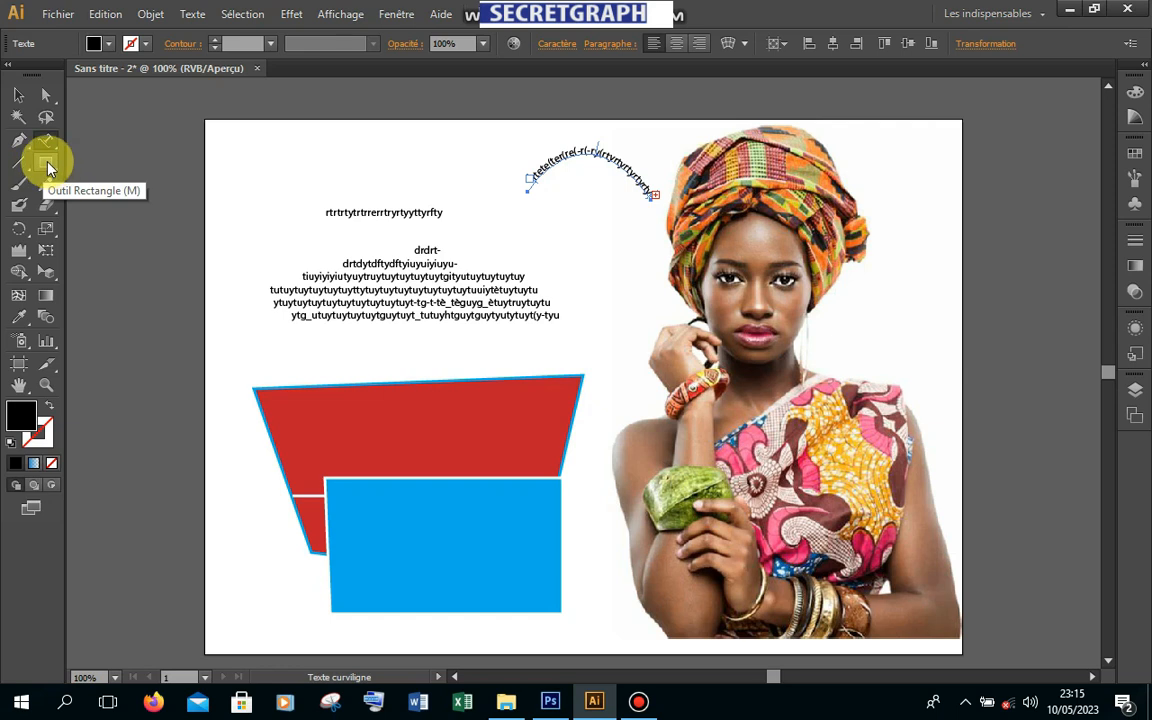
- Give the path text an orange fill and a 1 pt black stroke
{"action": "left_click", "coordinate": [45, 163]}
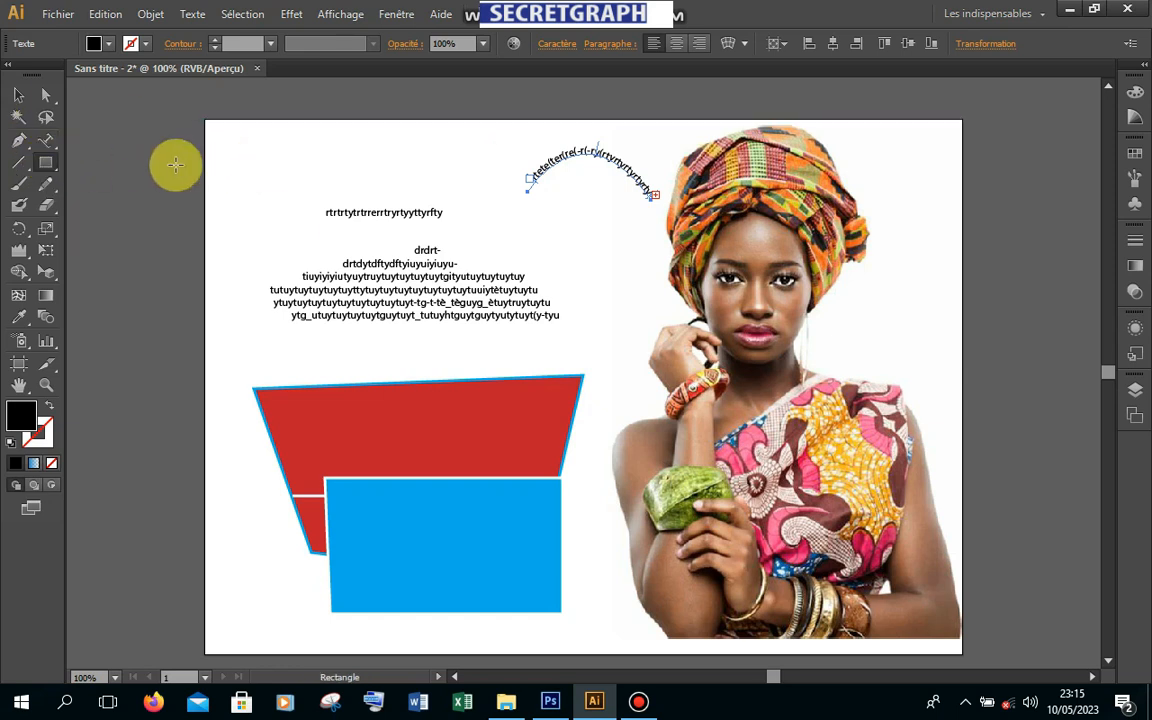
{"action": "left_click", "coordinate": [109, 43]}
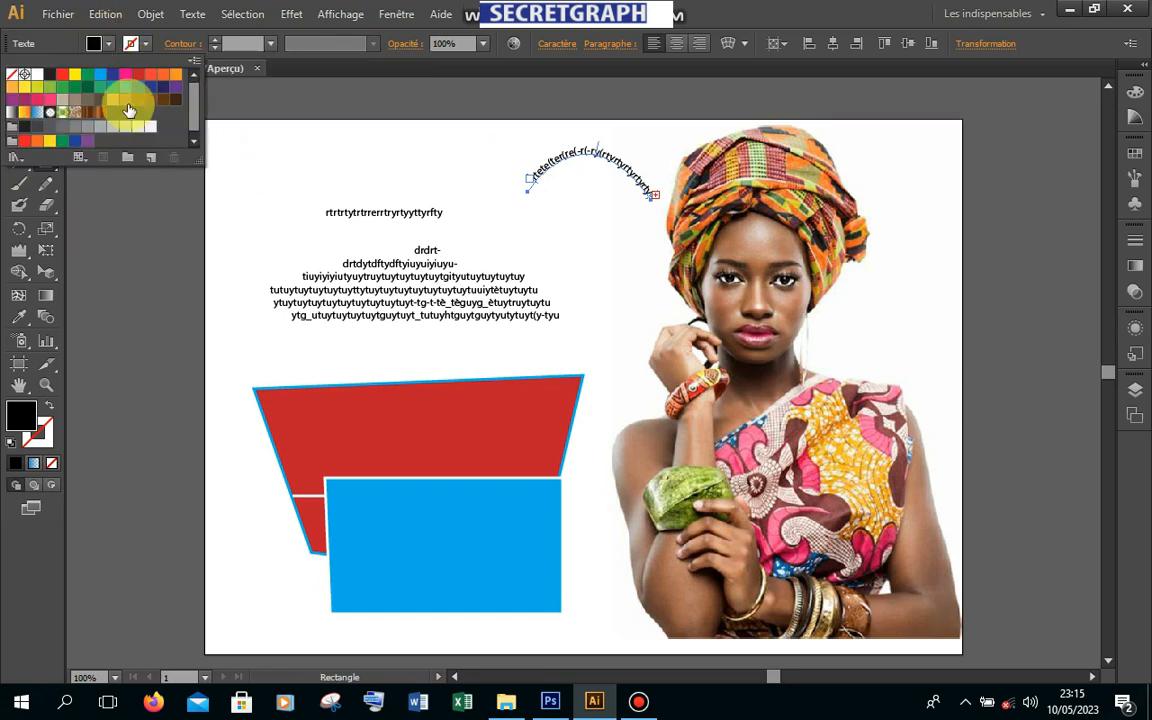
{"action": "left_click", "coordinate": [171, 78]}
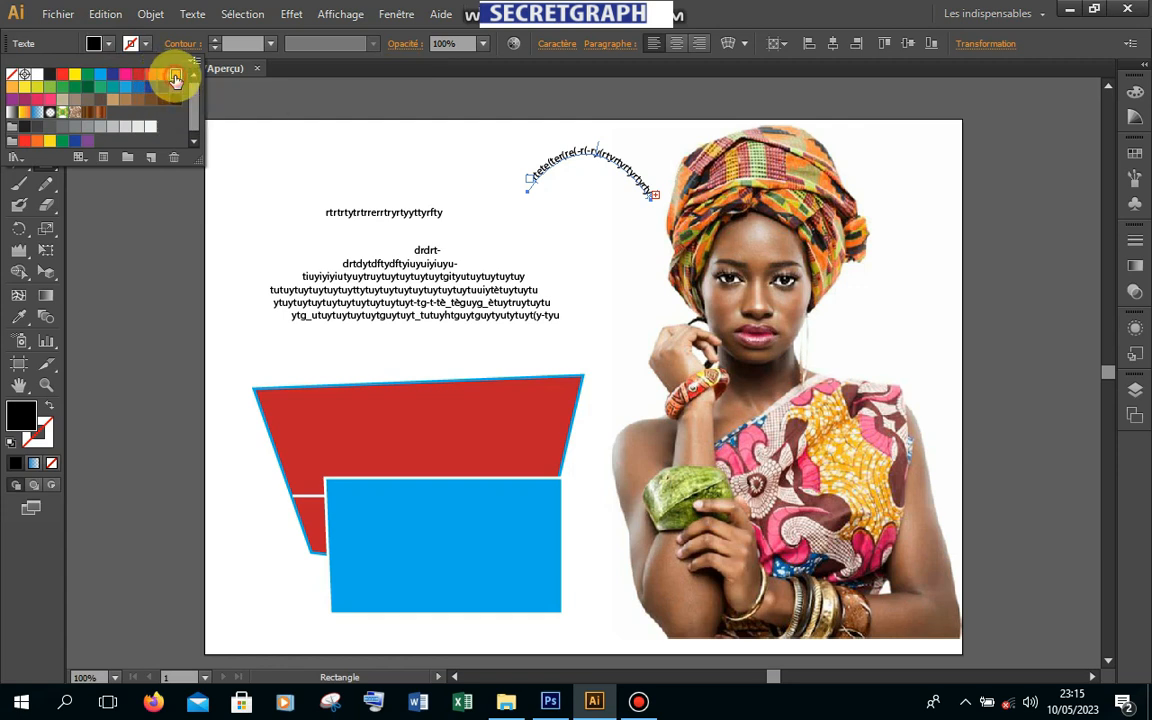
{"action": "left_click", "coordinate": [146, 44]}
{"action": "left_click", "coordinate": [146, 48]}
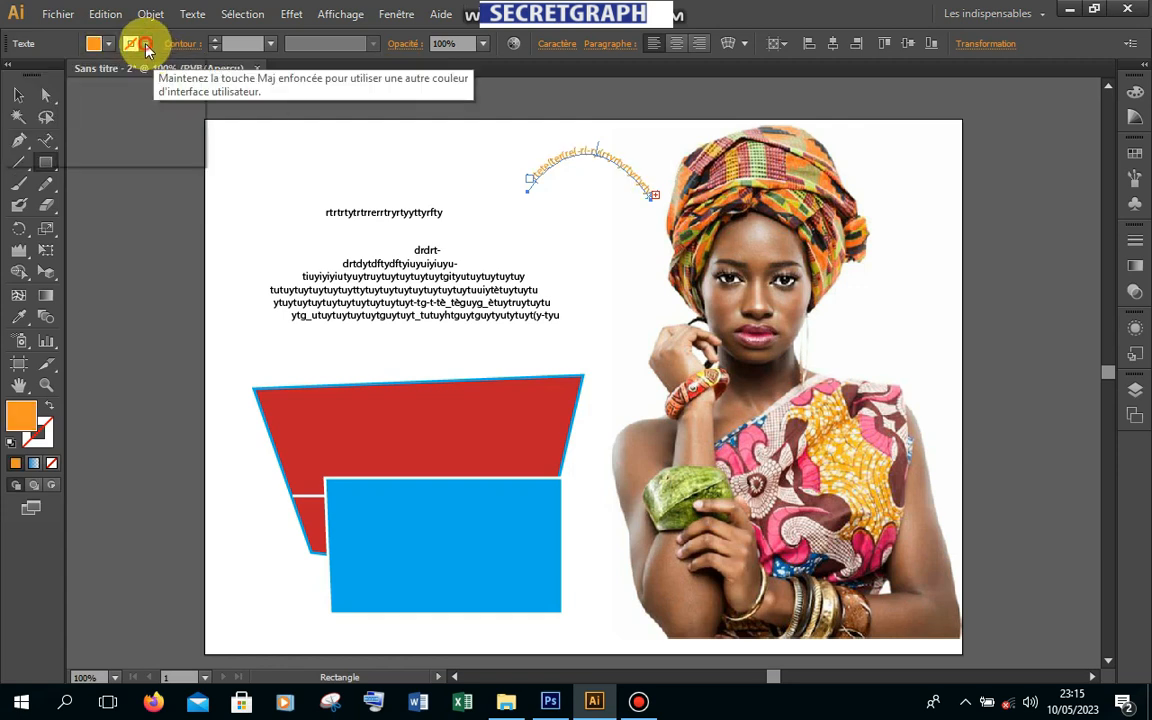
{"action": "left_click", "coordinate": [146, 48]}
{"action": "left_click", "coordinate": [49, 74]}
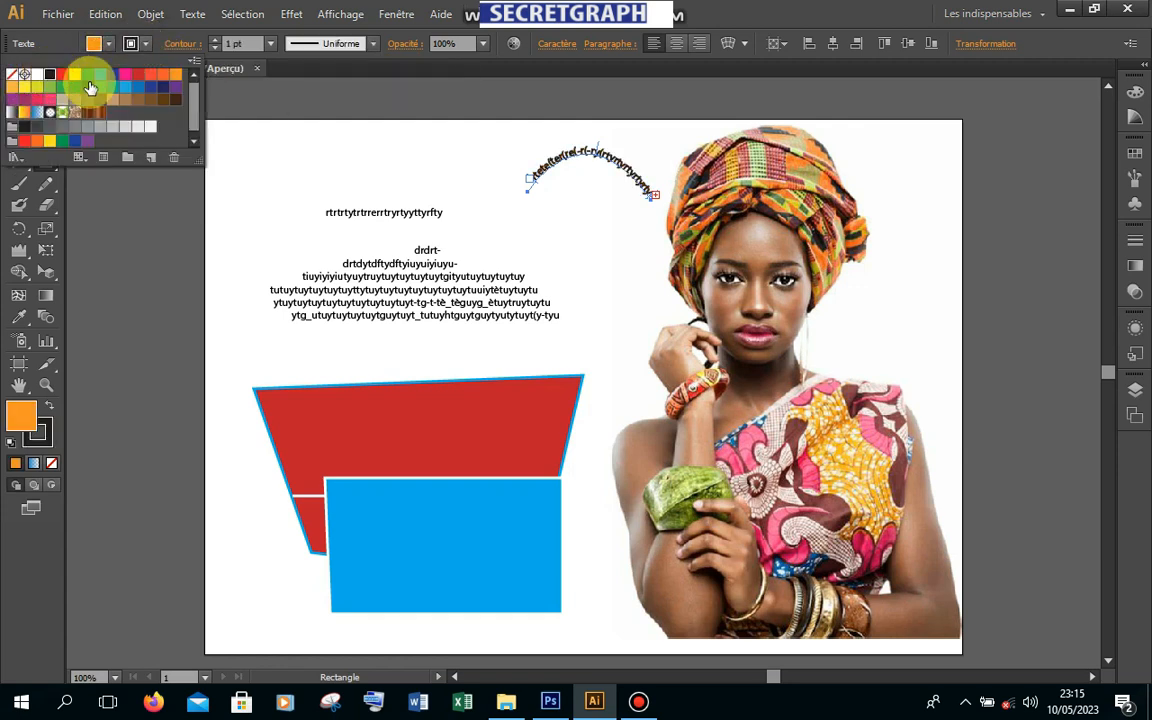
- Draw an orange rectangle over the text blocks and move it onto the lower part of the woman's photo
{"action": "left_click", "coordinate": [46, 162]}
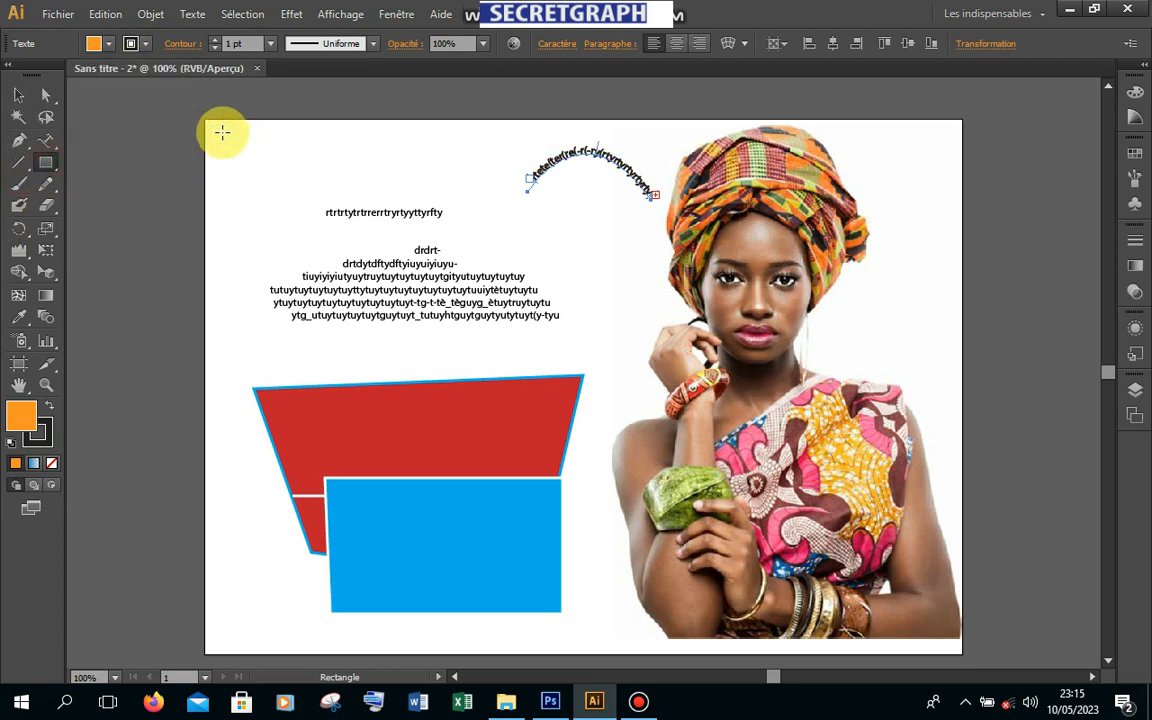
{"action": "left_click_drag", "start_coordinate": [222, 132], "coordinate": [452, 131]}
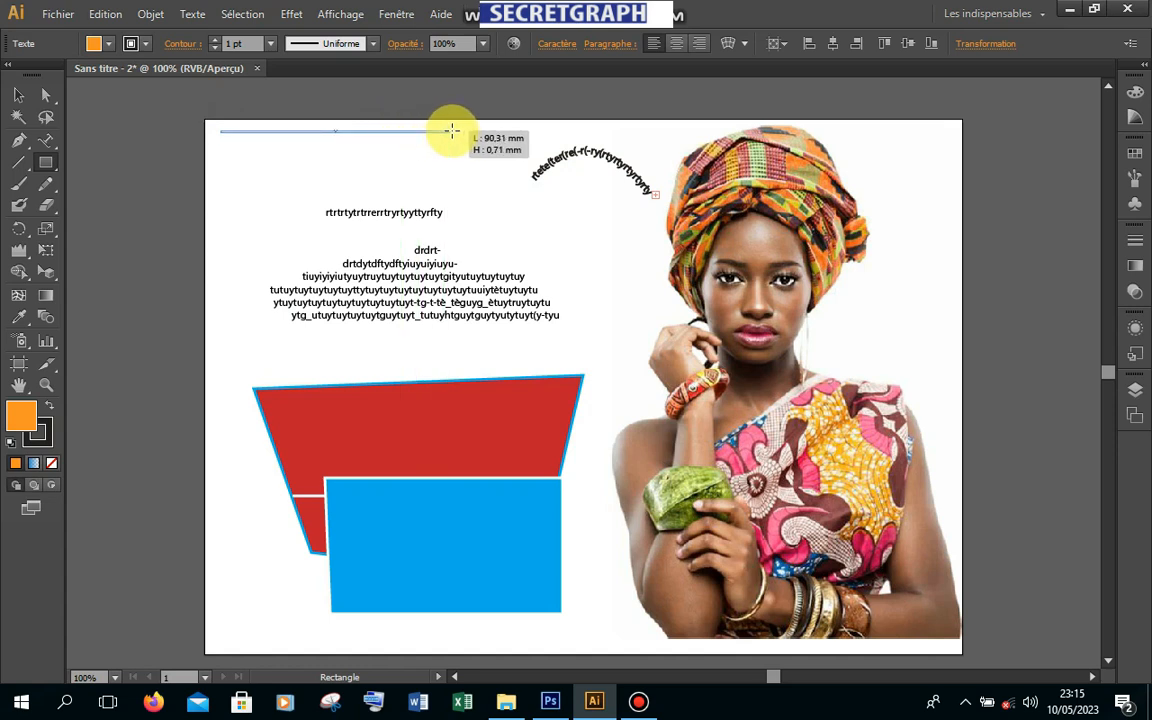
{"action": "left_click_drag", "start_coordinate": [452, 131], "coordinate": [480, 318]}
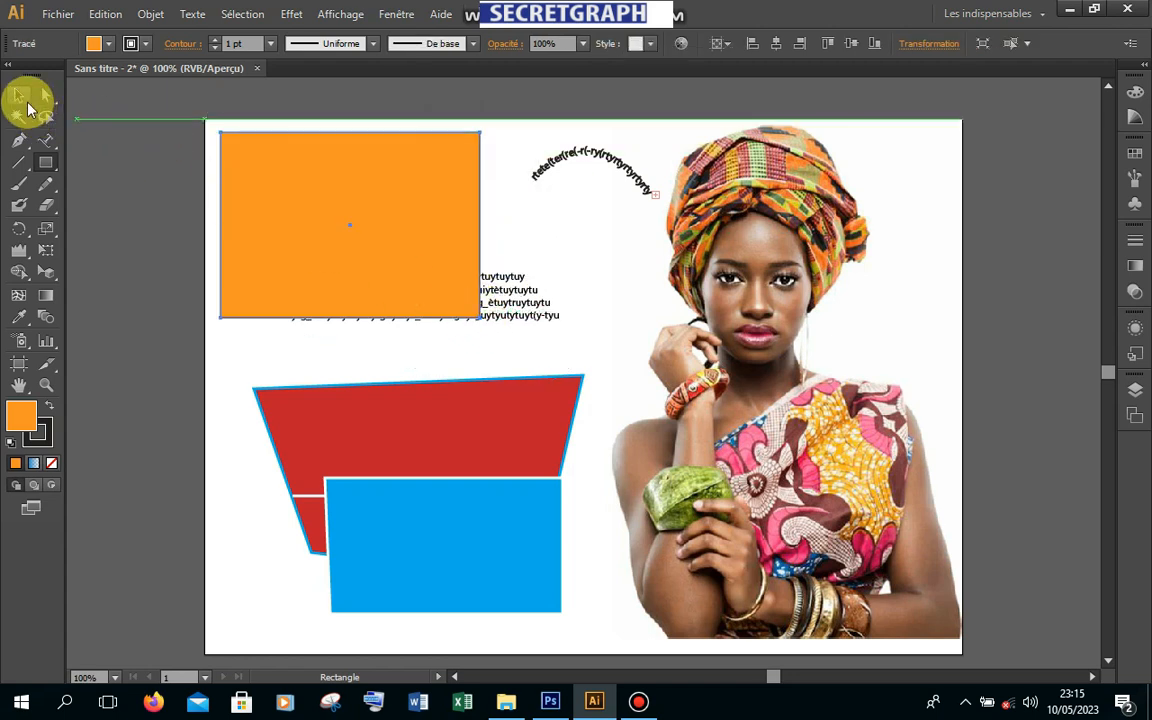
{"action": "left_click", "coordinate": [18, 94]}
{"action": "left_click_drag", "start_coordinate": [329, 165], "coordinate": [715, 503]}
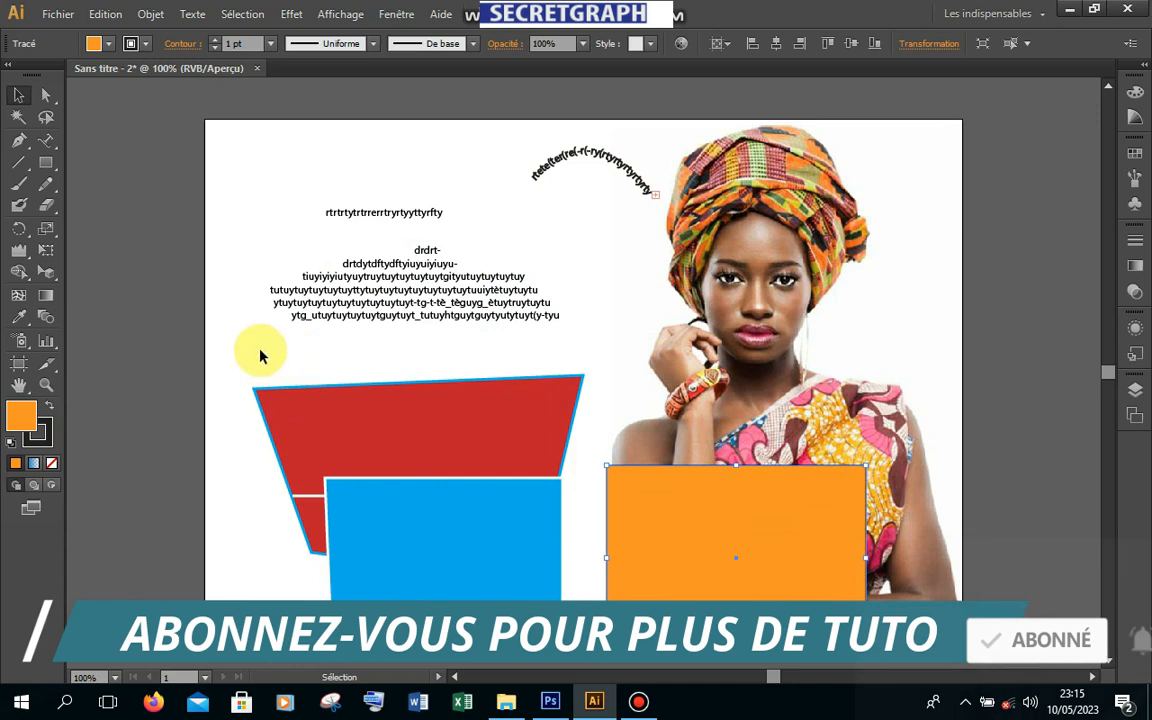
- Draw a large orange circle over the woman's face with the Ellipse tool and move it onto the blue shape
{"action": "left_click", "coordinate": [48, 168]}
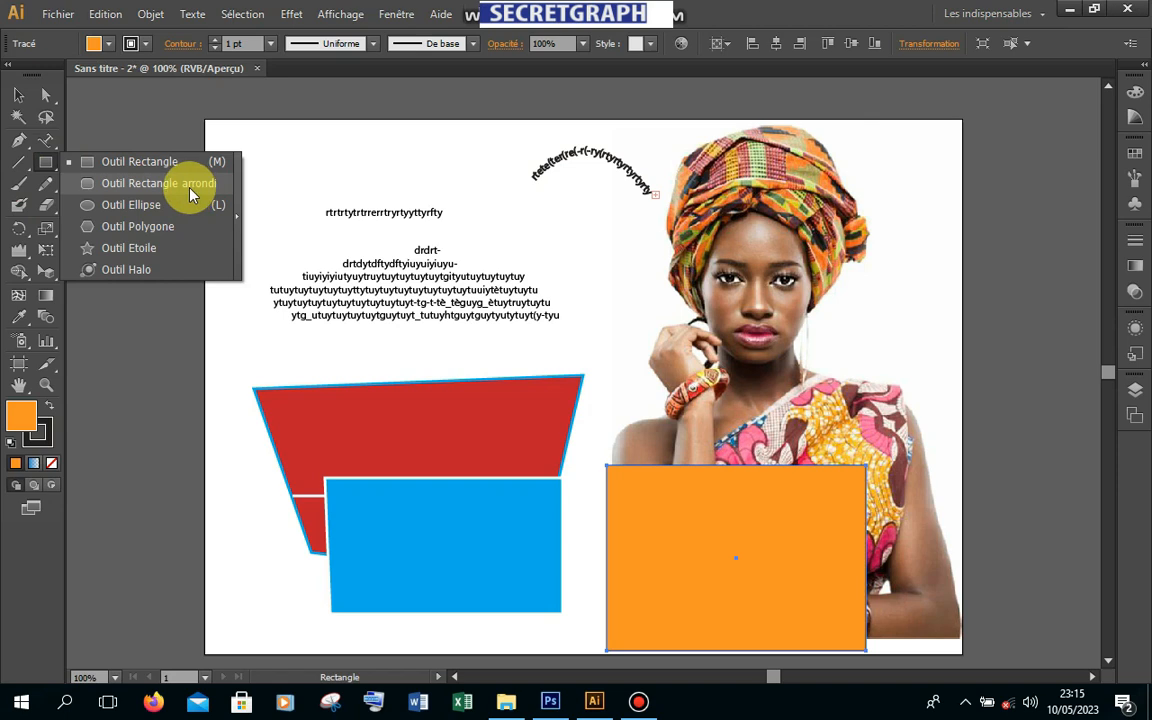
{"action": "left_click", "coordinate": [130, 204]}
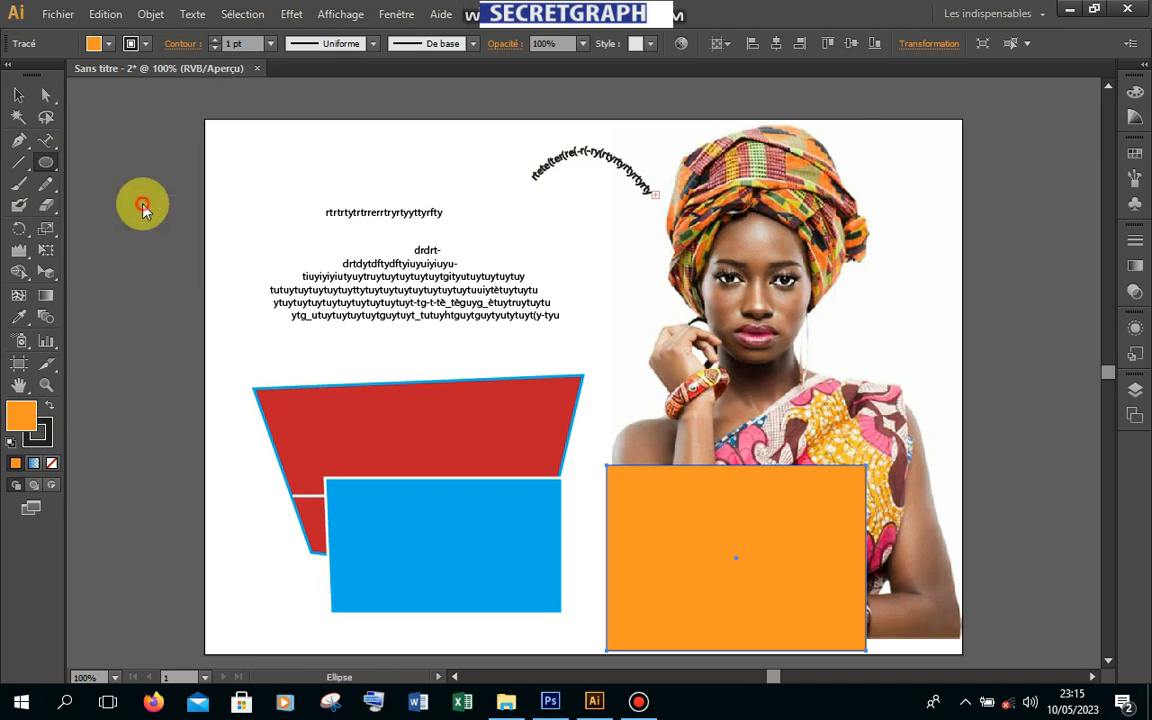
{"action": "left_click_drag", "start_coordinate": [598, 216], "coordinate": [826, 436]}
{"action": "left_click", "coordinate": [18, 94]}
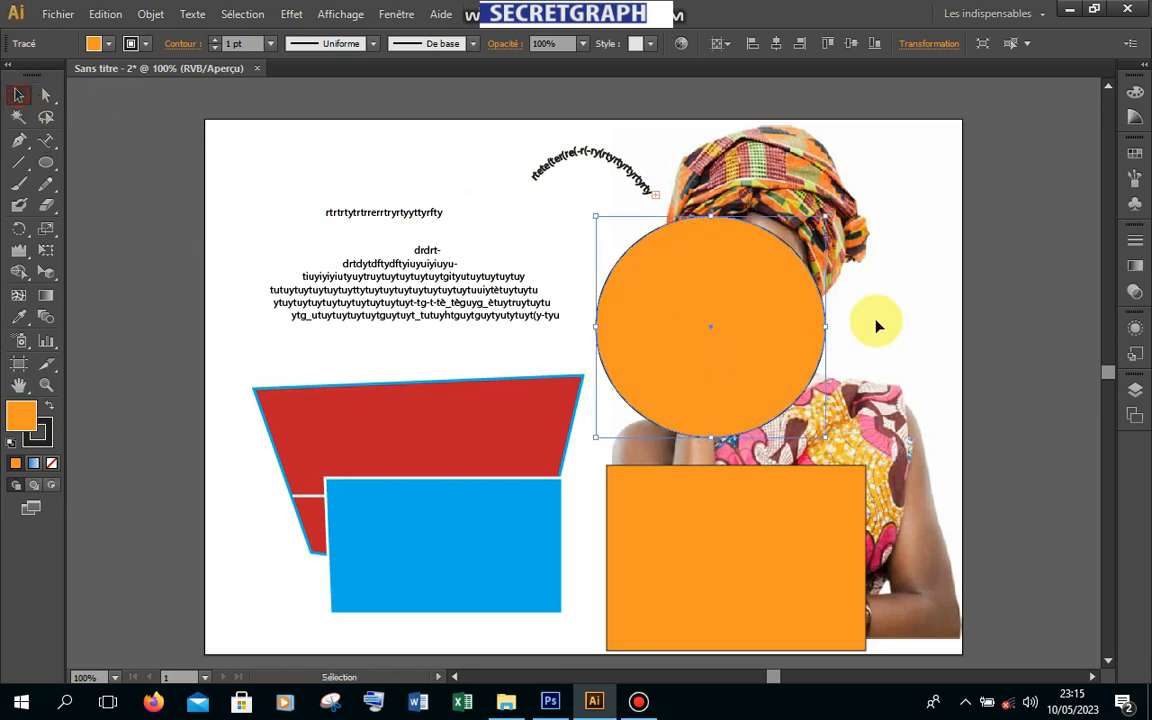
{"action": "left_click_drag", "start_coordinate": [771, 307], "coordinate": [571, 550]}
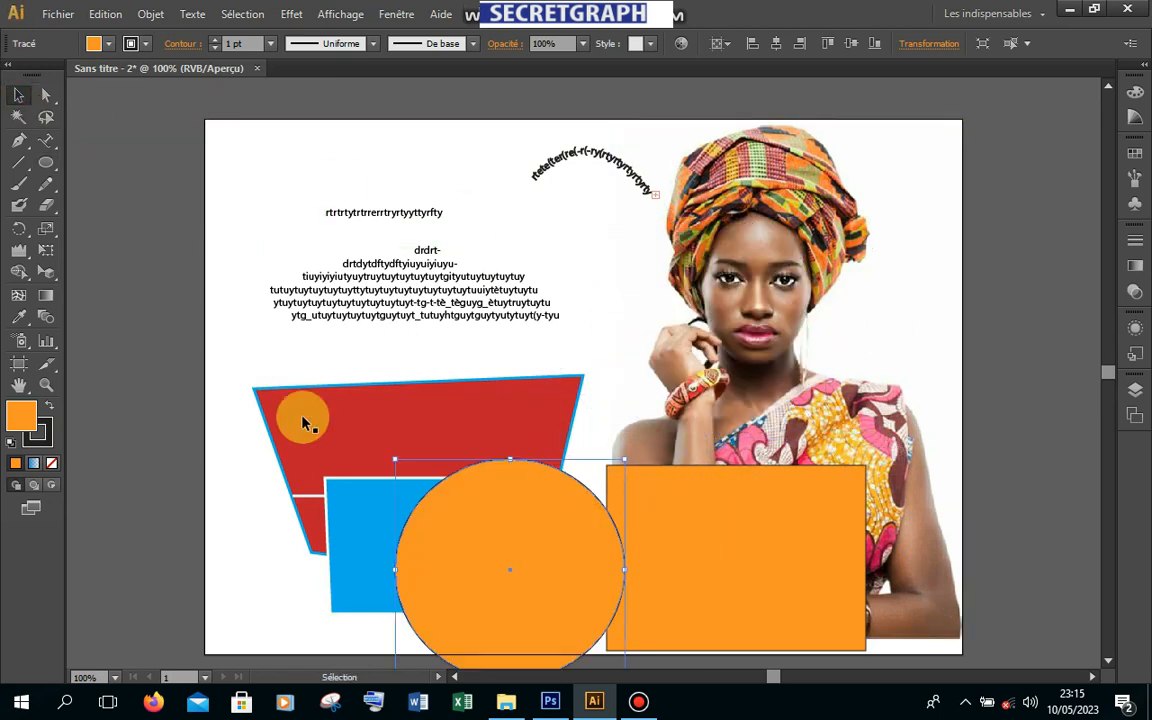
- Draw an orange hexagon at the artboard's upper-left corner and move it beside the woman's shoulder, near the right edge
{"action": "left_click", "coordinate": [45, 162]}
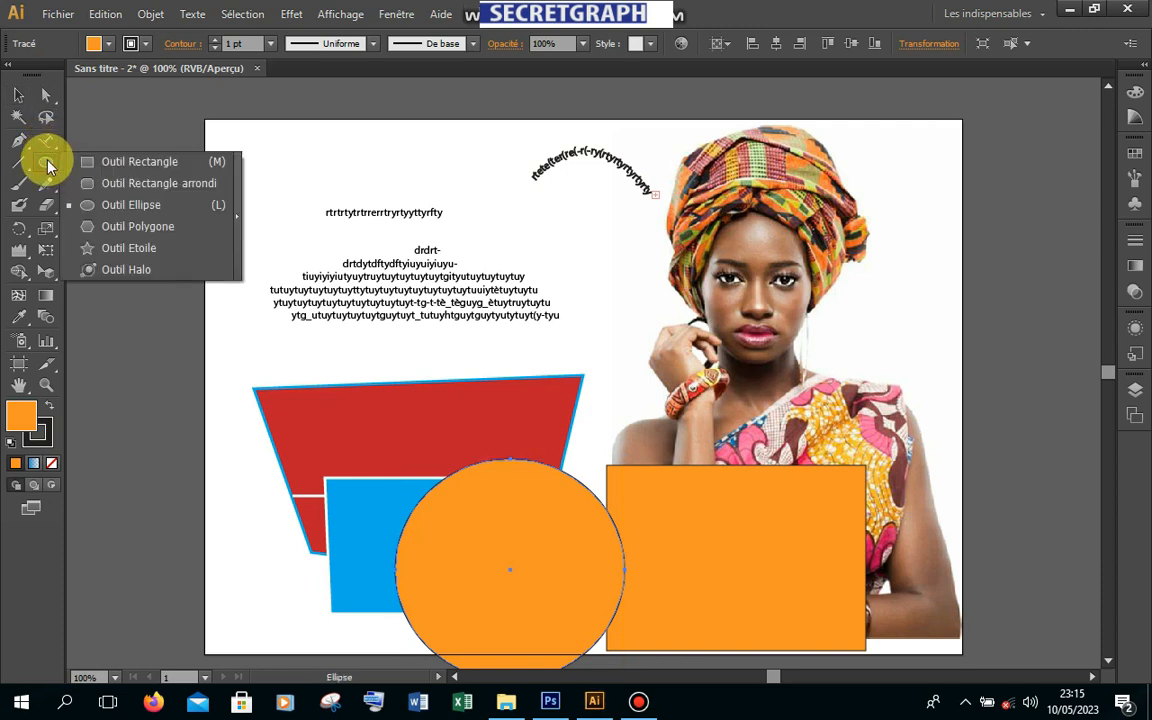
{"action": "left_click", "coordinate": [105, 227]}
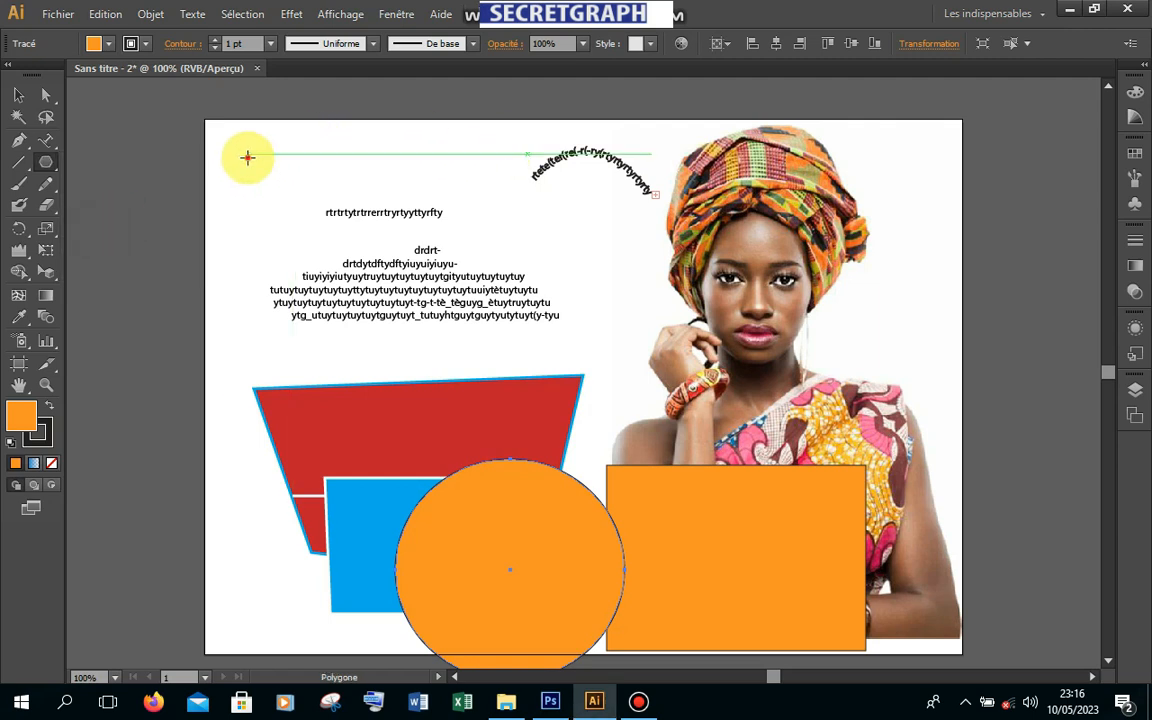
{"action": "left_click_drag", "start_coordinate": [246, 156], "coordinate": [308, 167]}
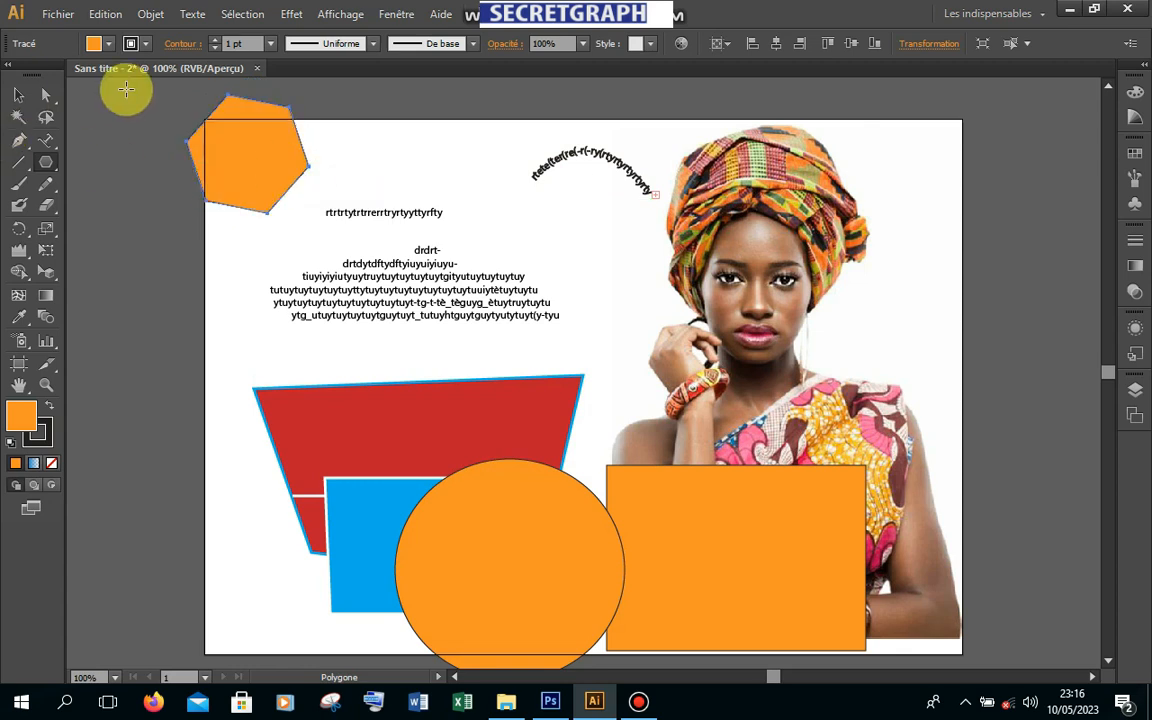
{"action": "left_click", "coordinate": [18, 94]}
{"action": "left_click_drag", "start_coordinate": [185, 147], "coordinate": [902, 338]}
- Start a polygon about 51 mm wide at the artboard's upper-left corner and vary its side count, ending with a triangle
{"action": "left_click", "coordinate": [47, 162]}
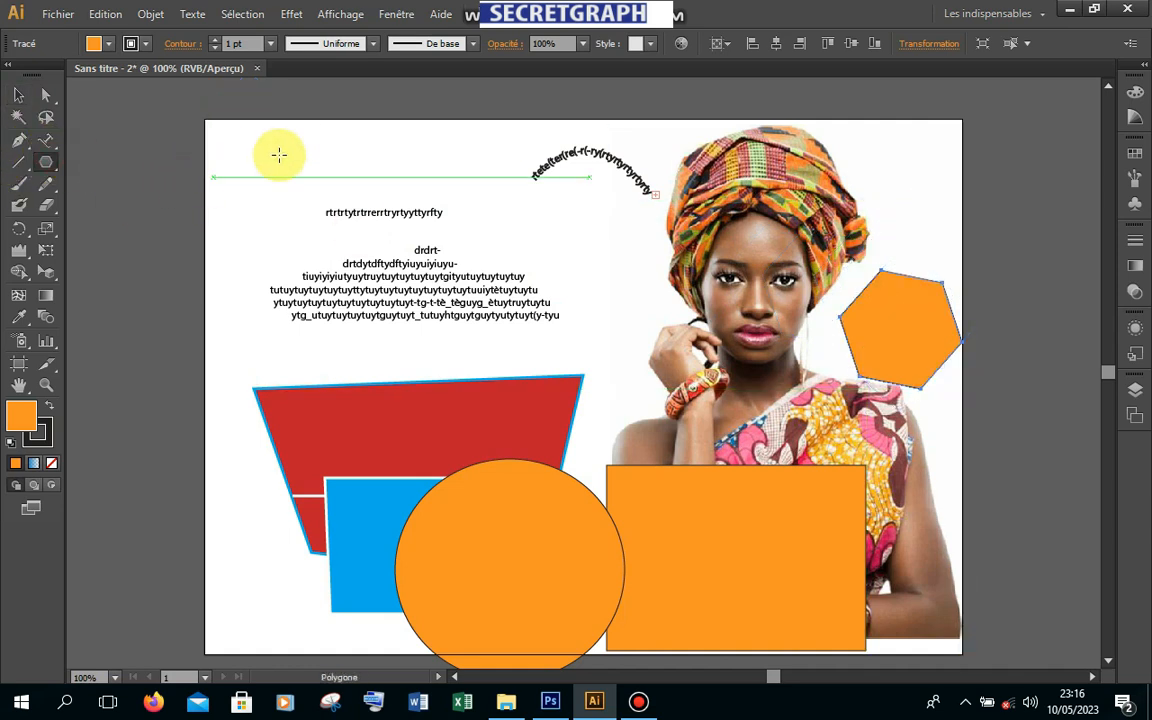
{"action": "left_click_drag", "start_coordinate": [243, 145], "coordinate": [301, 175]}
{"action": "key", "text": "Up"}
{"action": "key", "text": "Up"}
{"action": "key", "text": "Up"}
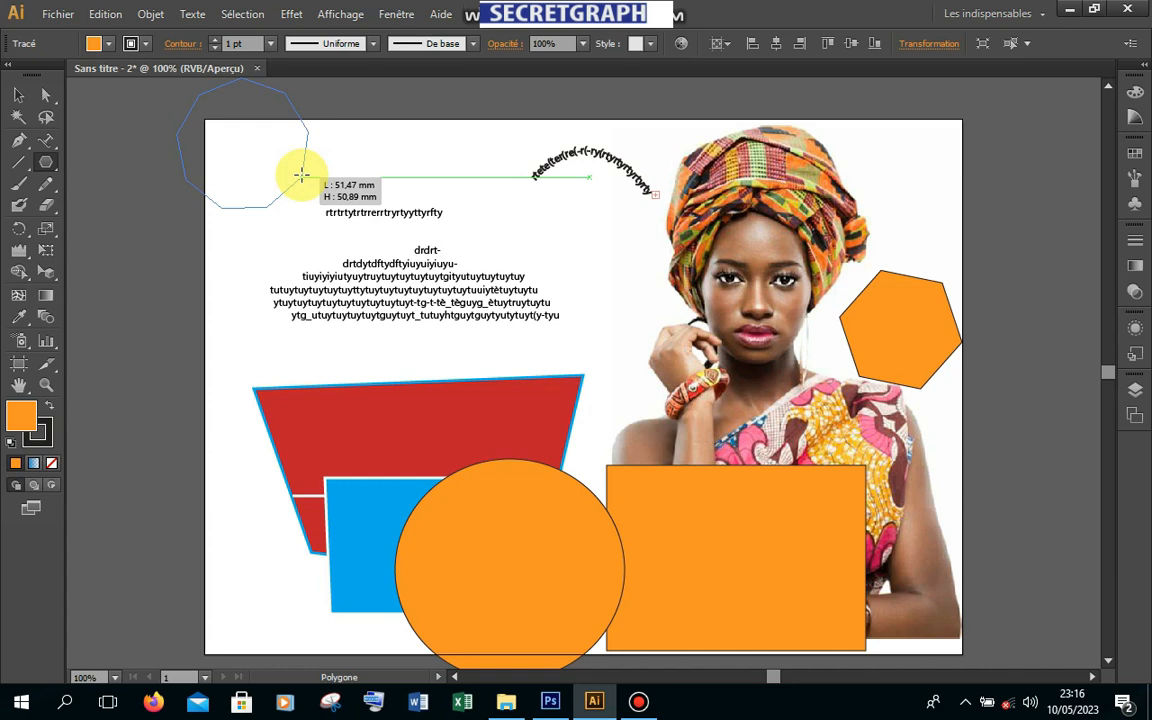
{"action": "key", "text": "Down"}
{"action": "key", "text": "Down"}
{"action": "key", "text": "Down"}
{"action": "key", "text": "Down"}
{"action": "key", "text": "Down"}
{"action": "key", "text": "Down"}
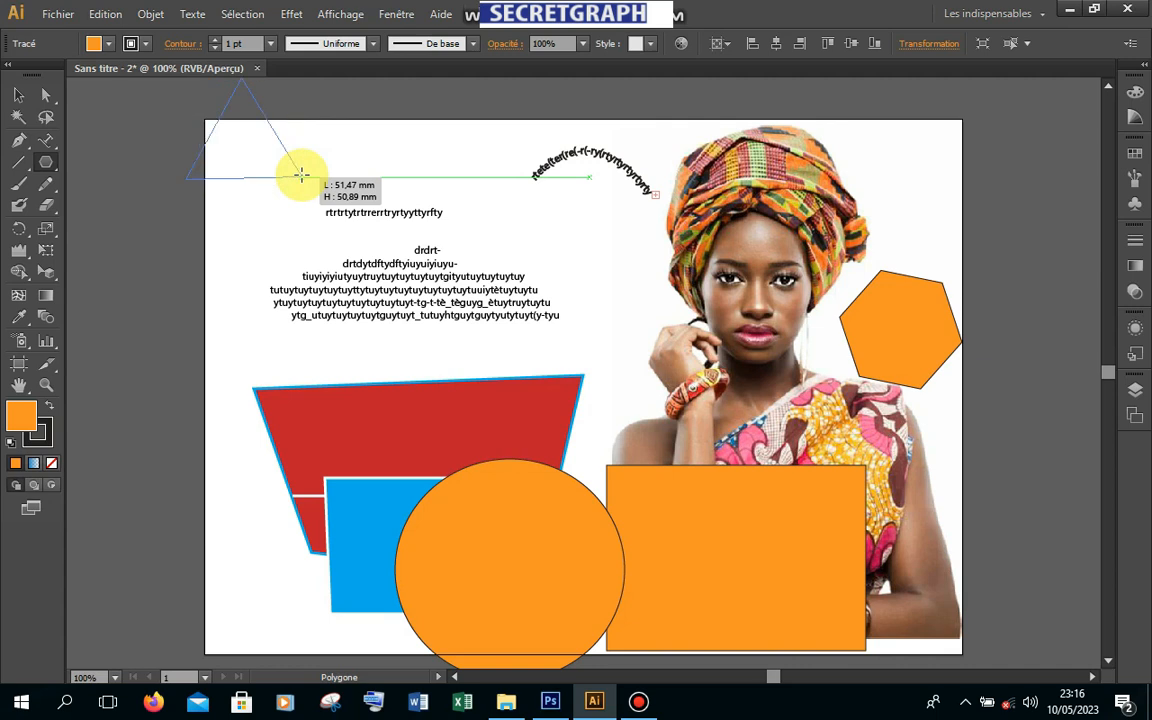
- Raise the side count of the polygon being drawn until it is nearly round, and reduce it back to a triangle
{"action": "key", "text": "Up"}
{"action": "key", "text": "Up"}
{"action": "key", "text": "Up"}
{"action": "key", "text": "Up"}
{"action": "key", "text": "Up"}
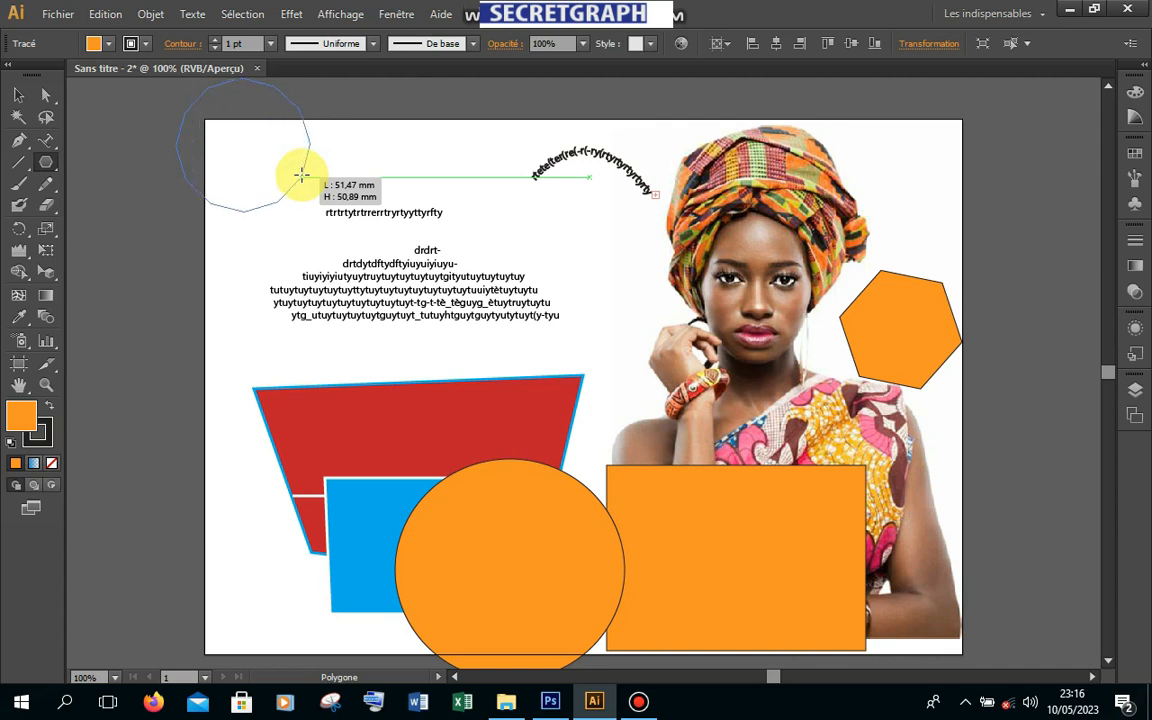
{"action": "key", "text": "Down"}
{"action": "key", "text": "Down"}
{"action": "key", "text": "Down"}
{"action": "key", "text": "Down"}
{"action": "key", "text": "Down"}
{"action": "key", "text": "Down"}
{"action": "key", "text": "Down"}
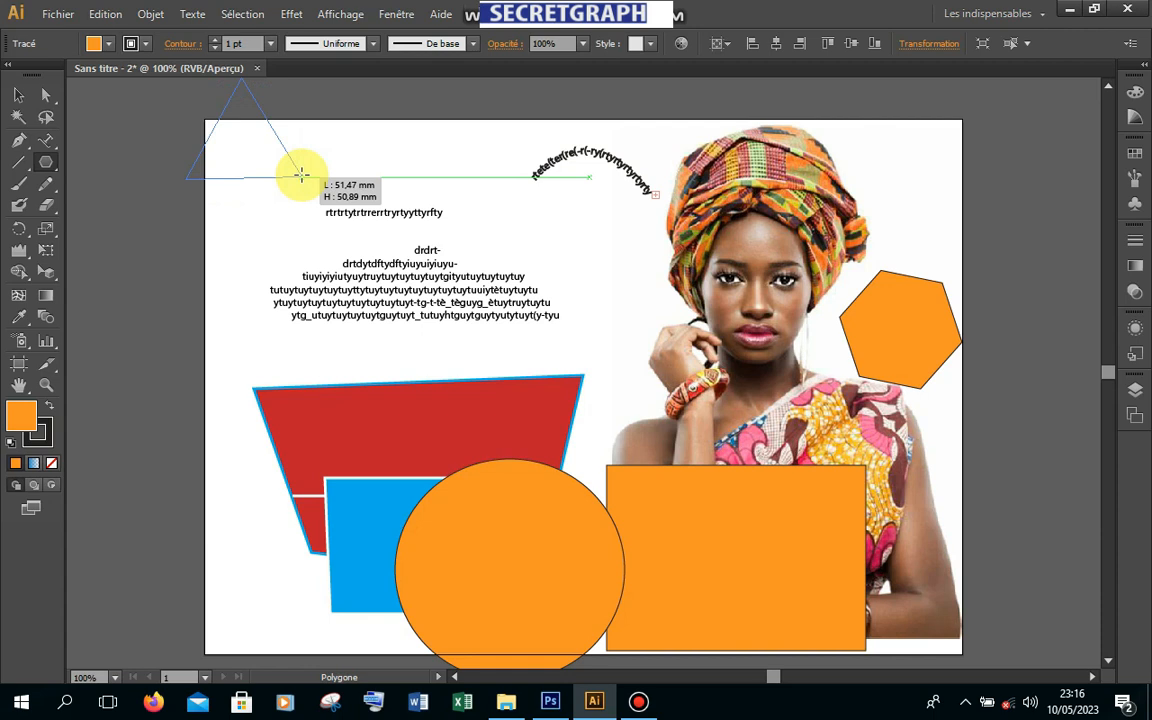
- Finish the polygon with seven sides and move it down over the left edge of the red shape
{"action": "left_click_drag", "start_coordinate": [301, 174], "coordinate": [303, 176]}
{"action": "key", "text": "Up"}
{"action": "key", "text": "Up"}
{"action": "key", "text": "Up"}
{"action": "key", "text": "Up"}
{"action": "left_click", "coordinate": [20, 95]}
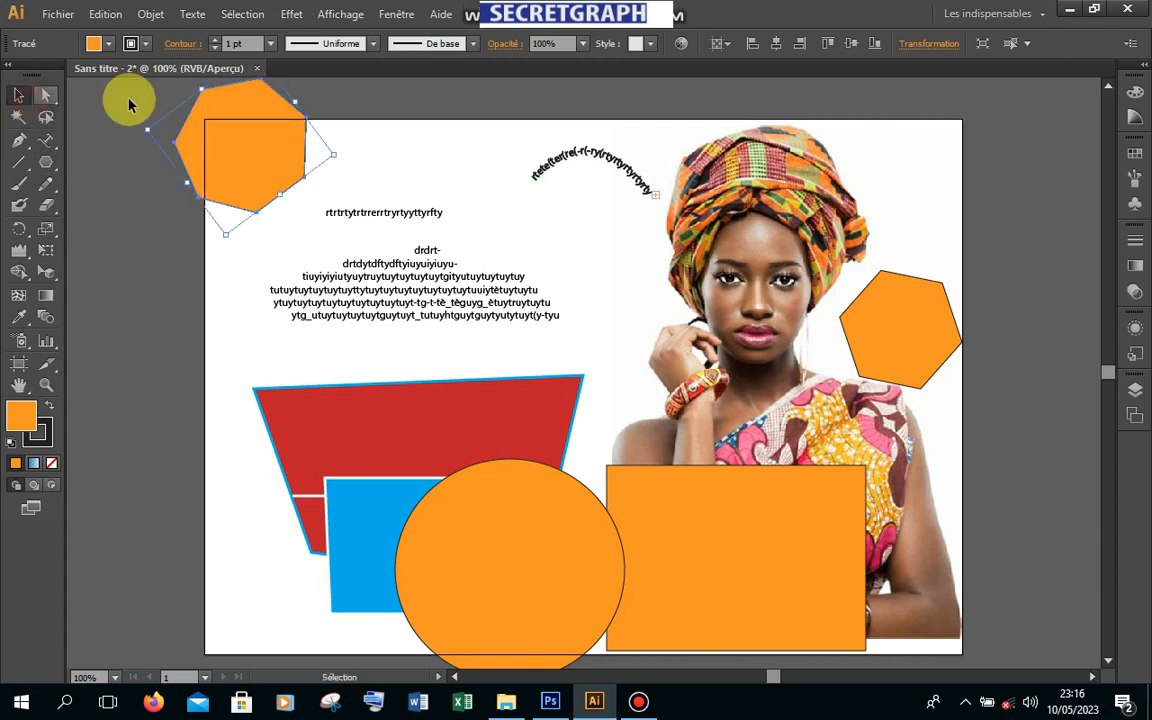
{"action": "left_click_drag", "start_coordinate": [260, 106], "coordinate": [260, 448]}
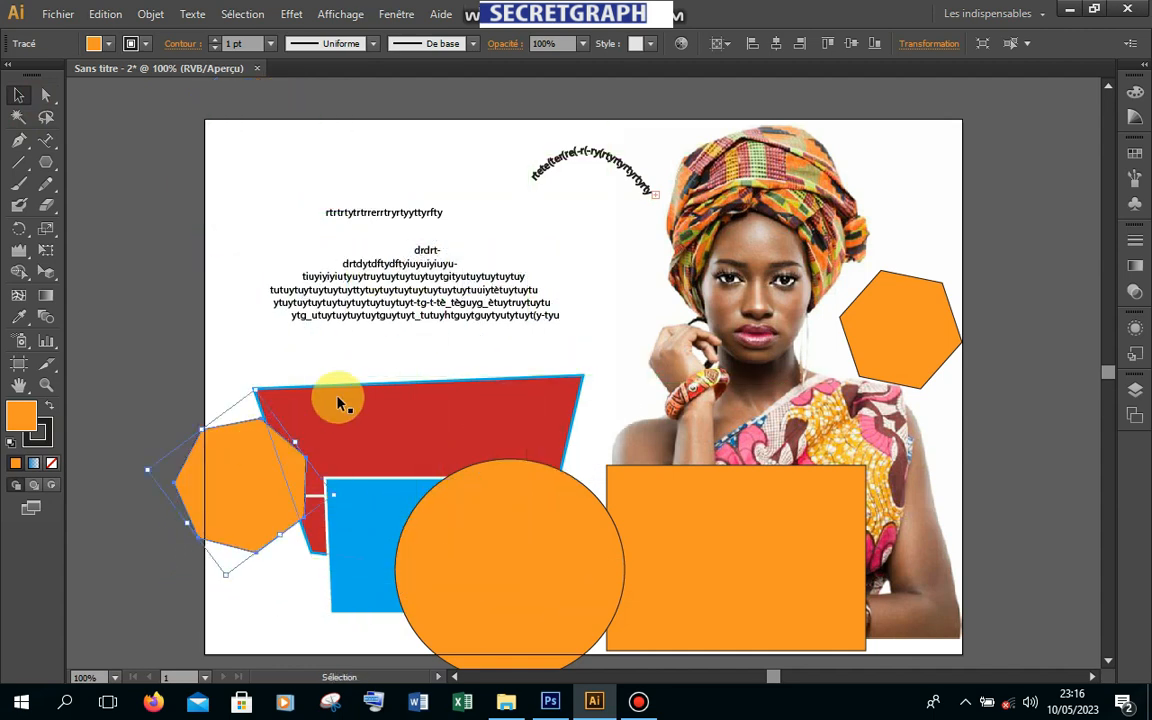
- Give the seven-sided polygon a blue fill and a 7 pt orange-red stroke
{"action": "left_click", "coordinate": [109, 44]}
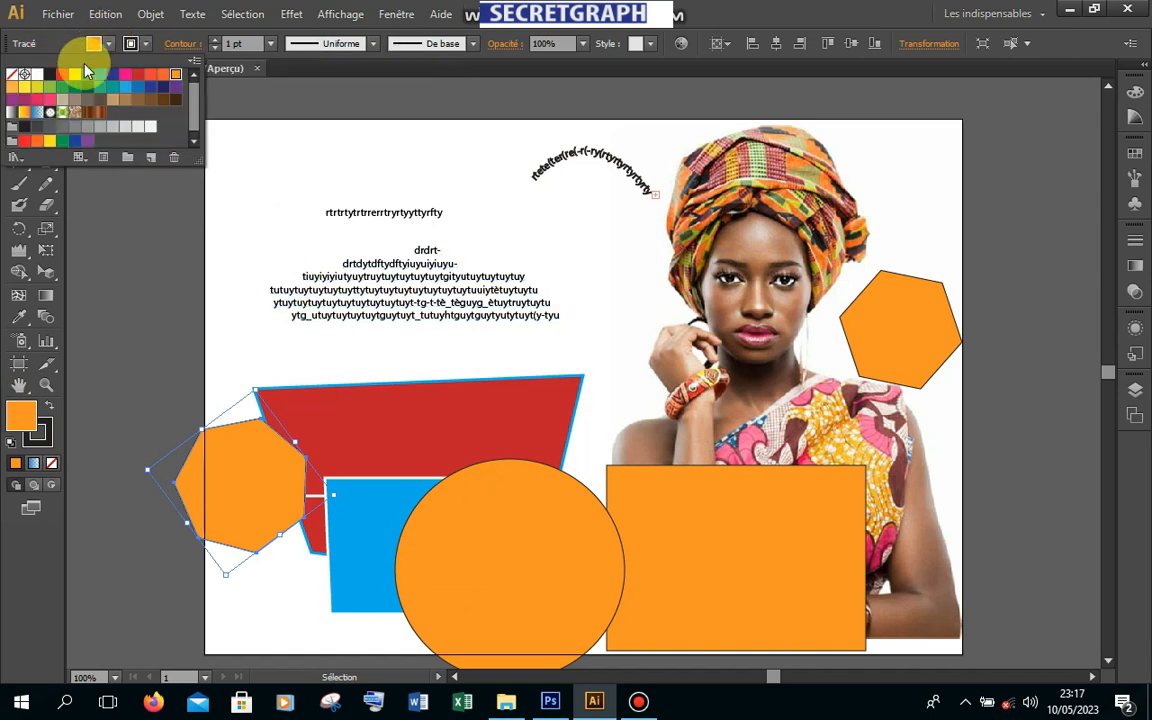
{"action": "left_click", "coordinate": [98, 76]}
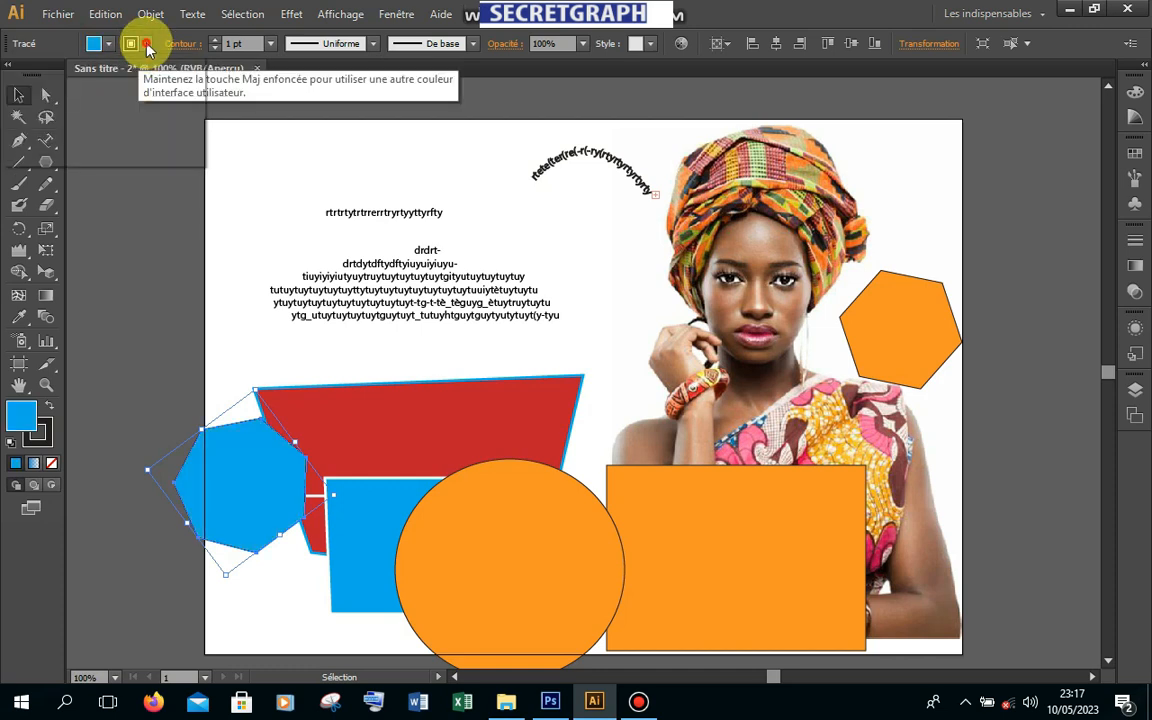
{"action": "left_click", "coordinate": [128, 43]}
{"action": "left_click", "coordinate": [158, 77]}
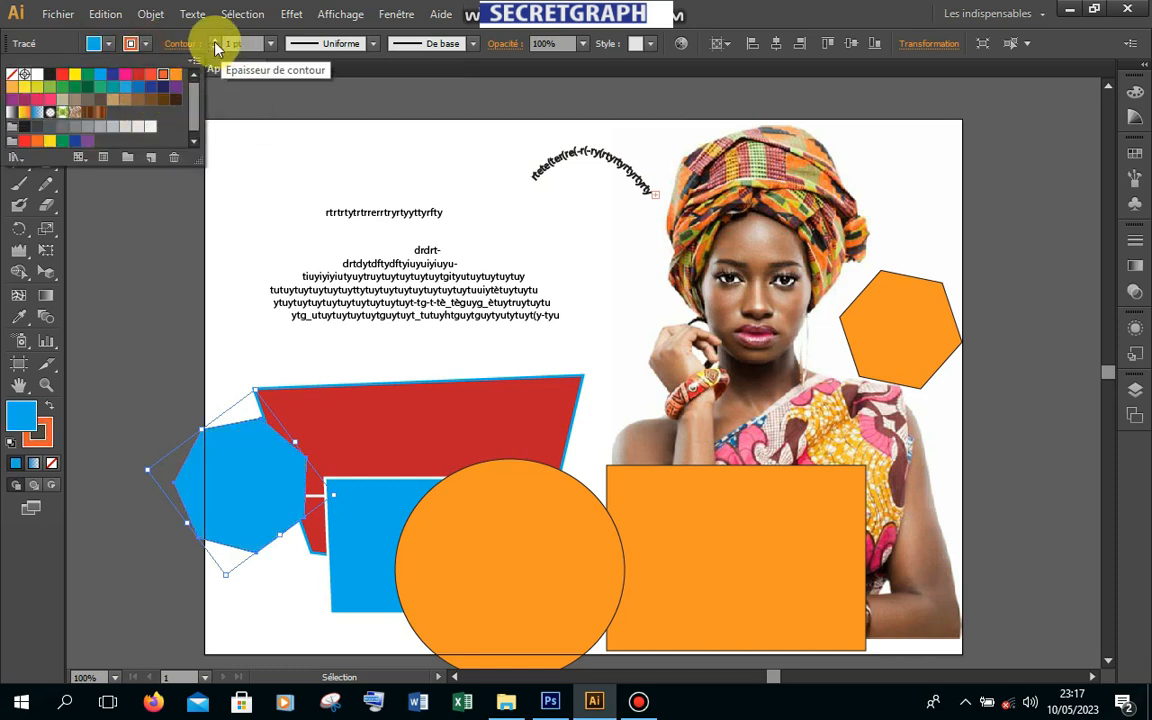
{"action": "left_click", "coordinate": [214, 41]}
{"action": "left_click", "coordinate": [214, 41]}
{"action": "left_click", "coordinate": [214, 41]}
{"action": "left_click", "coordinate": [214, 41]}
{"action": "left_click", "coordinate": [214, 41]}
{"action": "left_click", "coordinate": [214, 41]}
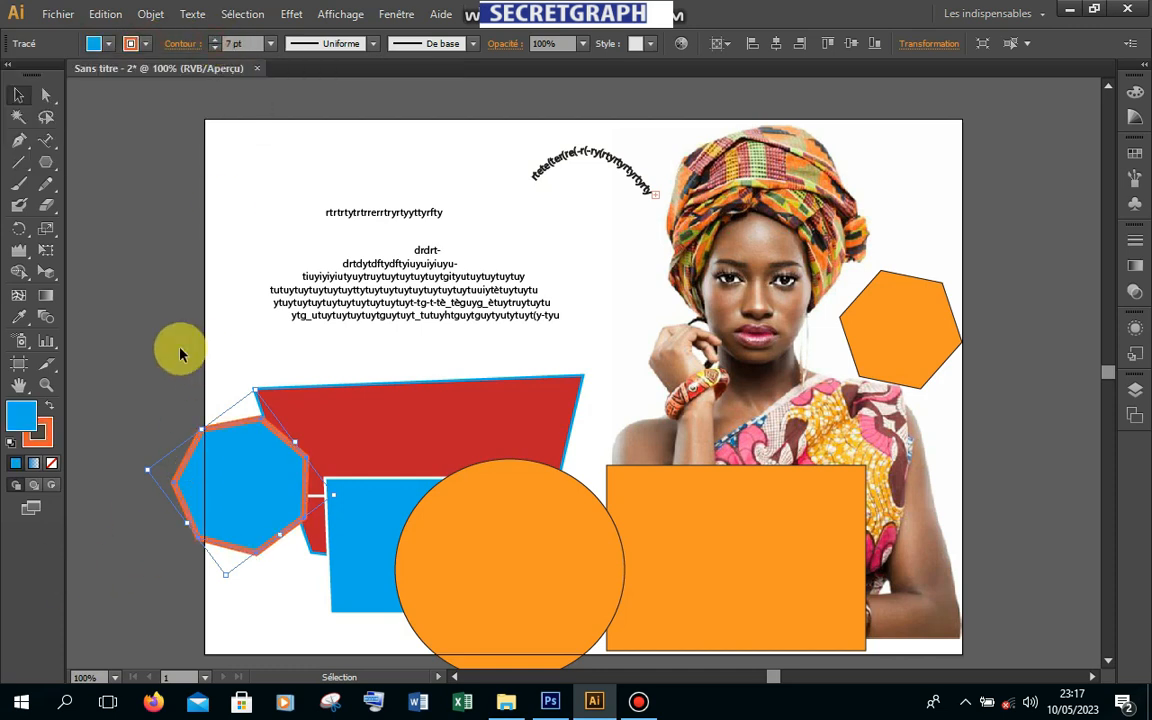
- Draw a small five-pointed star with the Star tool at the orange rectangle's upper-right corner, varying its number of points while drawing
{"action": "left_click", "coordinate": [56, 164]}
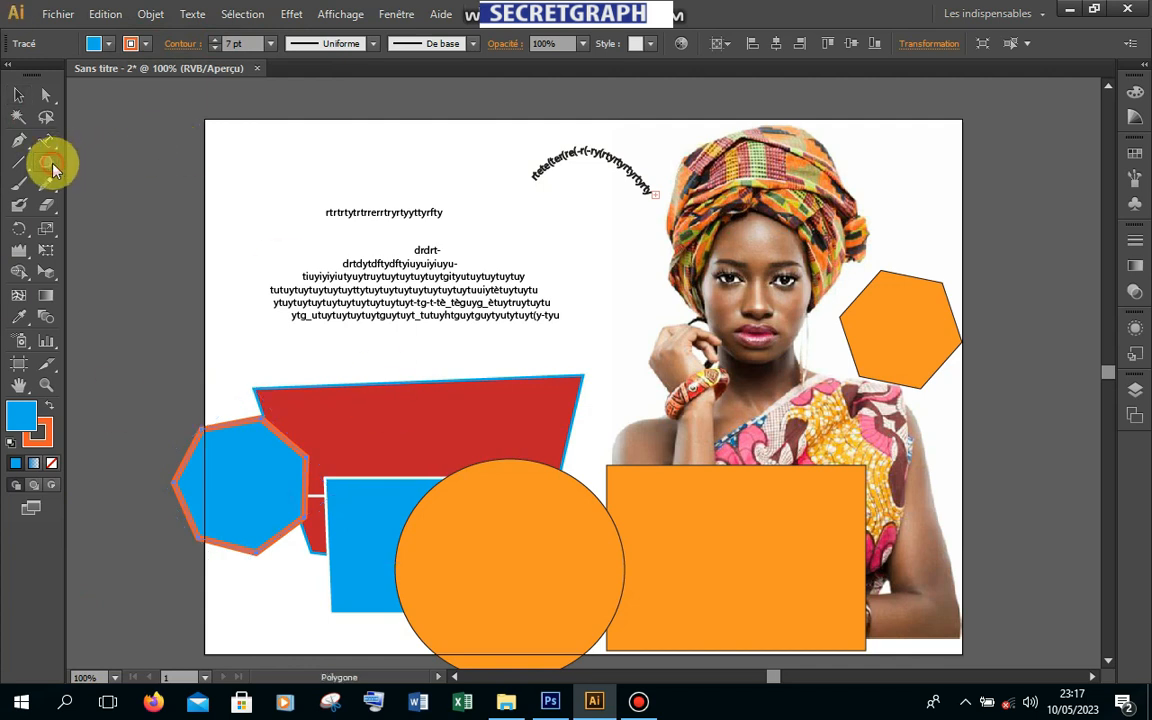
{"action": "left_click", "coordinate": [148, 257]}
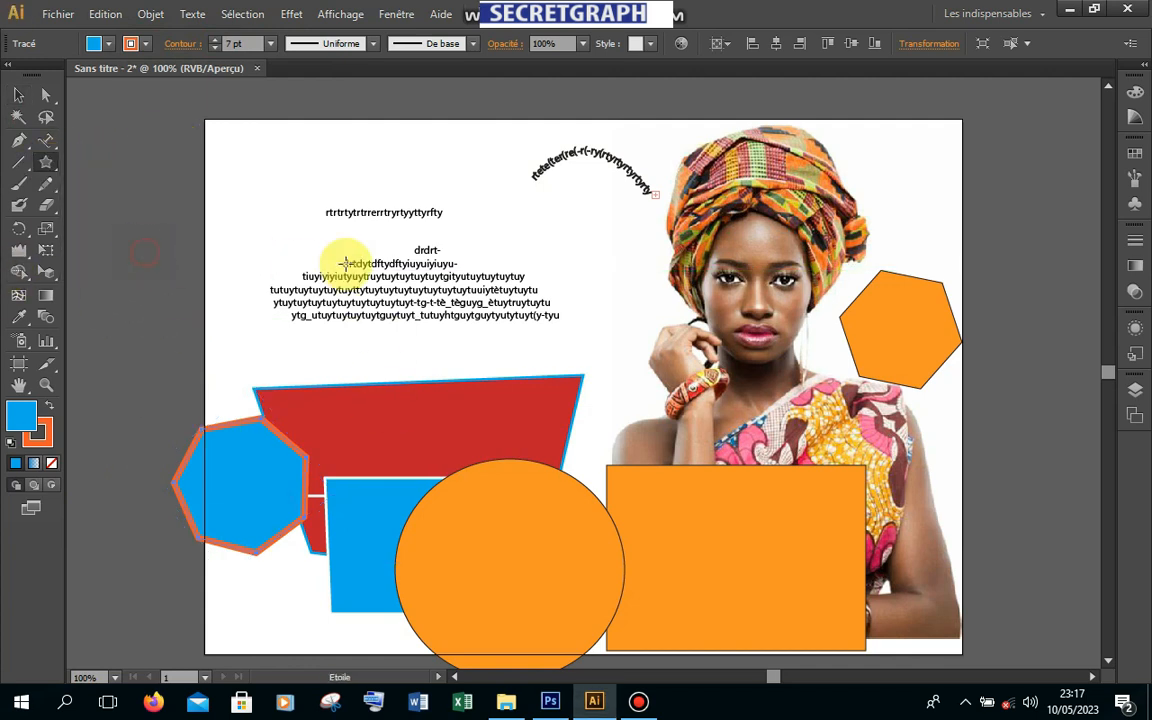
{"action": "left_click_drag", "start_coordinate": [277, 161], "coordinate": [856, 507]}
{"action": "key", "text": "Up"}
{"action": "key", "text": "Up"}
{"action": "key", "text": "Up"}
{"action": "key", "text": "Up"}
{"action": "key", "text": "Up"}
{"action": "key", "text": "Up"}
{"action": "key", "text": "Up"}
{"action": "key", "text": "Down"}
{"action": "key", "text": "Down"}
{"action": "key", "text": "Down"}
{"action": "key", "text": "Down"}
{"action": "key", "text": "Down"}
{"action": "left_click", "coordinate": [18, 94]}
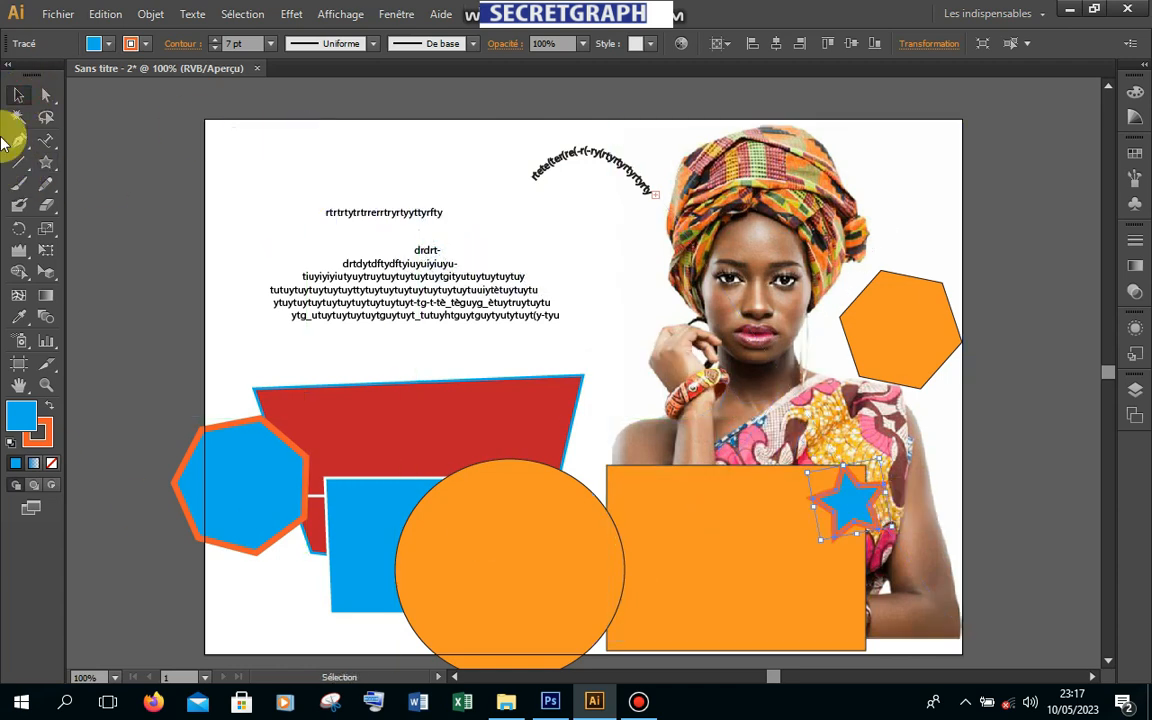
- Draw a flare with the Flare tool between the point text and the path text, increasing its number of rays
{"action": "left_click", "coordinate": [53, 166]}
{"action": "left_click", "coordinate": [101, 271]}
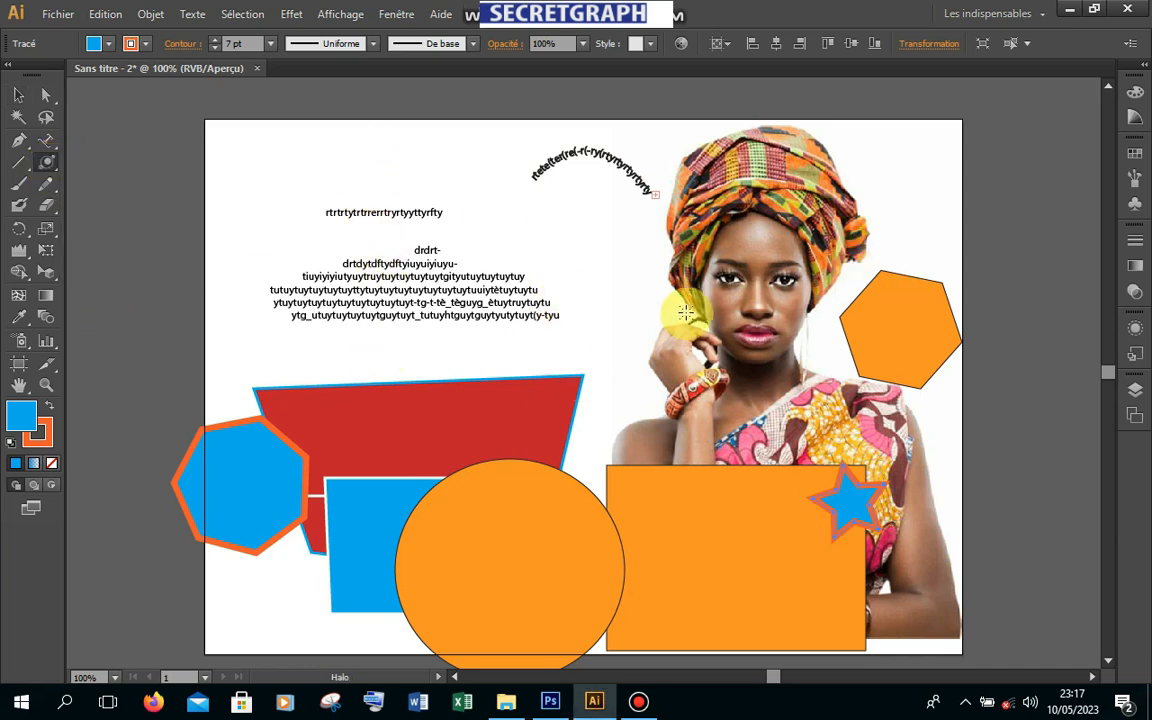
{"action": "left_click_drag", "start_coordinate": [510, 207], "coordinate": [554, 222]}
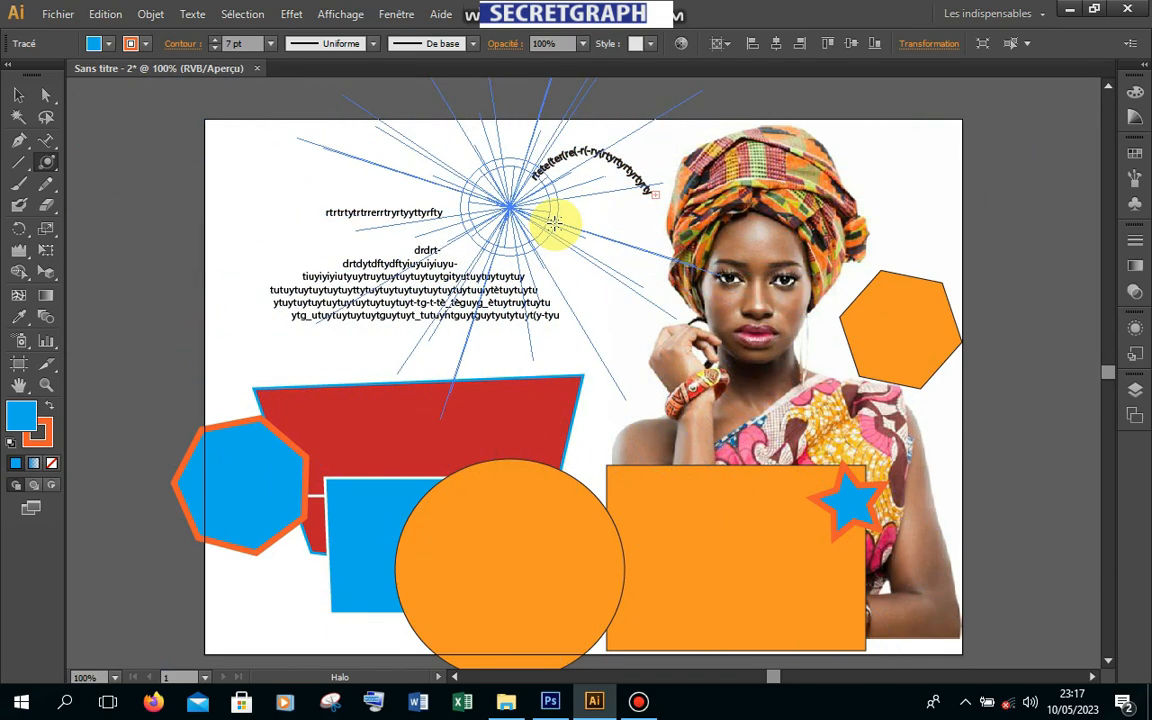
{"action": "key", "text": "Up"}
{"action": "key", "text": "Up"}
{"action": "key", "text": "Up"}
{"action": "key", "text": "Up"}
{"action": "key", "text": "Up"}
{"action": "key", "text": "Up"}
{"action": "key", "text": "Up"}
{"action": "key", "text": "Up"}
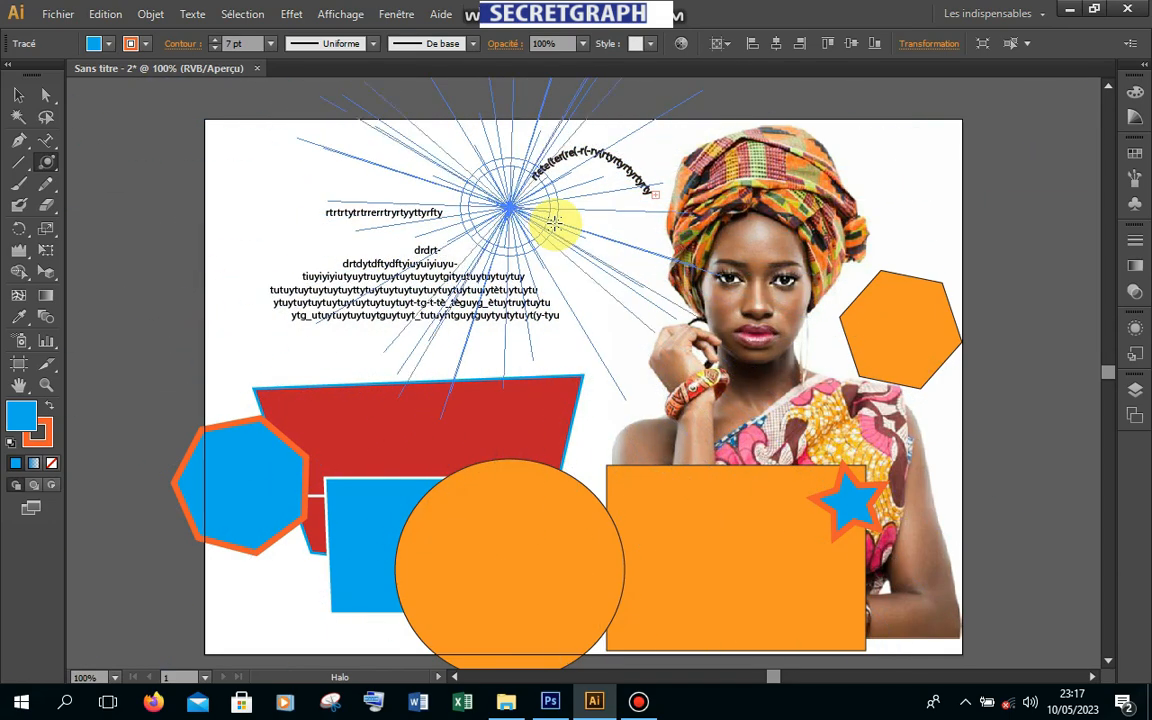
{"action": "key", "text": "Up"}
{"action": "key", "text": "Up"}
{"action": "key", "text": "Up"}
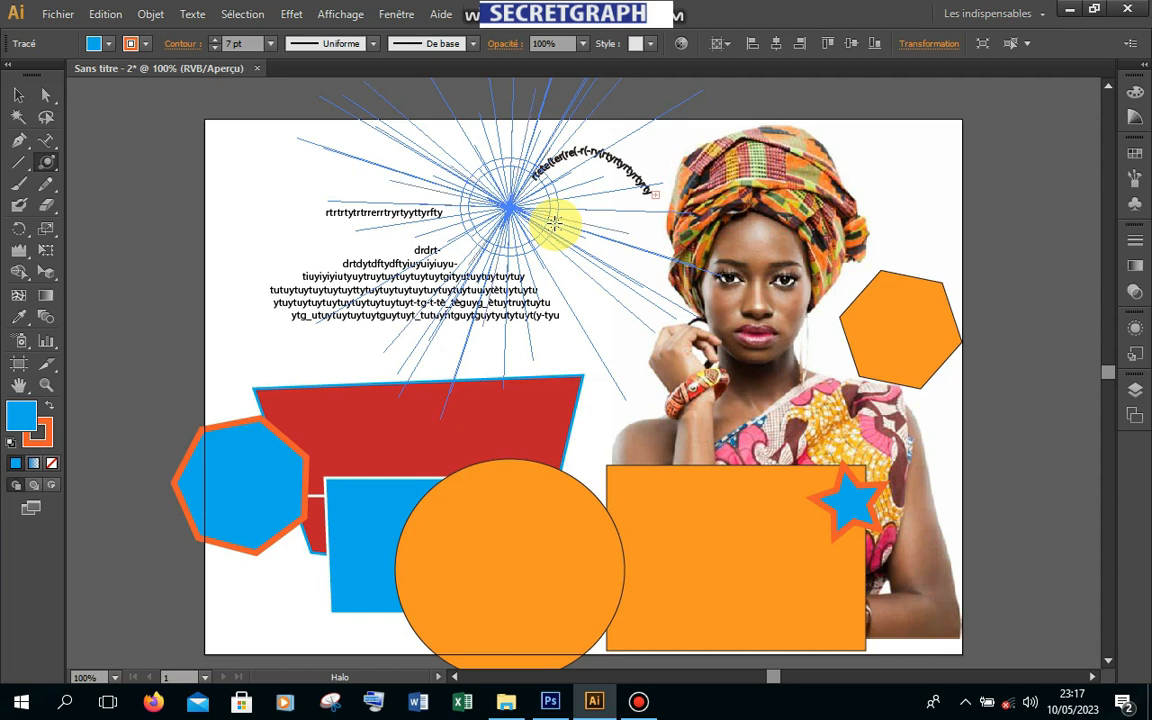